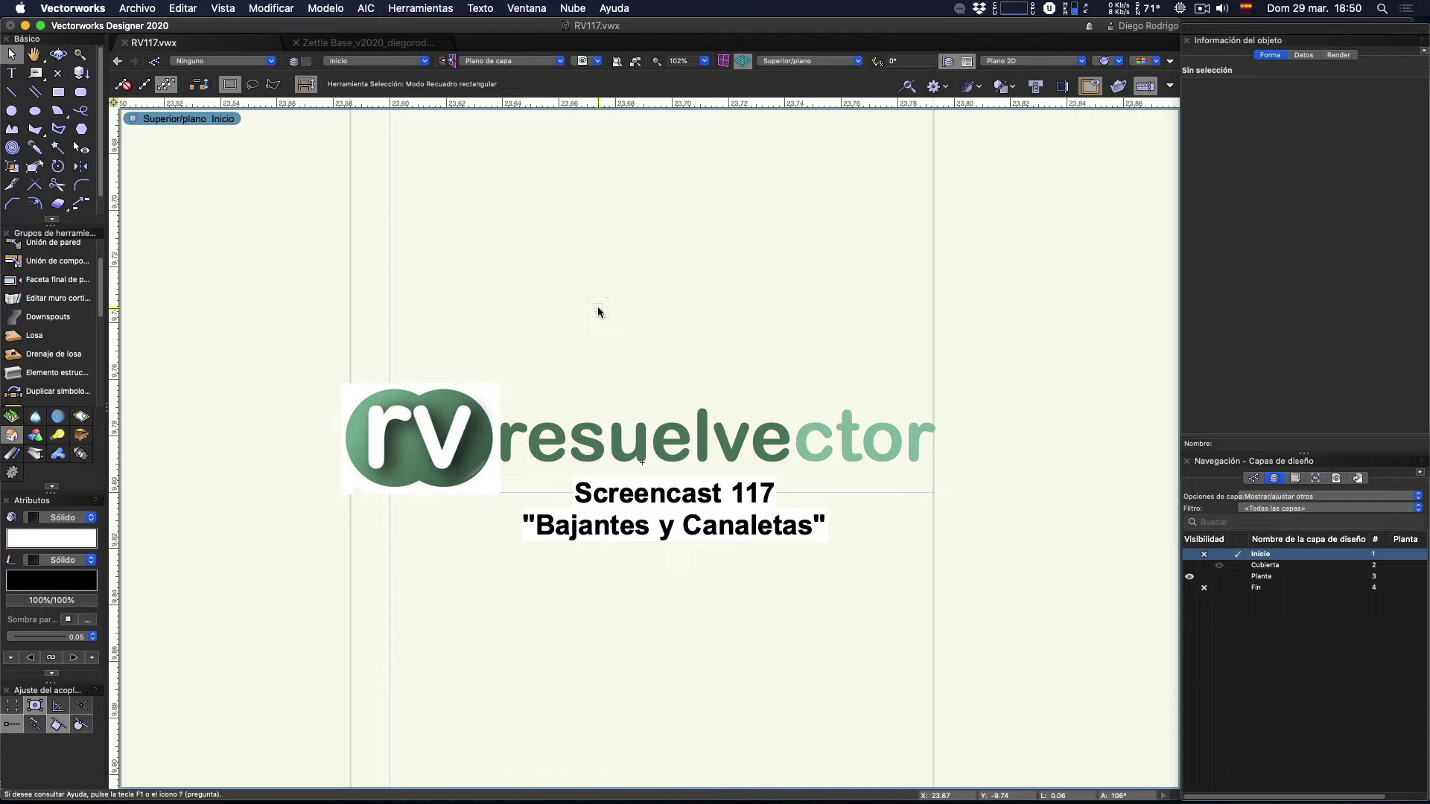
Step: Activate Cubierta, render the model in Right Isometric, pick the Downspouts tool, then switch to Safari
scroll(598, 311, up, 1)
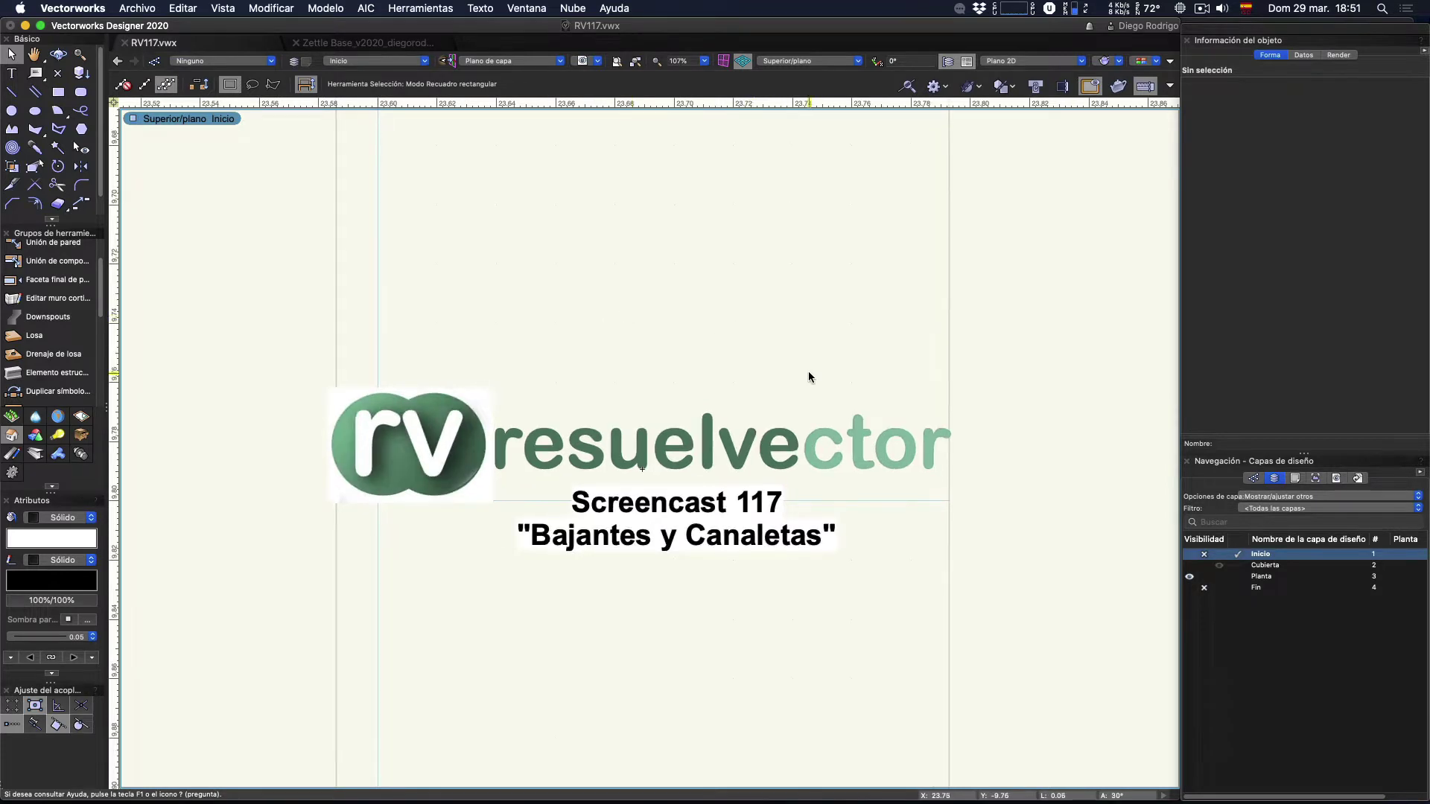
click(1237, 566)
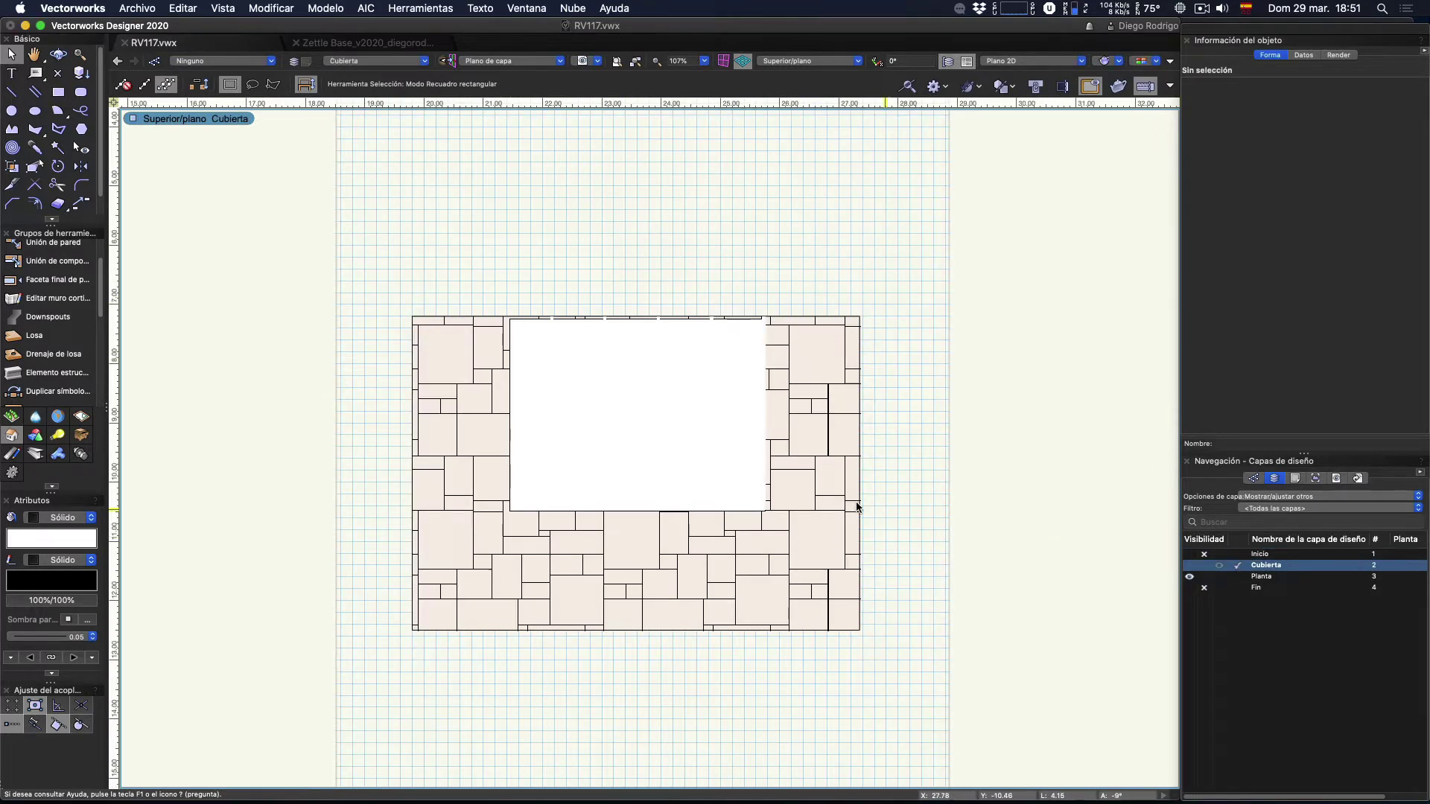
key(3)
shift+middle_drag(855, 502, 849, 506)
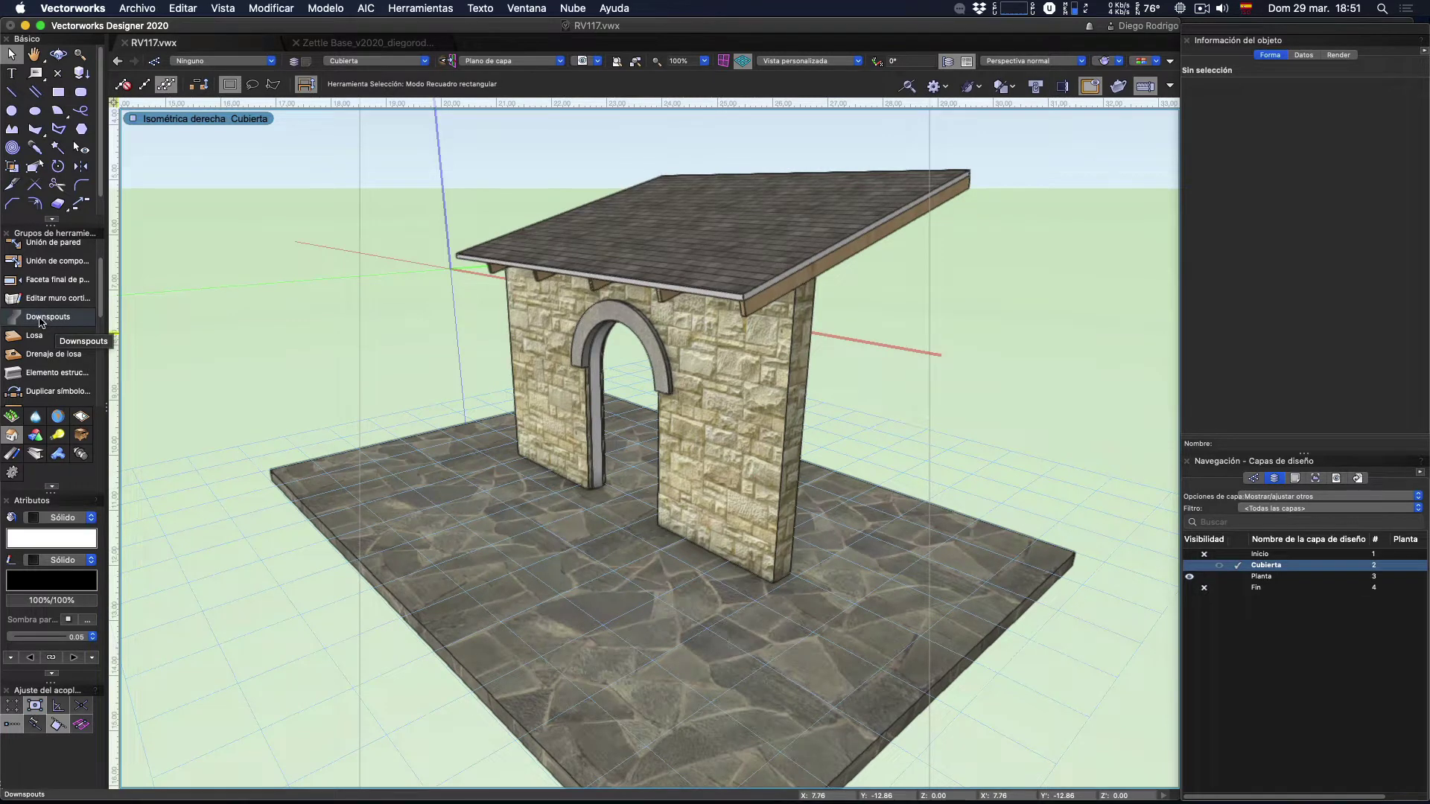
click(39, 319)
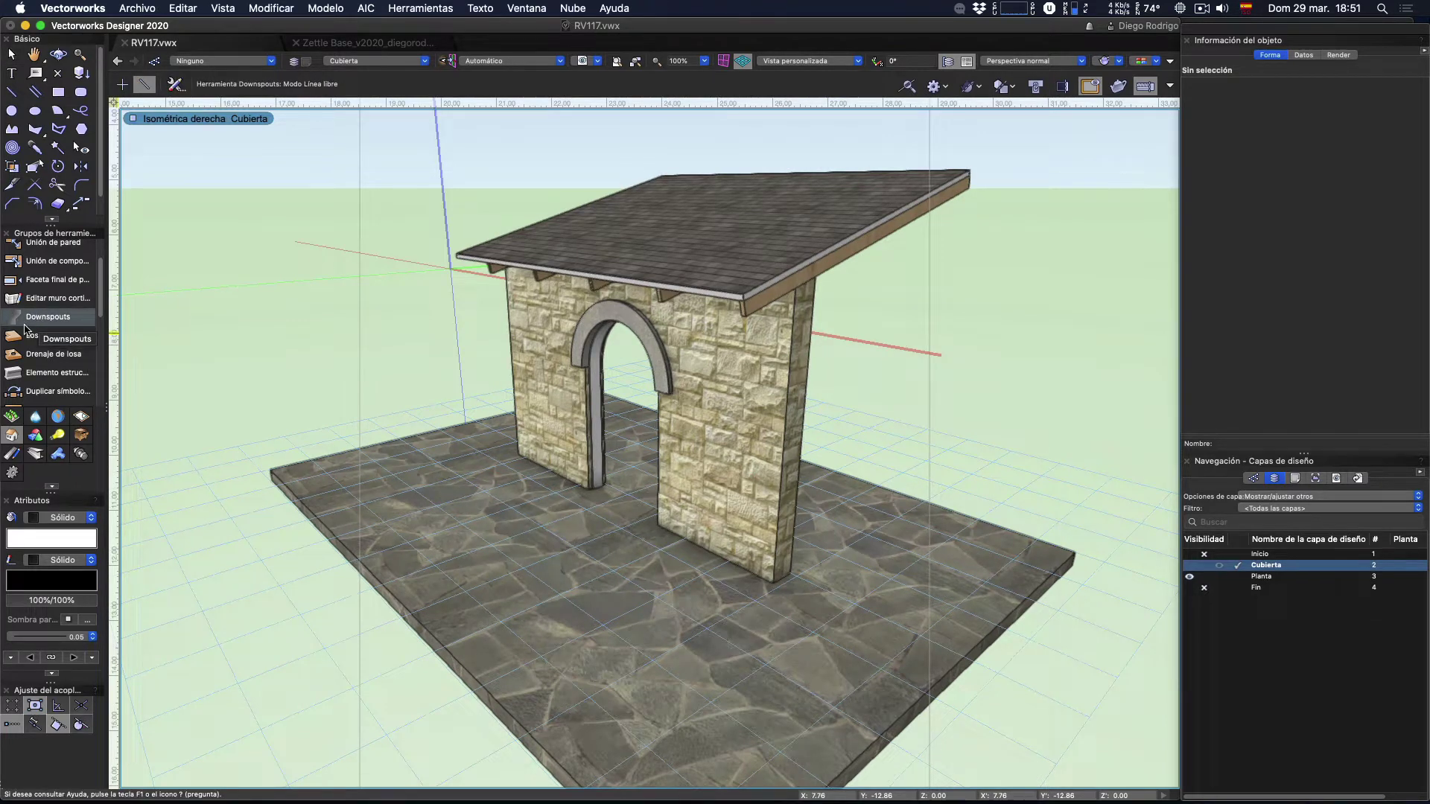
key(super+Tab)
key(super+Tab)
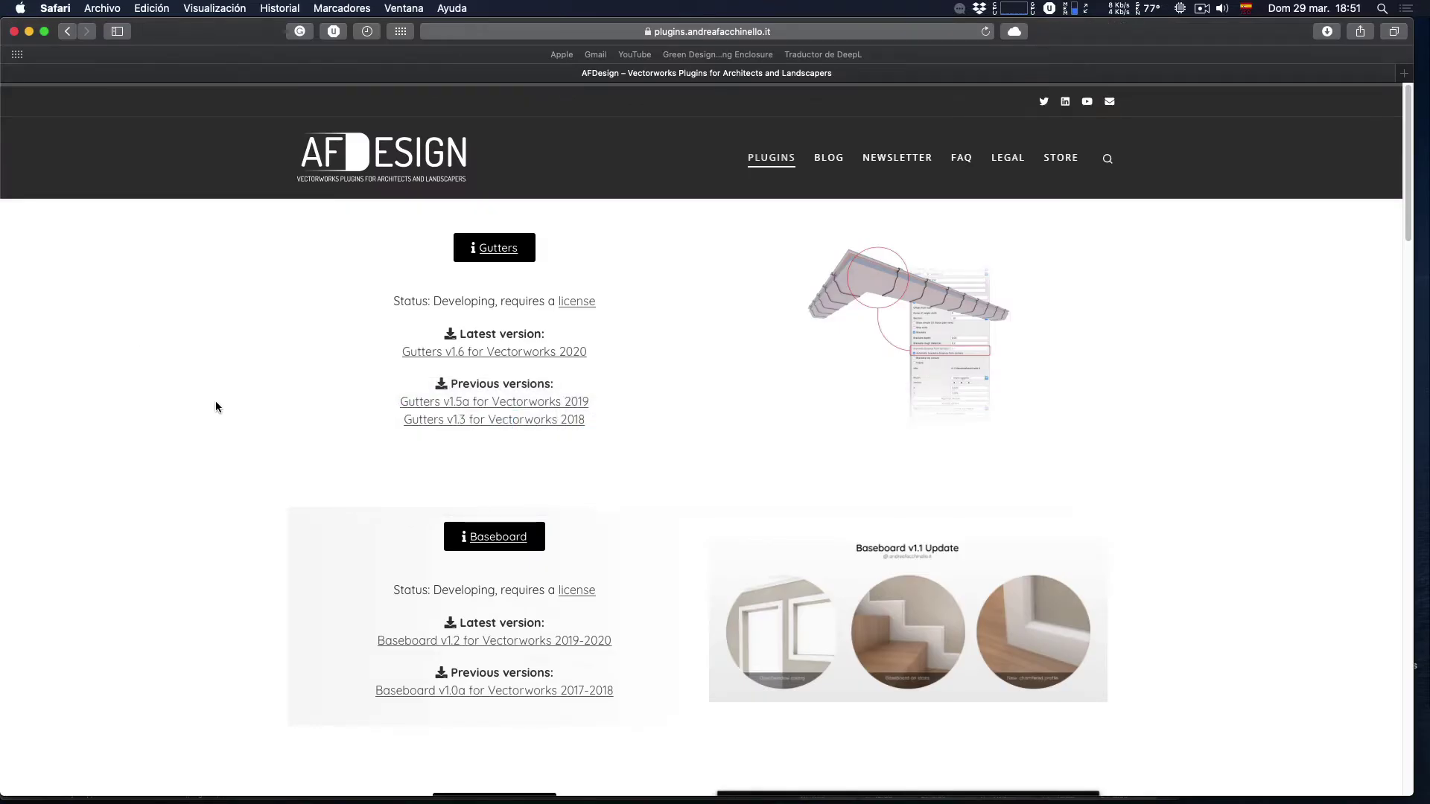
Step: Scroll the AFDesign plugins page to the Downspouts plugin section, then return to Vectorworks
scroll(216, 406, down, 5)
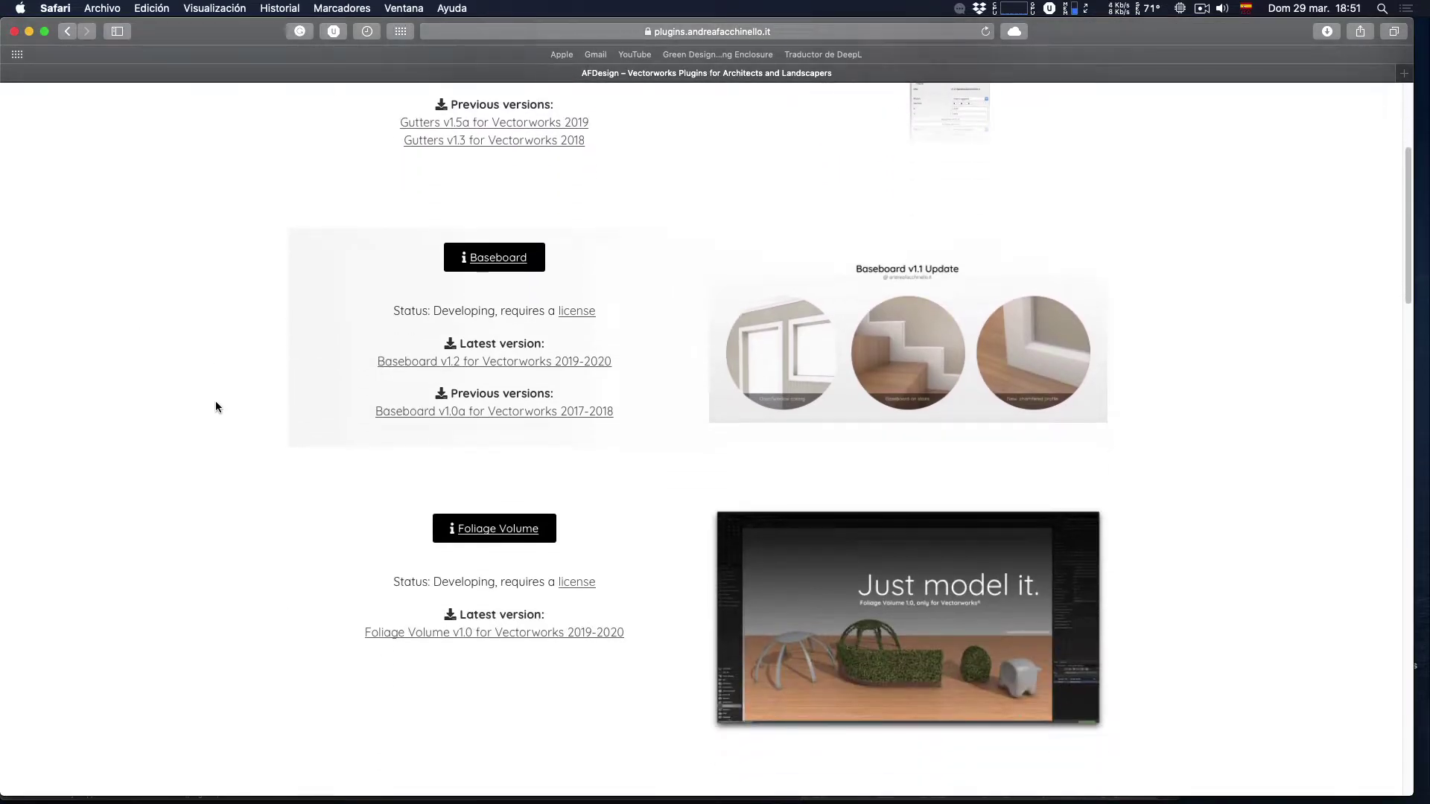
scroll(216, 407, down, 2)
scroll(216, 407, down, 5)
scroll(216, 407, down, 3)
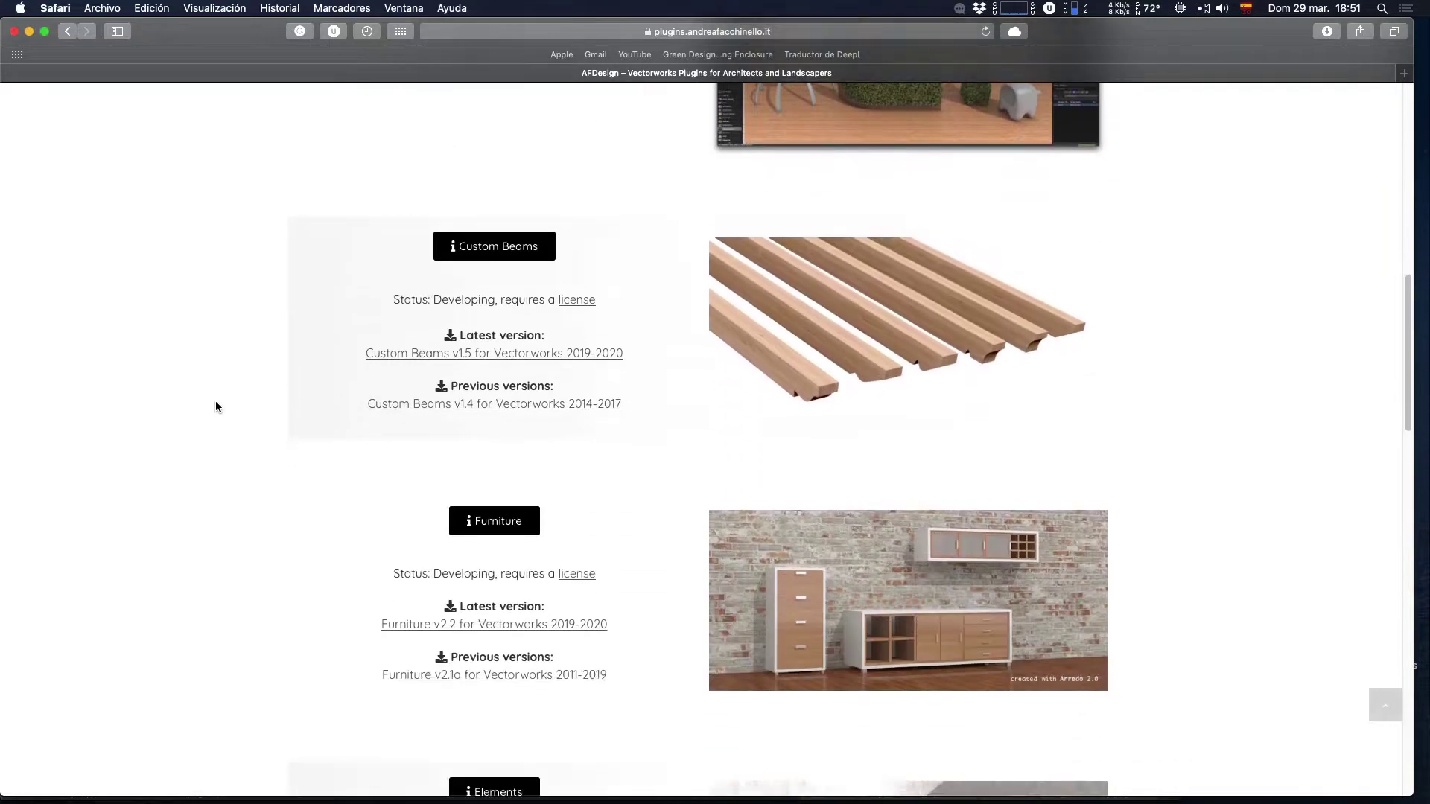
scroll(215, 402, down, 5)
scroll(215, 403, down, 5)
scroll(215, 402, down, 5)
scroll(257, 398, up, 3)
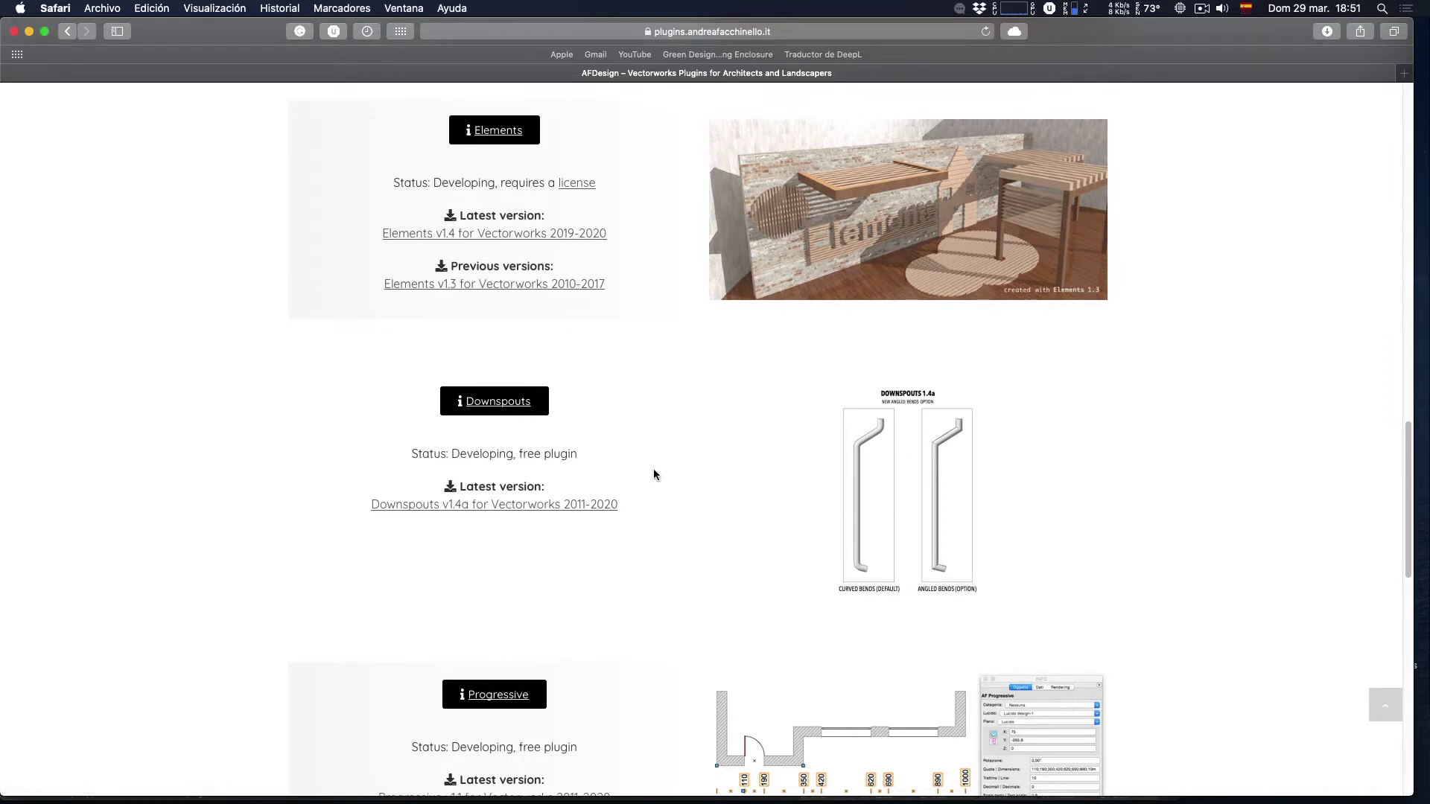
scroll(588, 313, down, 1)
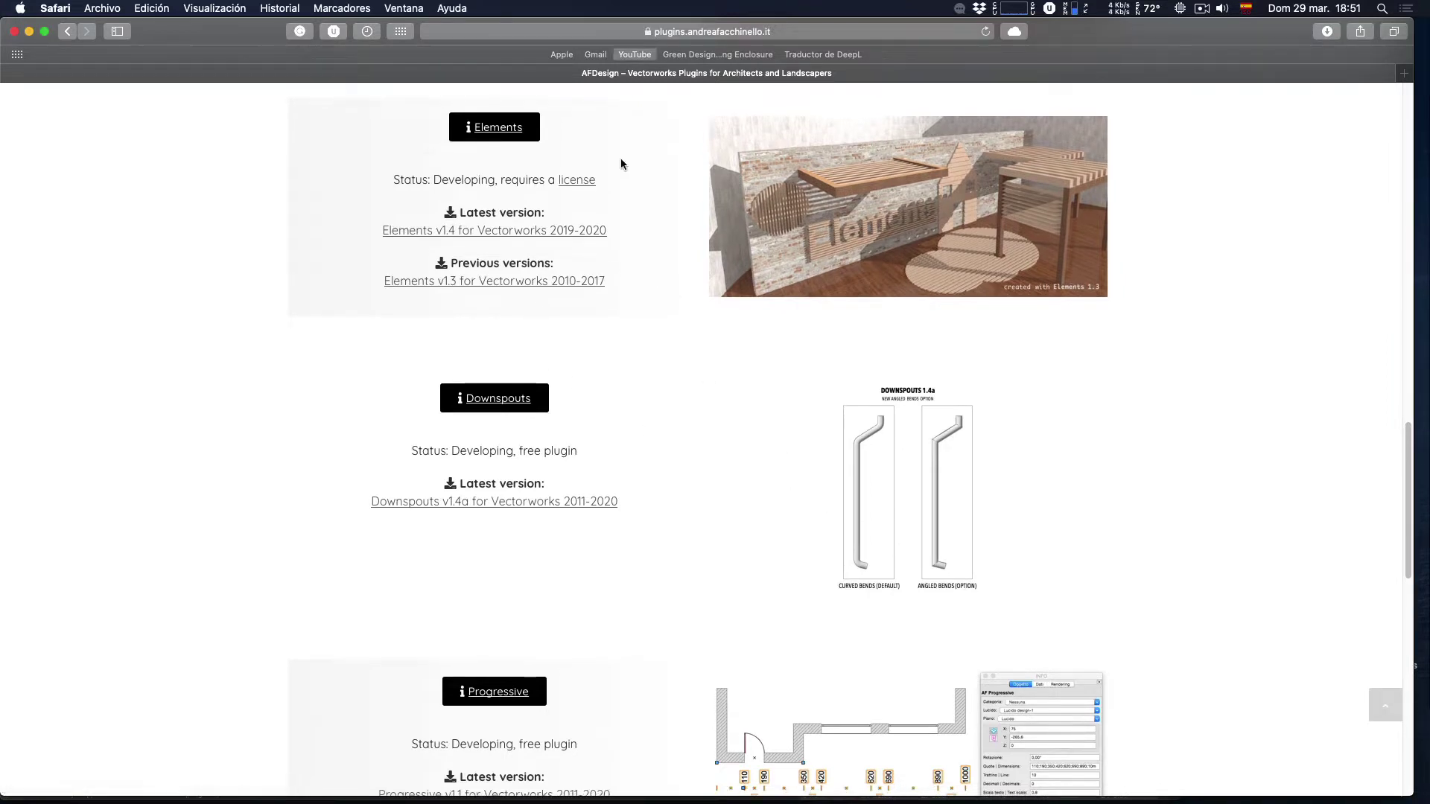
scroll(641, 431, down, 1)
scroll(641, 430, down, 5)
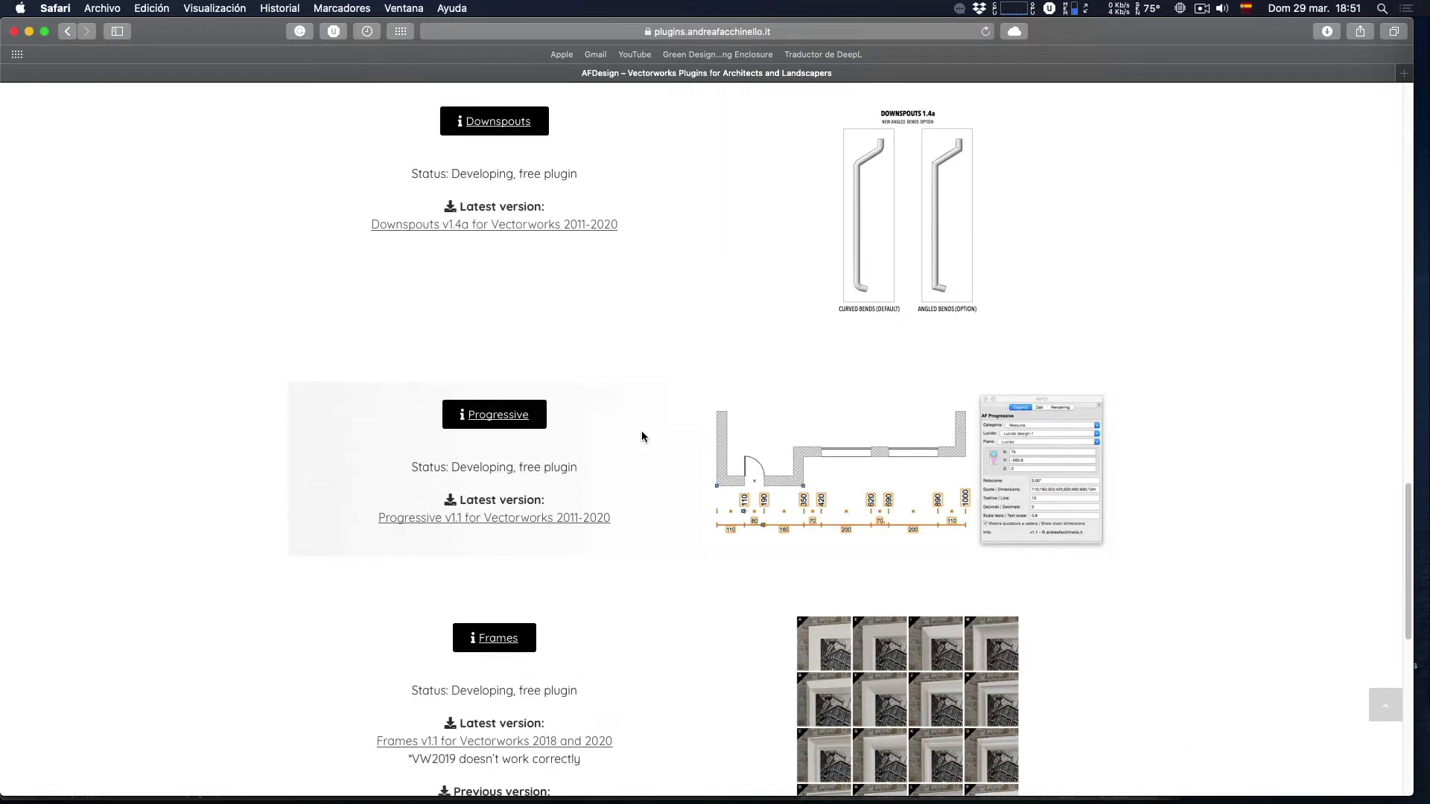
scroll(670, 417, up, 6)
key(super+Tab)
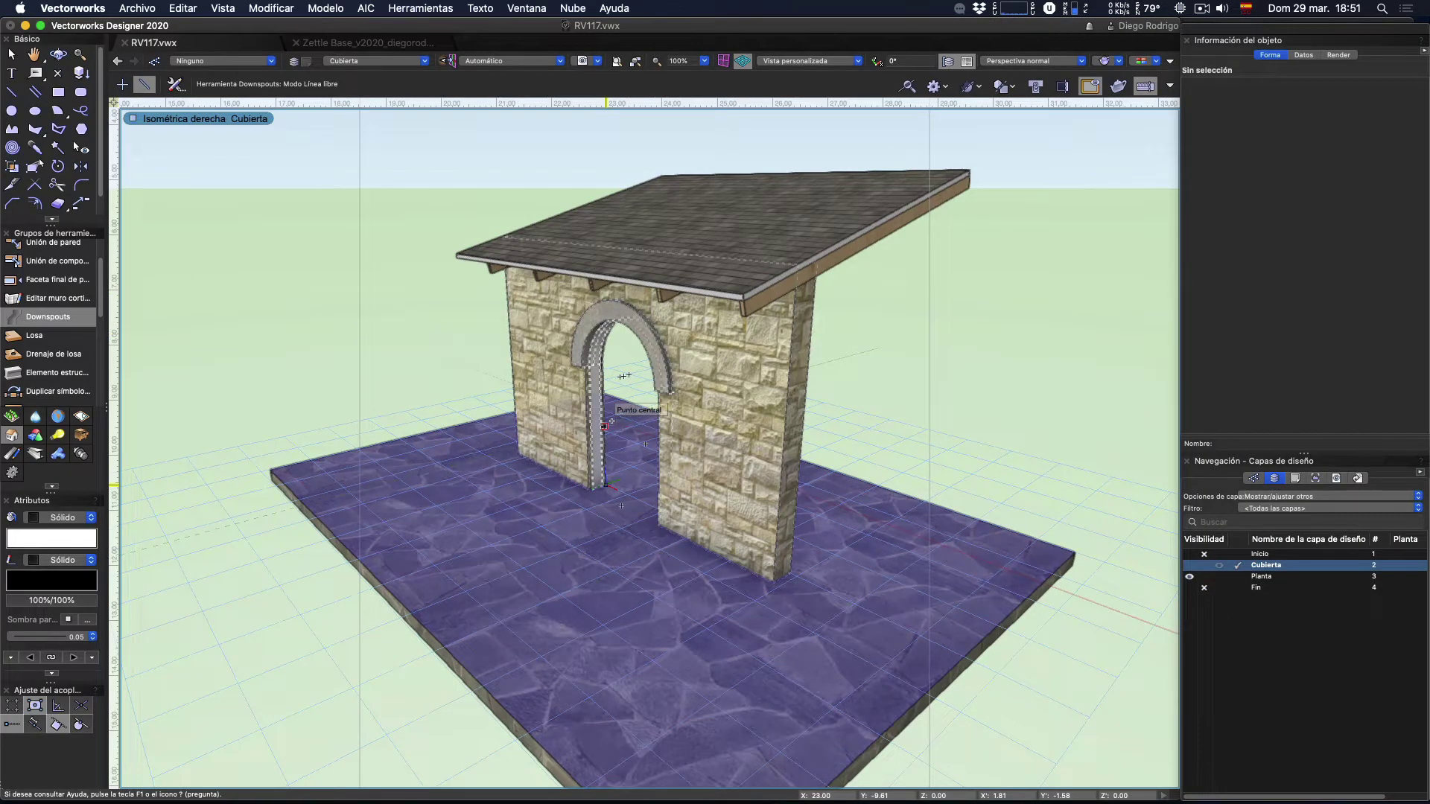
Step: Activate the Planta layer in Top/Plan and zoom in with the Downspouts tool ready
key(super+shift+Down)
scroll(787, 452, right, 3)
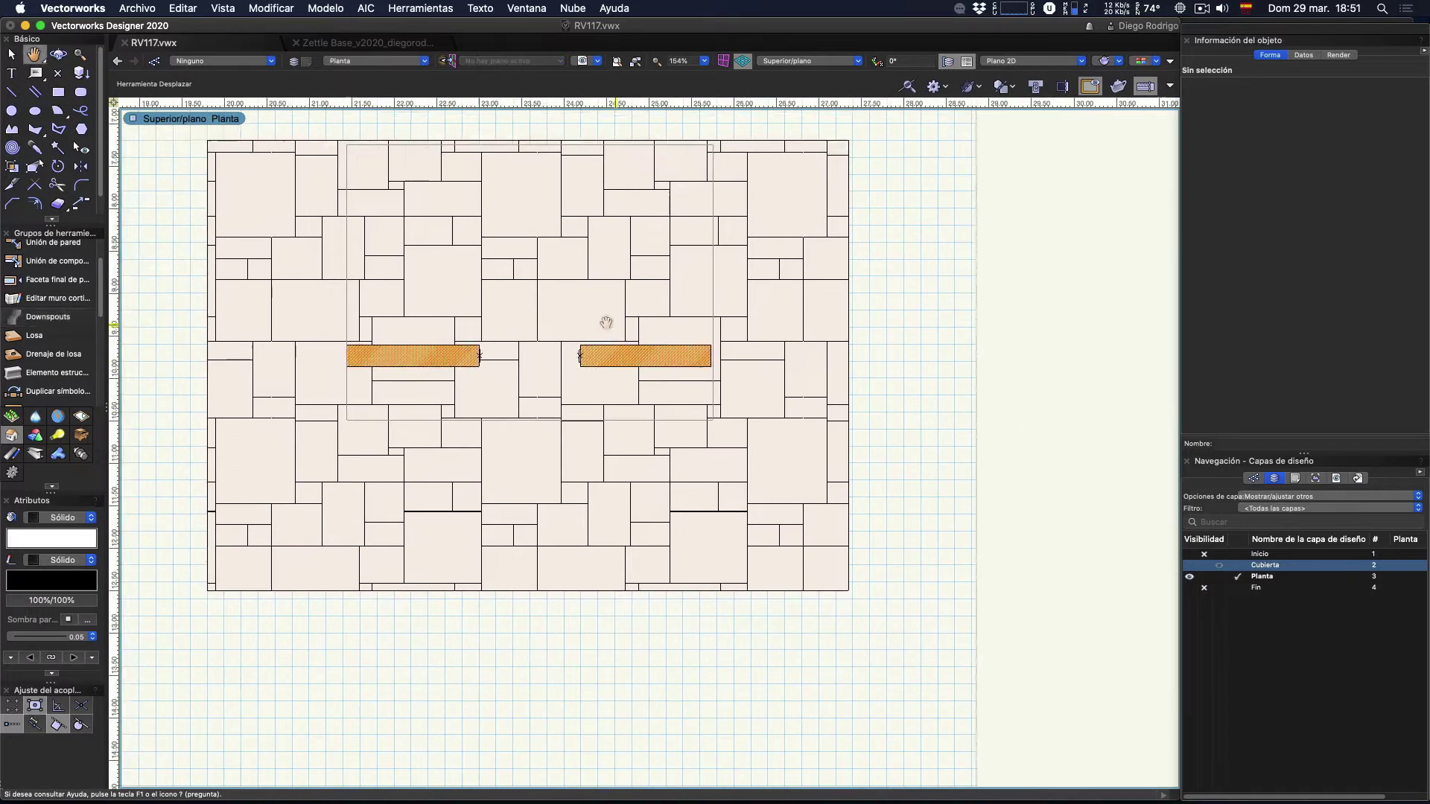
scroll(623, 358, up, 4)
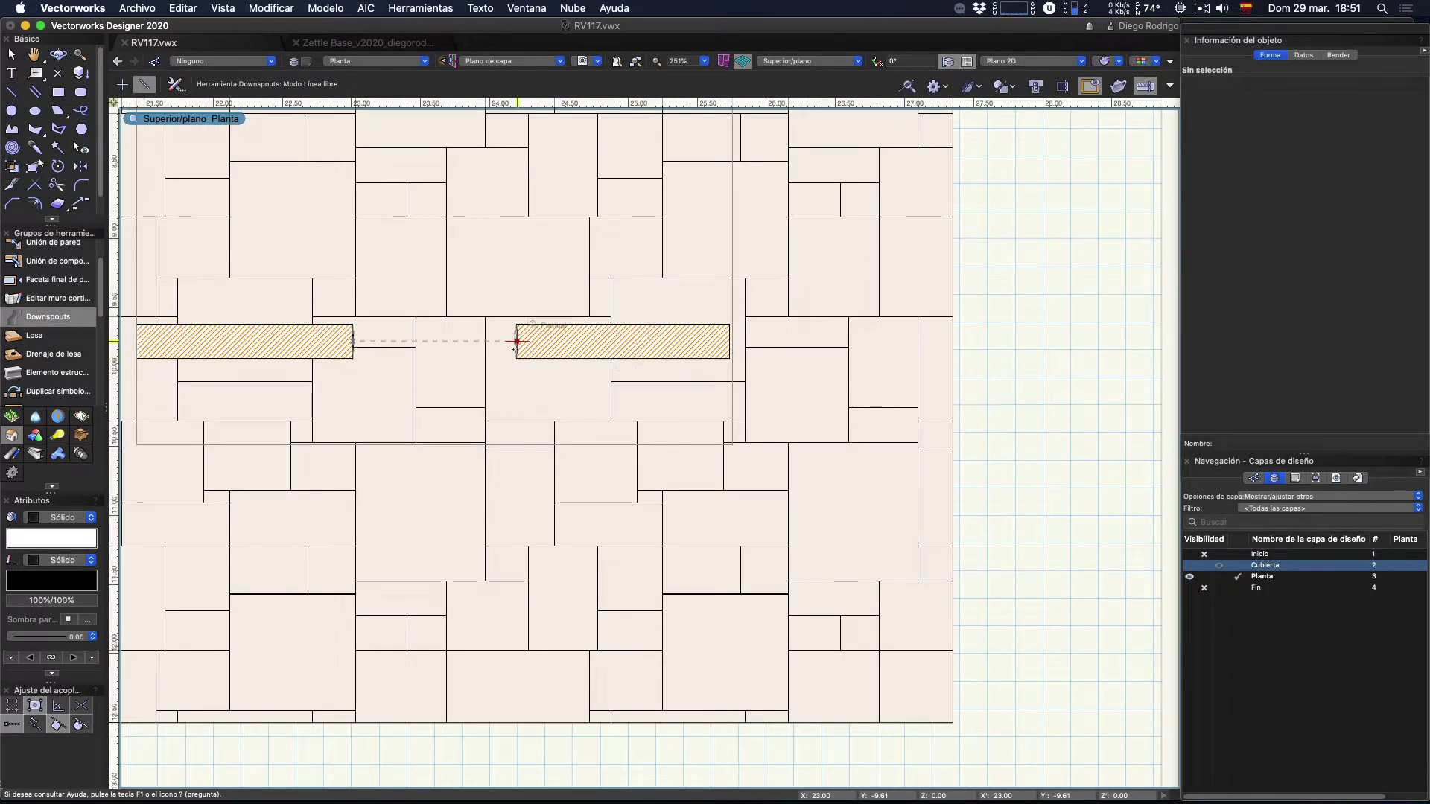
click(34, 322)
scroll(479, 438, up, 2)
scroll(386, 281, up, 2)
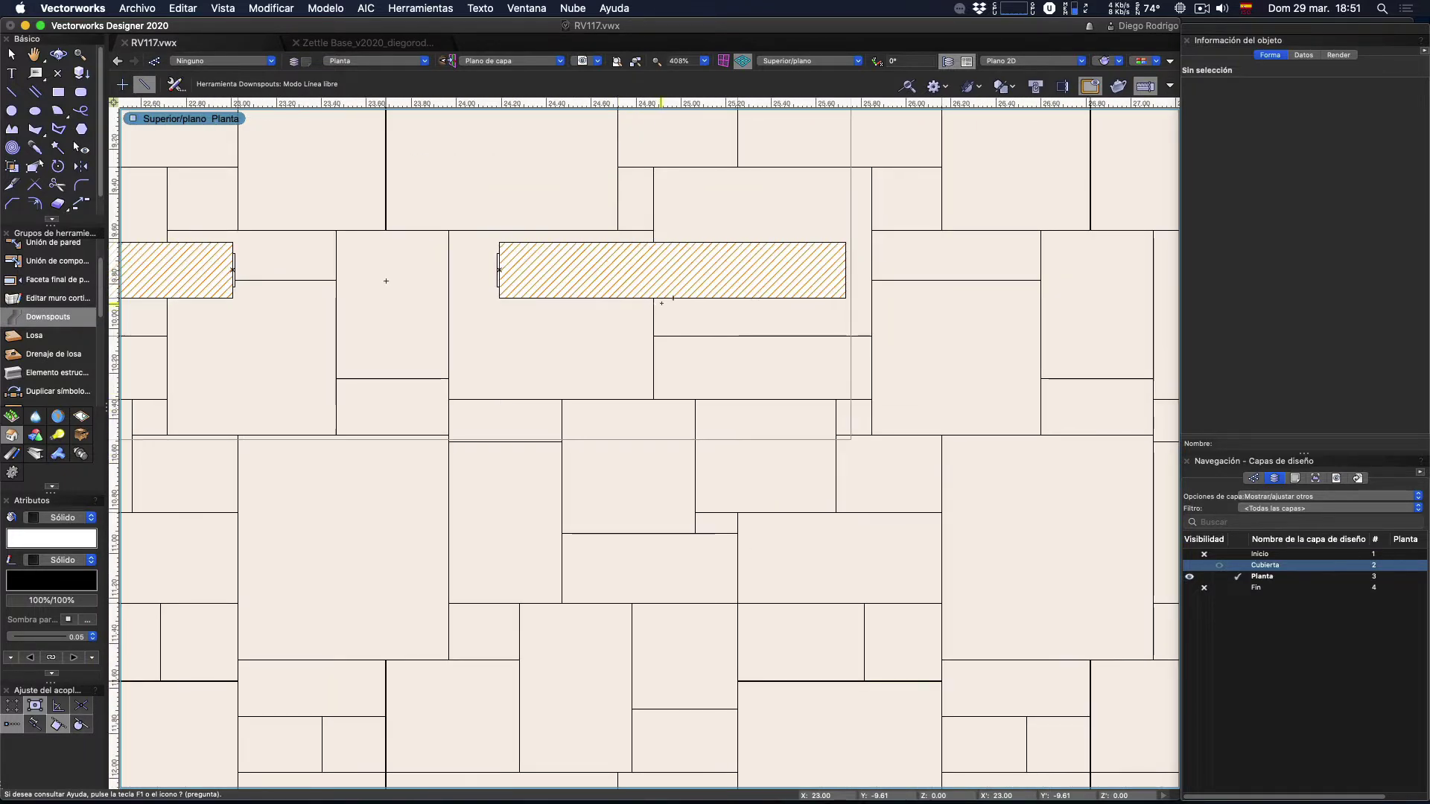
Step: Draw a vertical downspout below the right wall and snap its top onto the wall edge
click(673, 298)
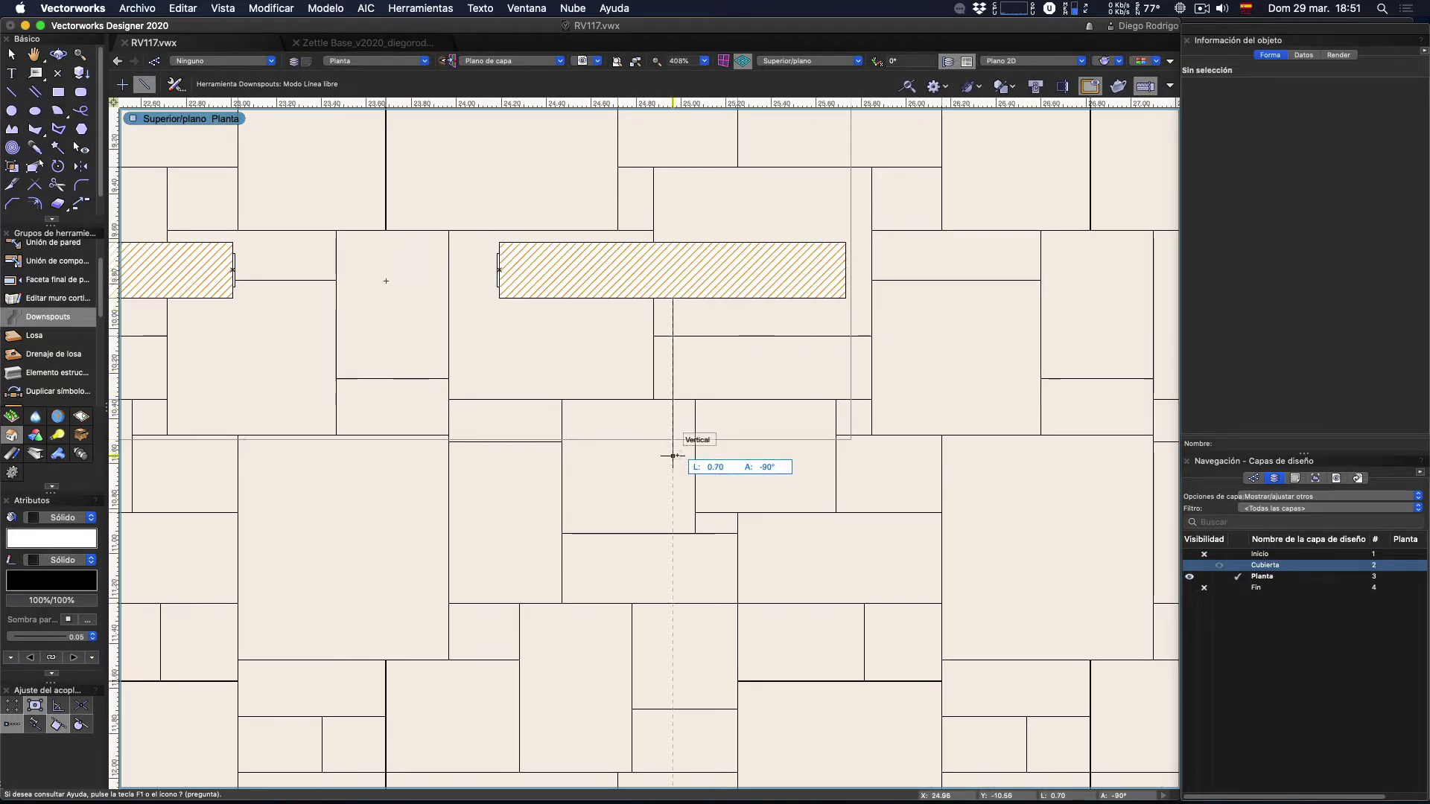
click(672, 455)
key(x)
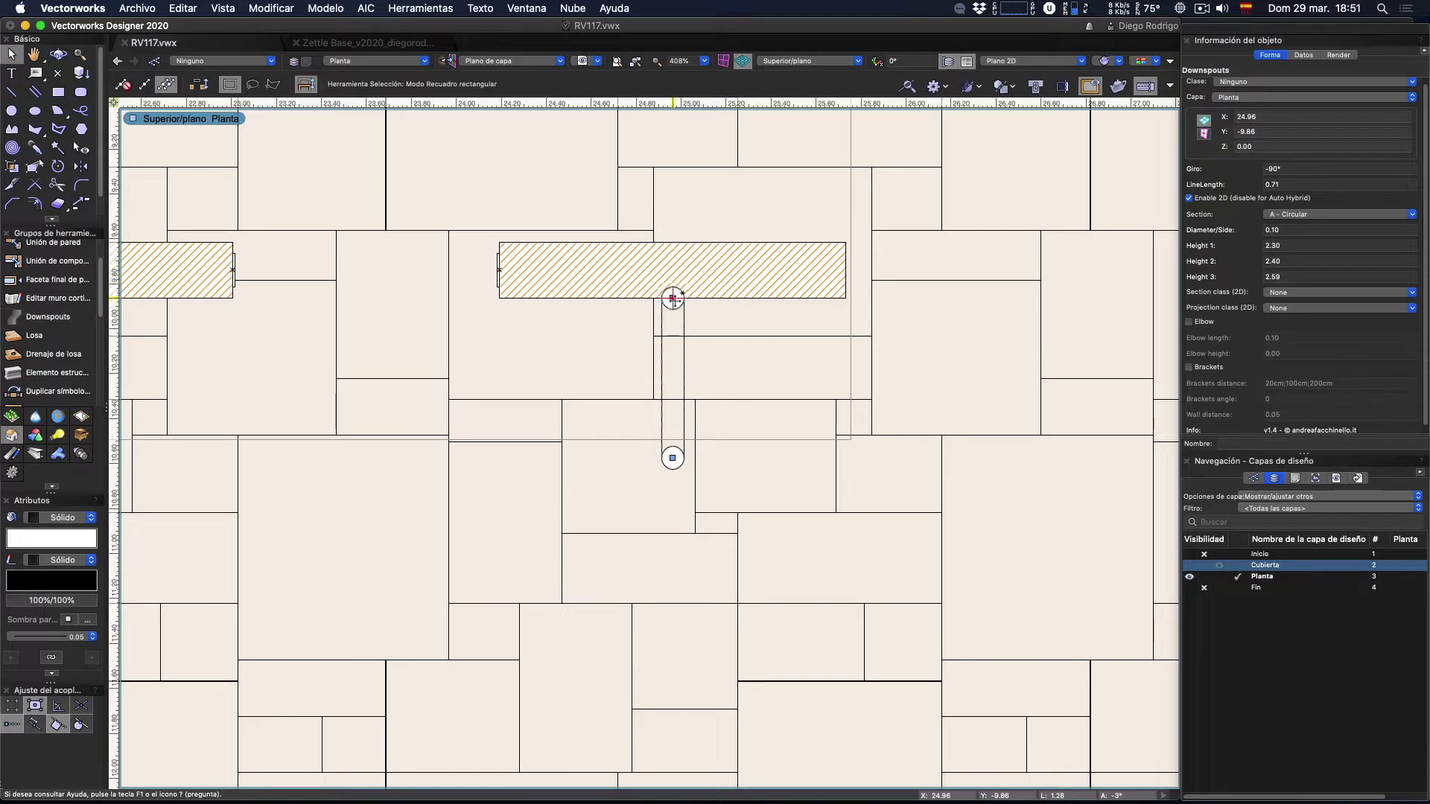
scroll(673, 298, down, 1)
drag(672, 298, 673, 310)
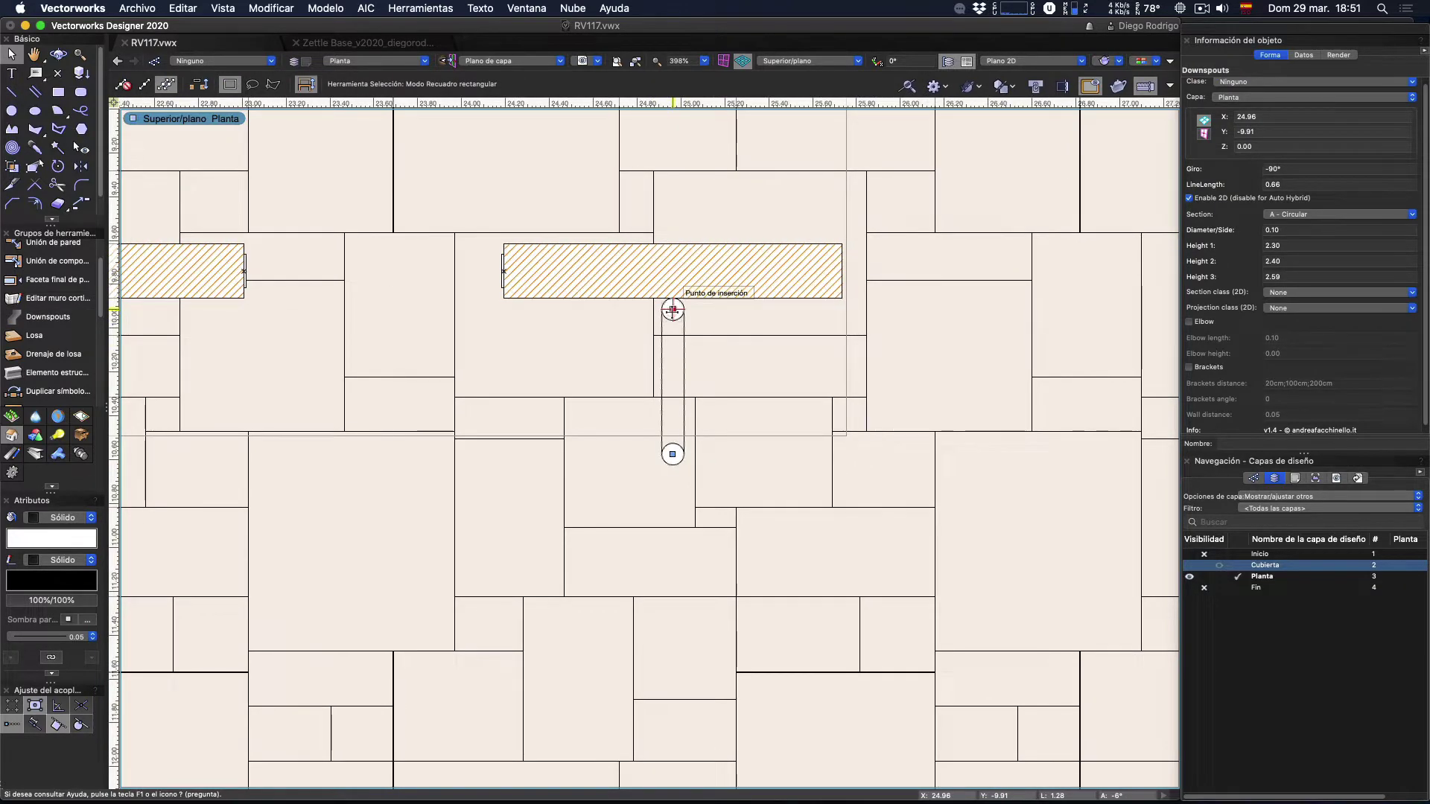
Step: View the downspout in right elevation with the Cota class visible to reveal the level markers
key(KP_6)
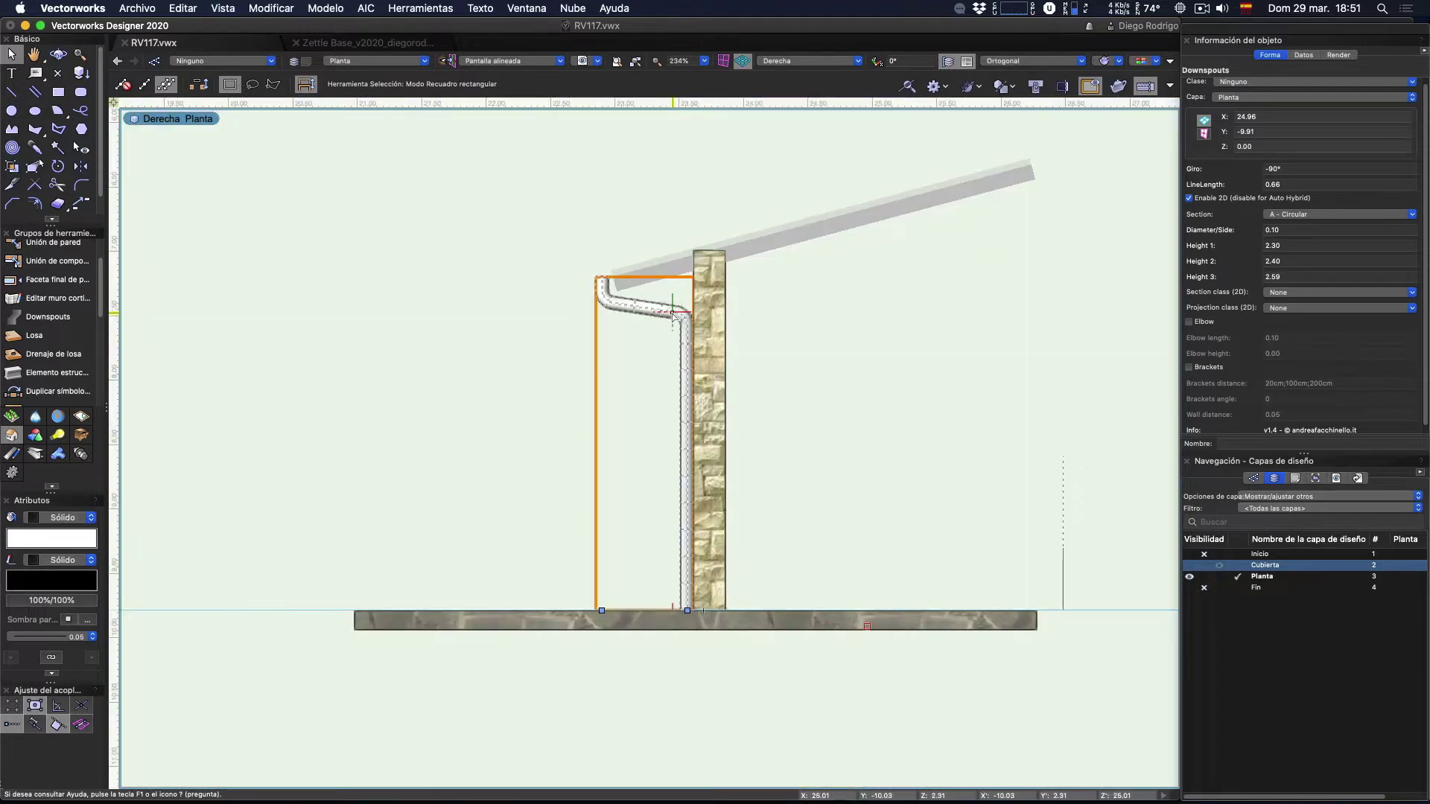
scroll(668, 313, up, 5)
scroll(668, 313, down, 1)
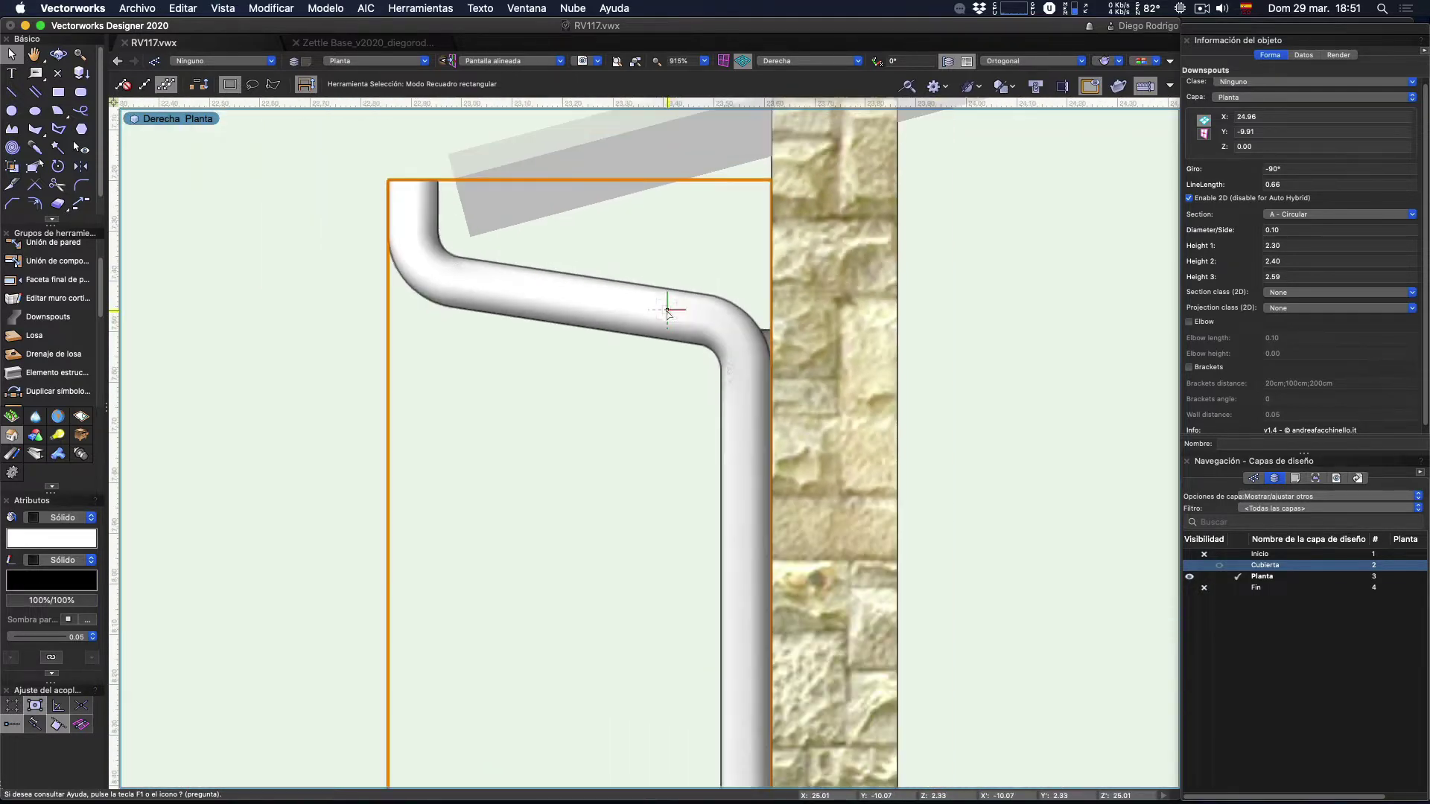
click(1254, 478)
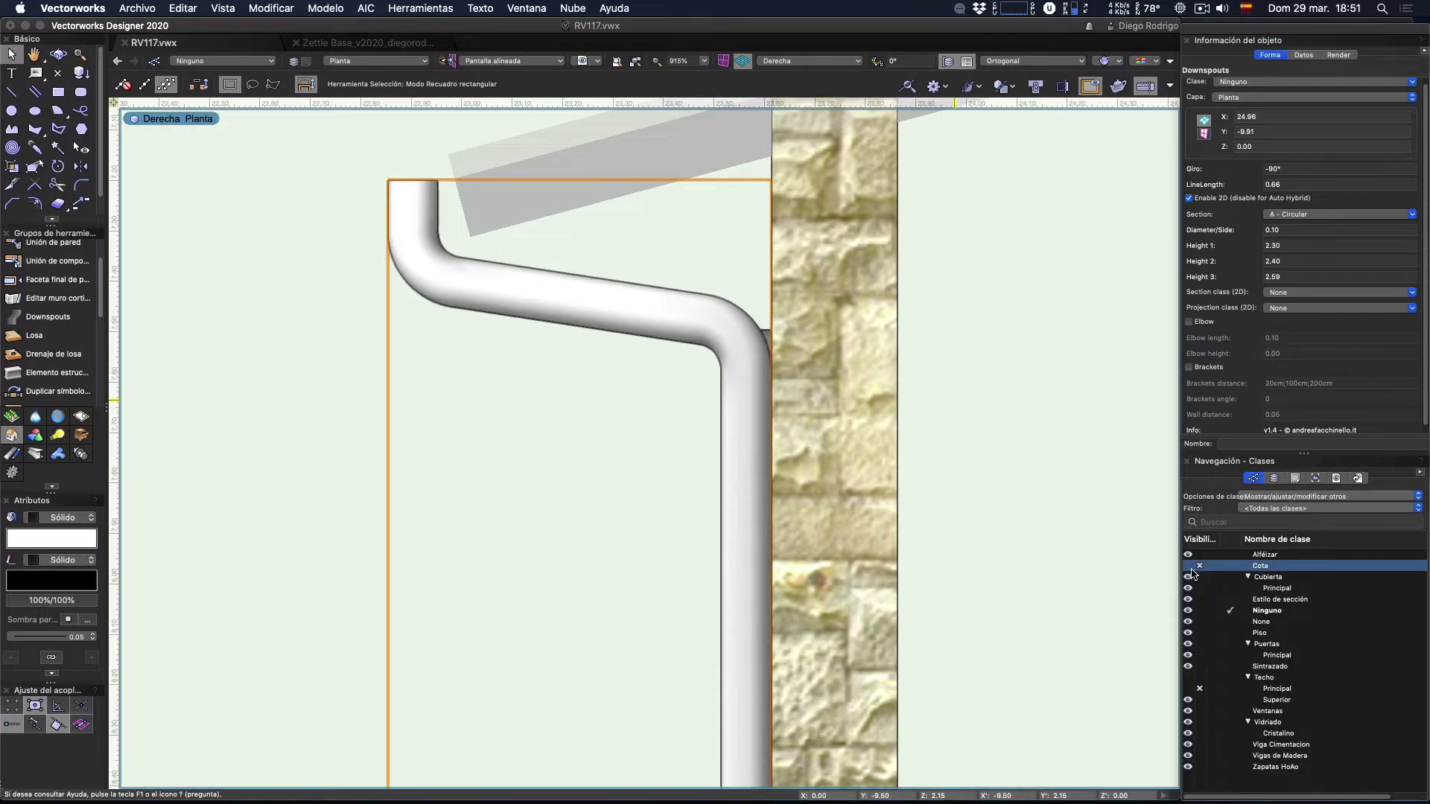
click(1191, 568)
scroll(737, 514, down, 3)
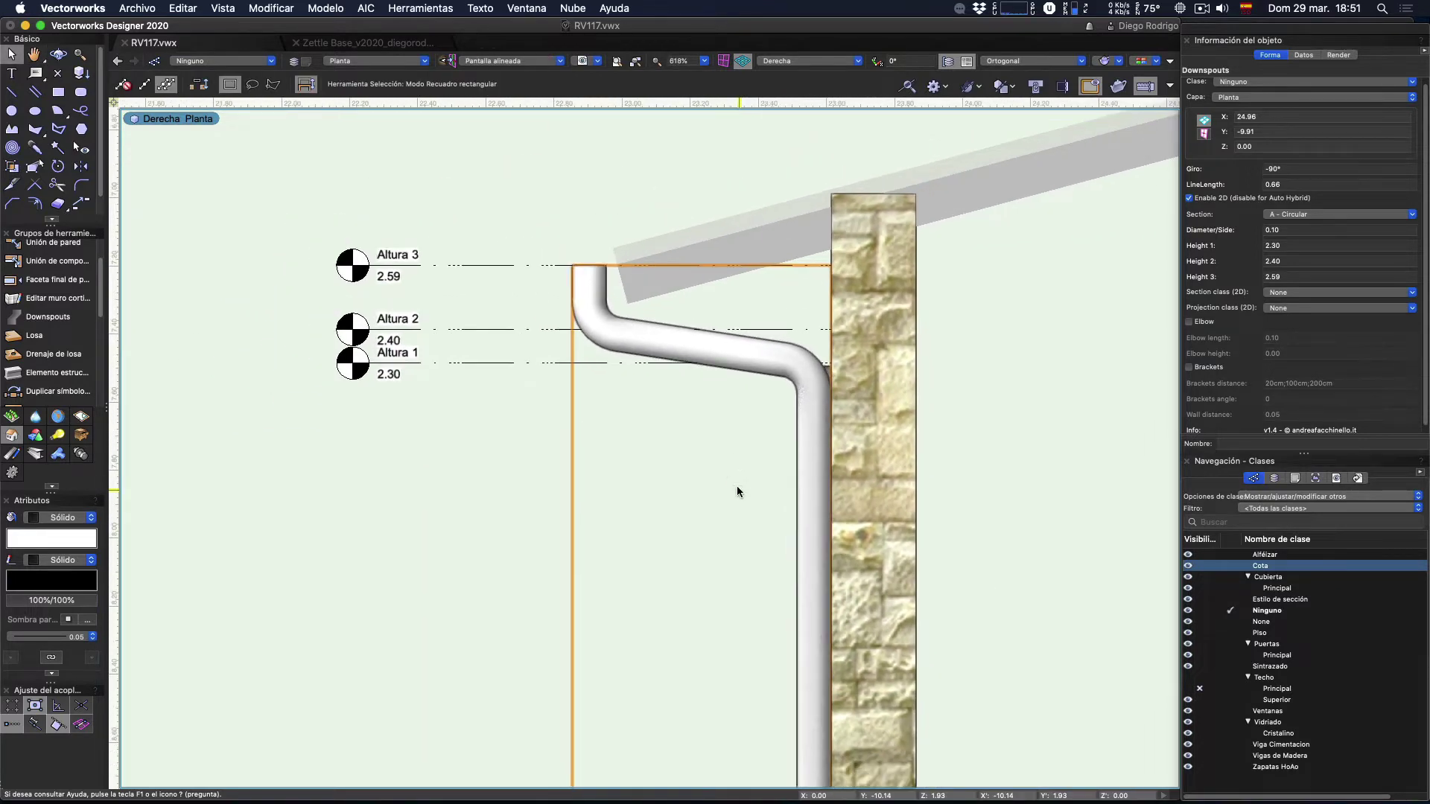
mouse_move(738, 492)
middle_down()
mouse_move(815, 406)
mouse_move(961, 432)
middle_up()
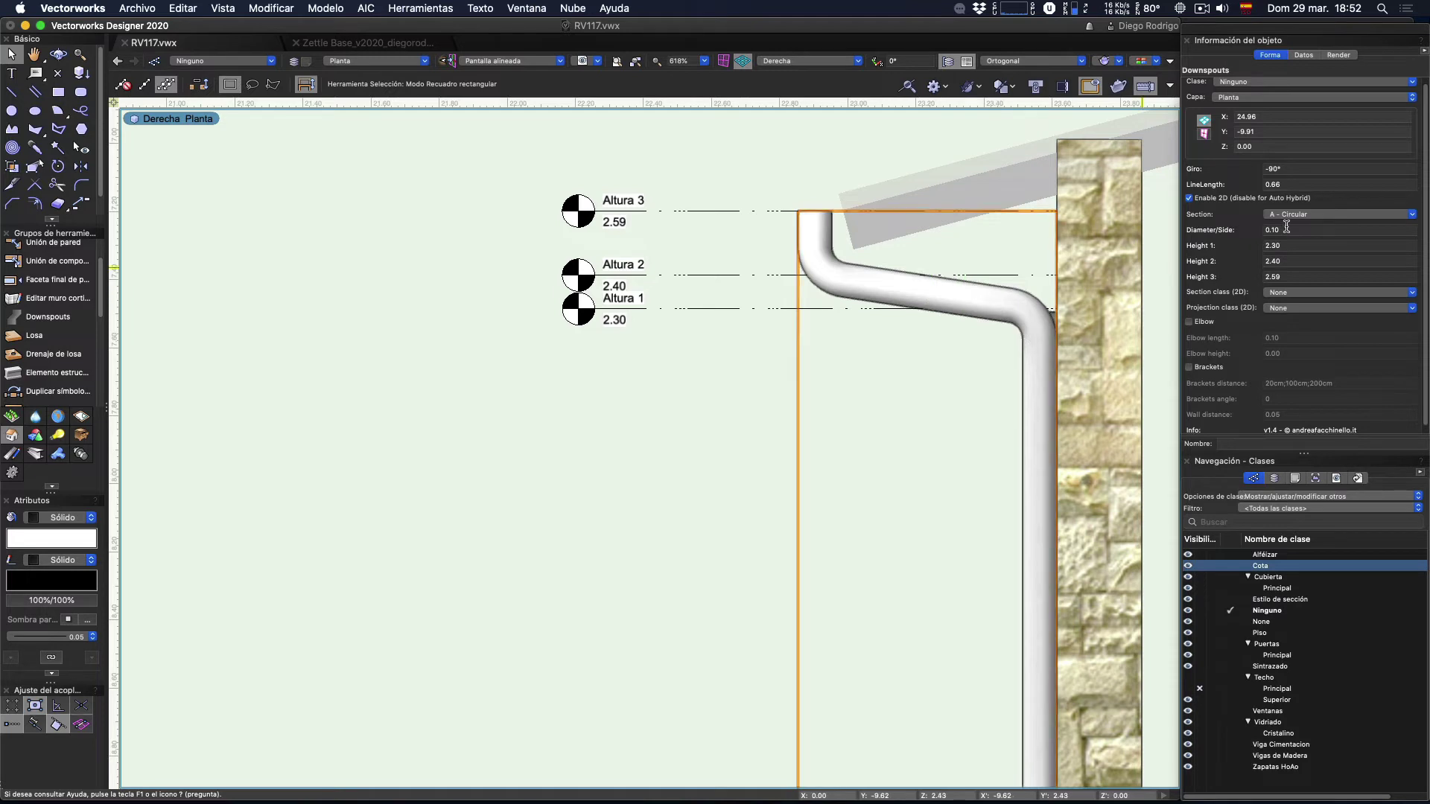
Step: Keep the circular cross-section, try a 0.15 diameter, then revert it to 0.10
click(1296, 214)
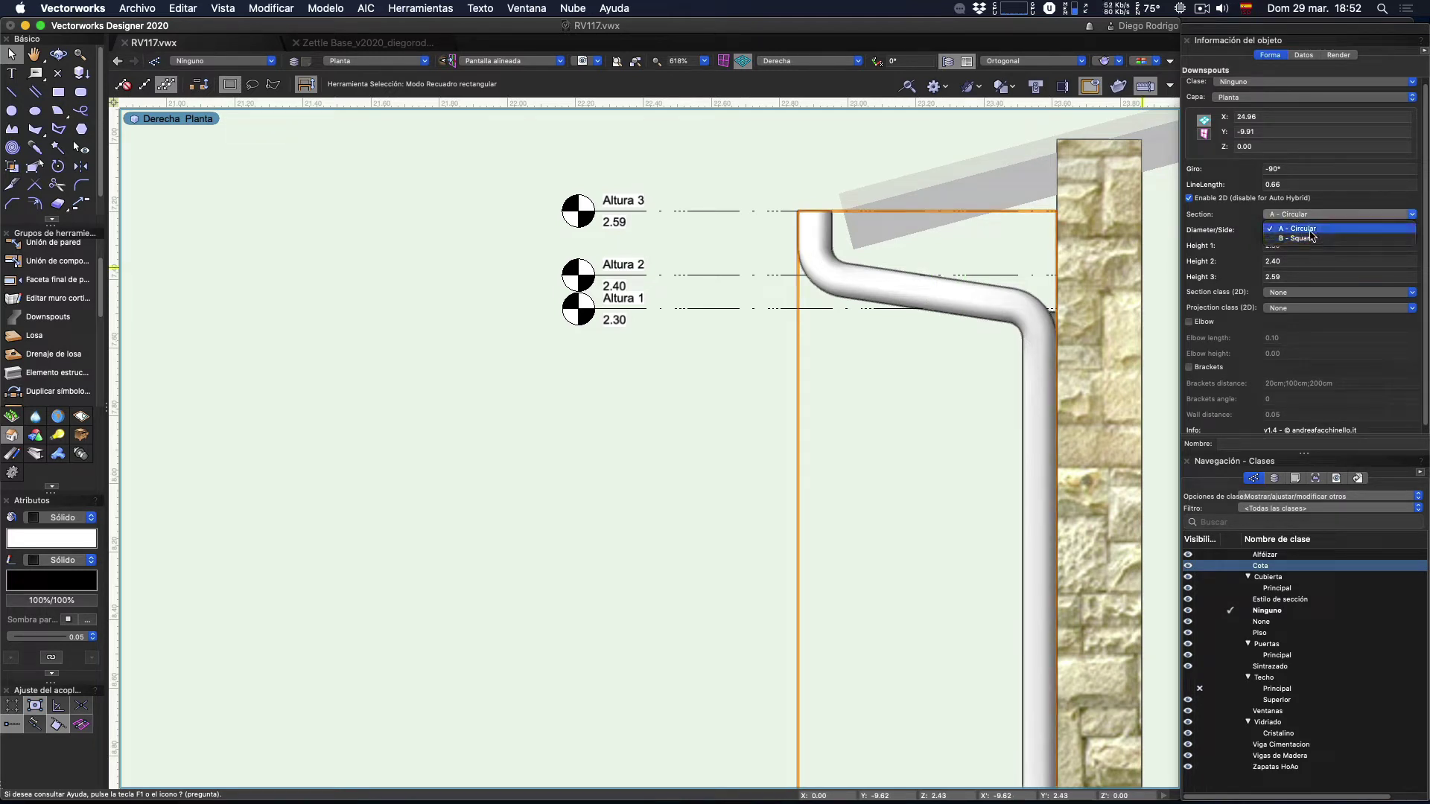
click(1309, 231)
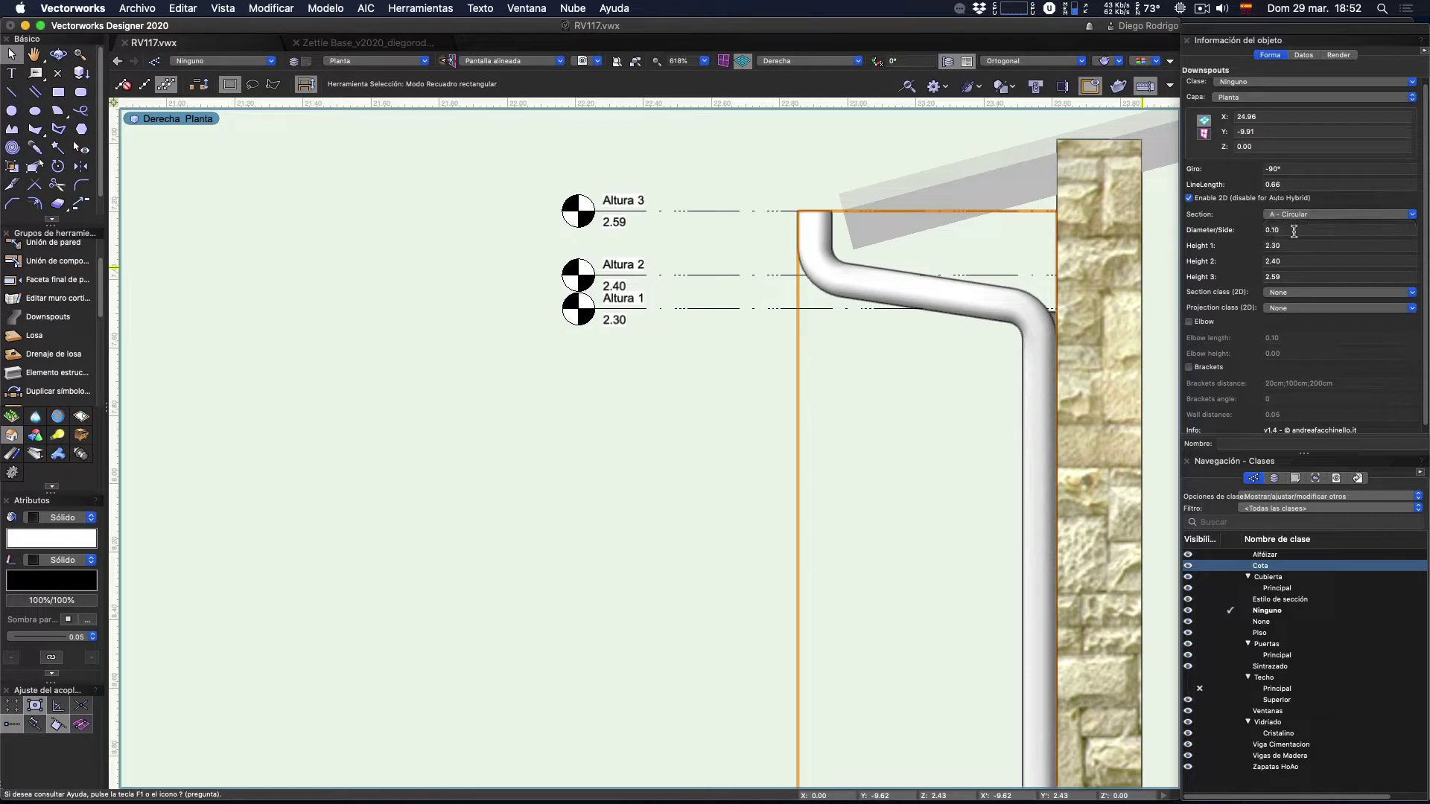
click(1296, 230)
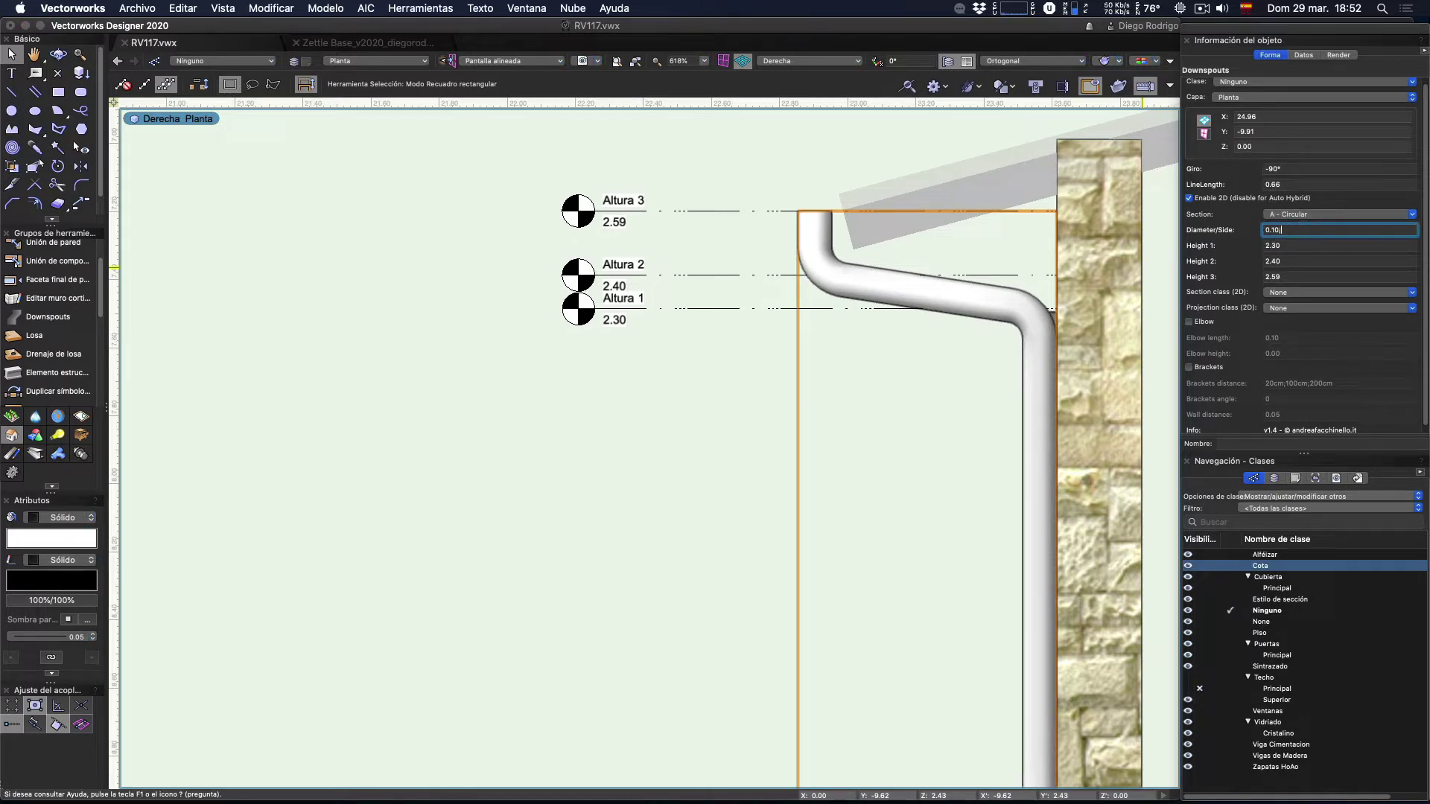
text(0.15)
key(Return)
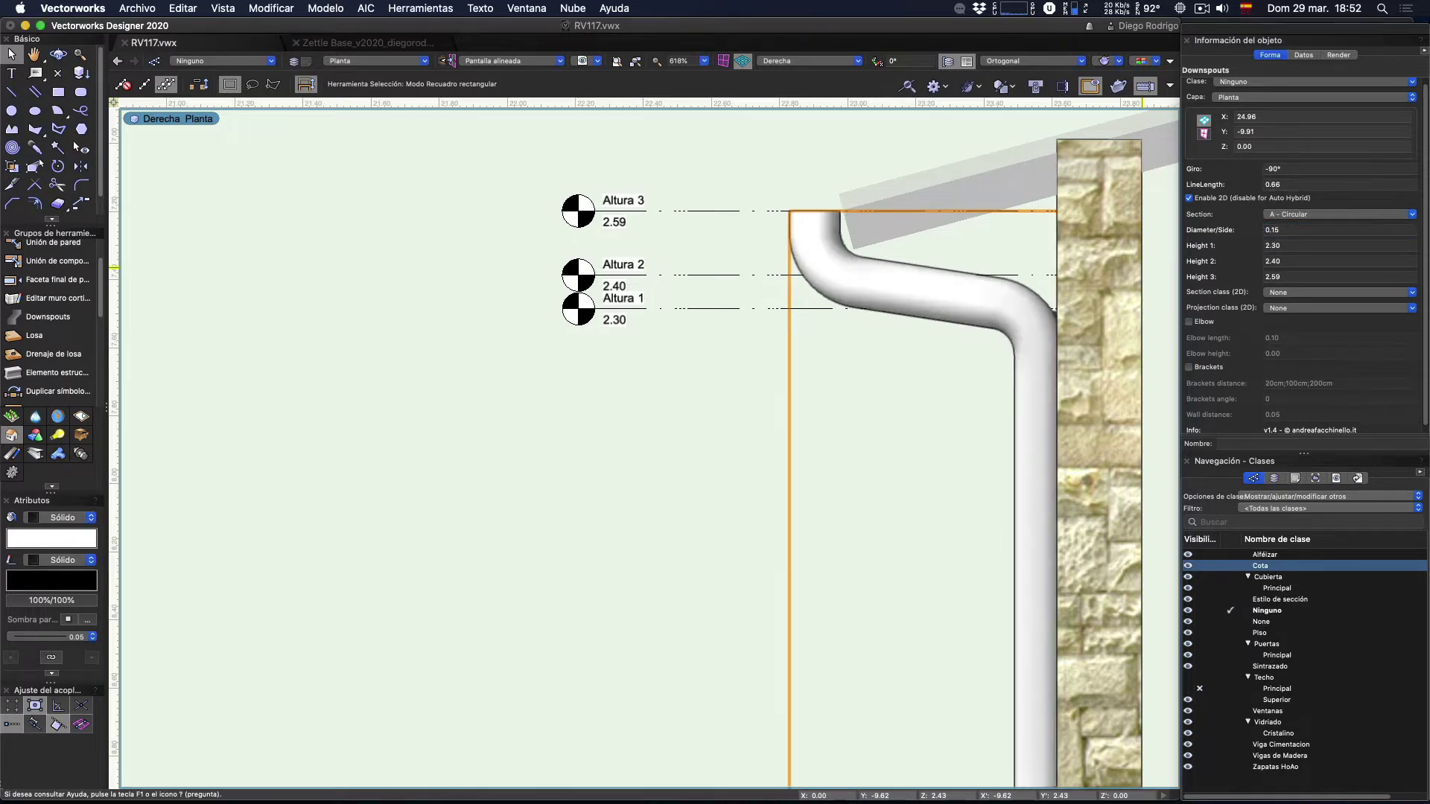
key(super+z)
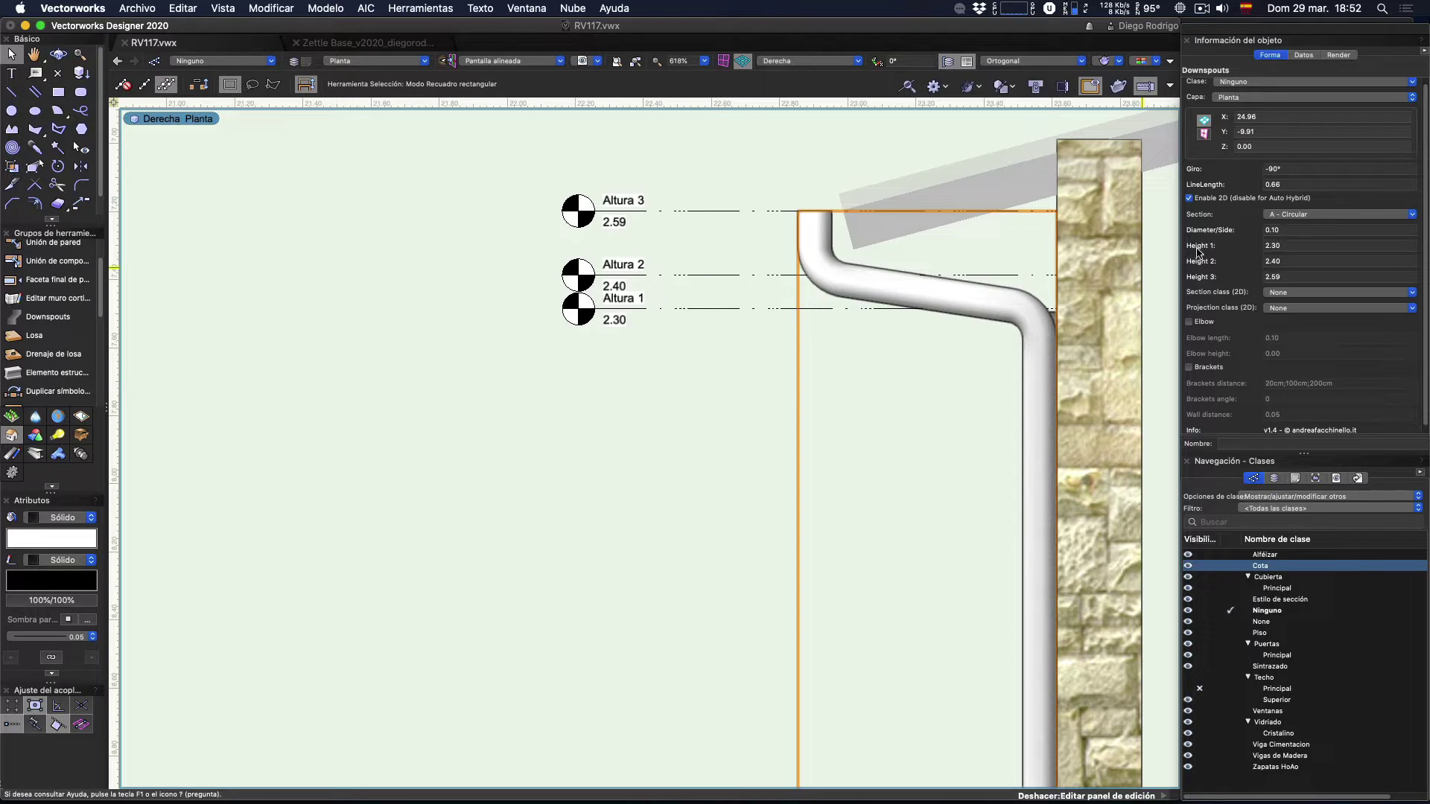
Step: Check the Altura 1 and Altura 2 level markers against the downspout base
click(797, 307)
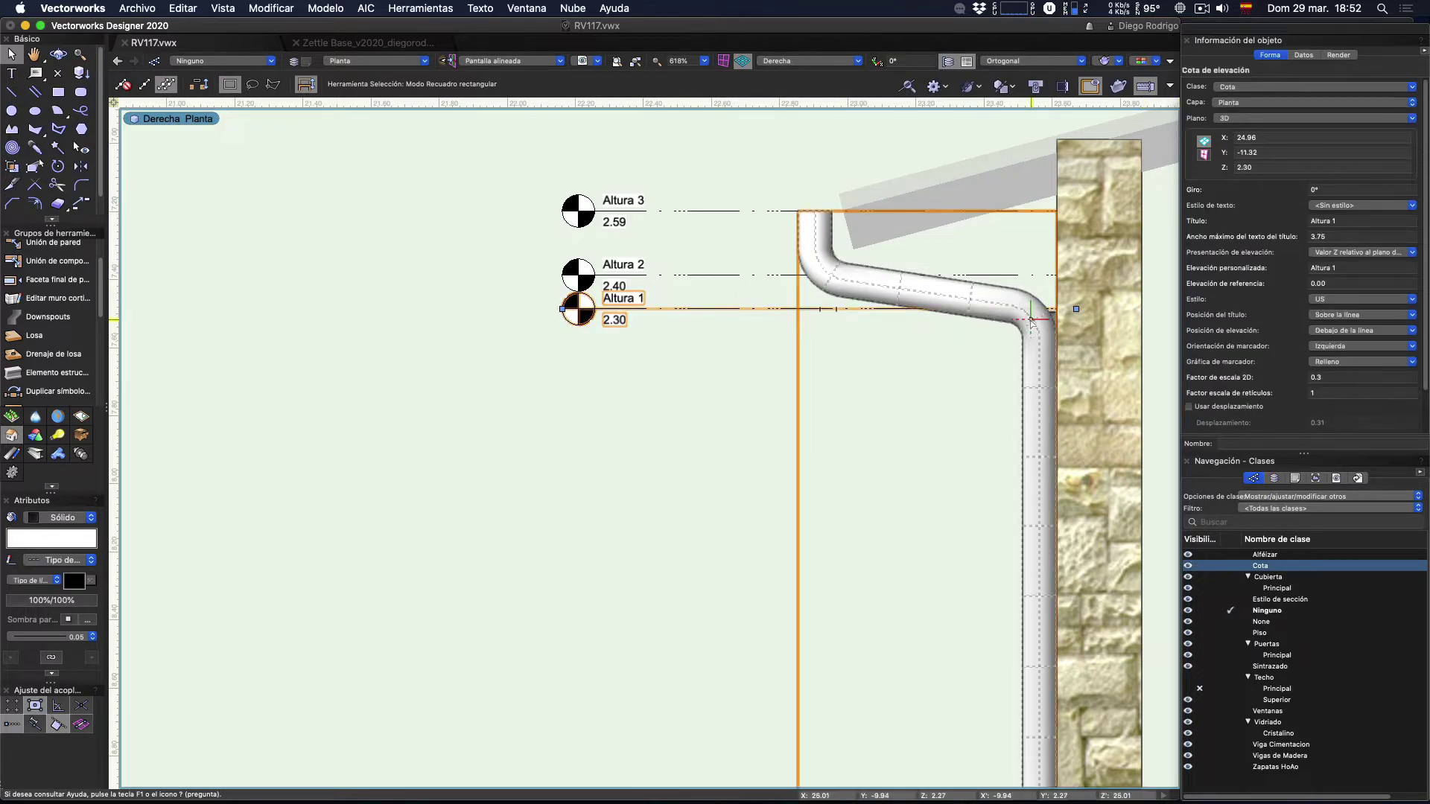
middle_drag(964, 322, 1017, 215)
scroll(1020, 298, down, 2)
scroll(1028, 409, down, 2)
scroll(1030, 477, down, 2)
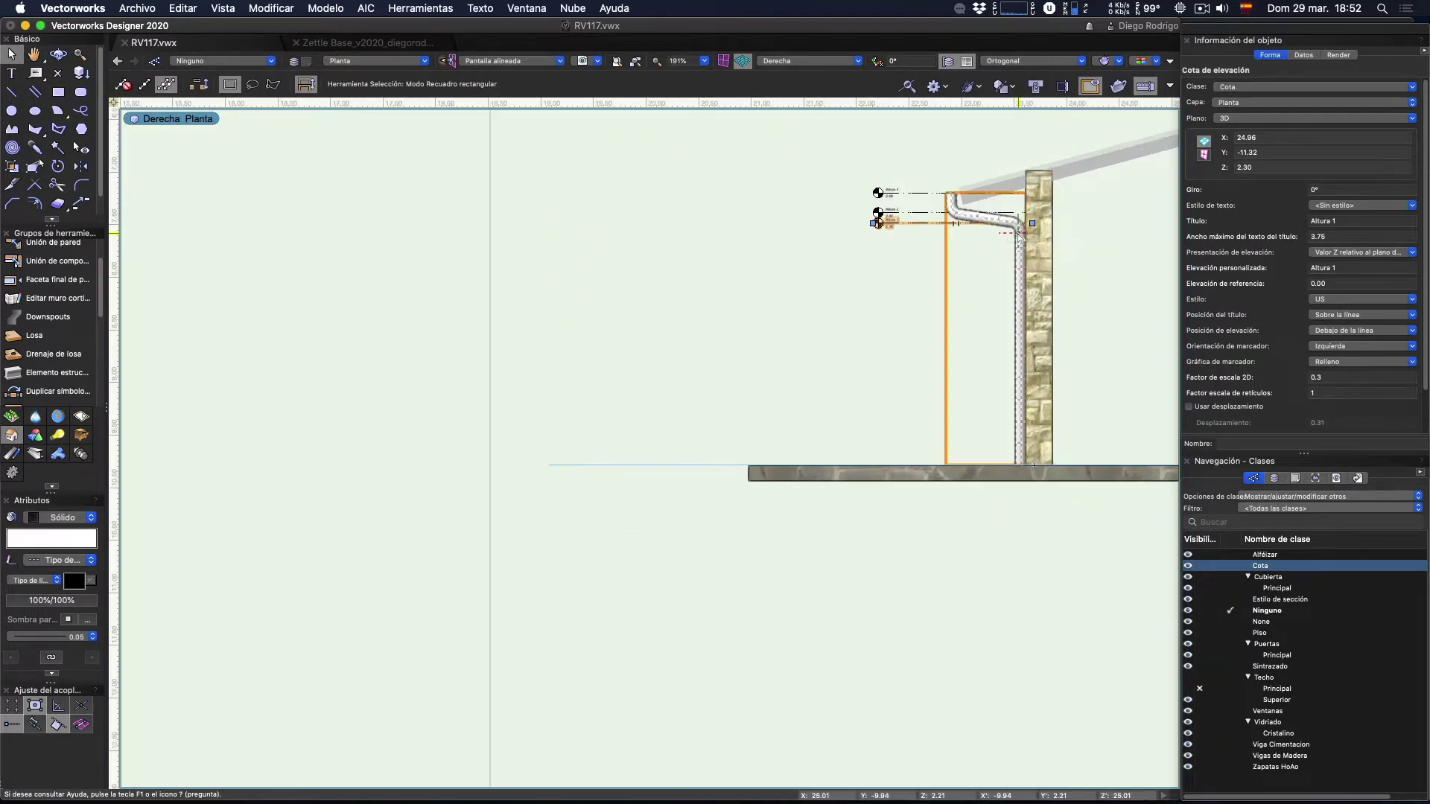
key(2)
click(1017, 530)
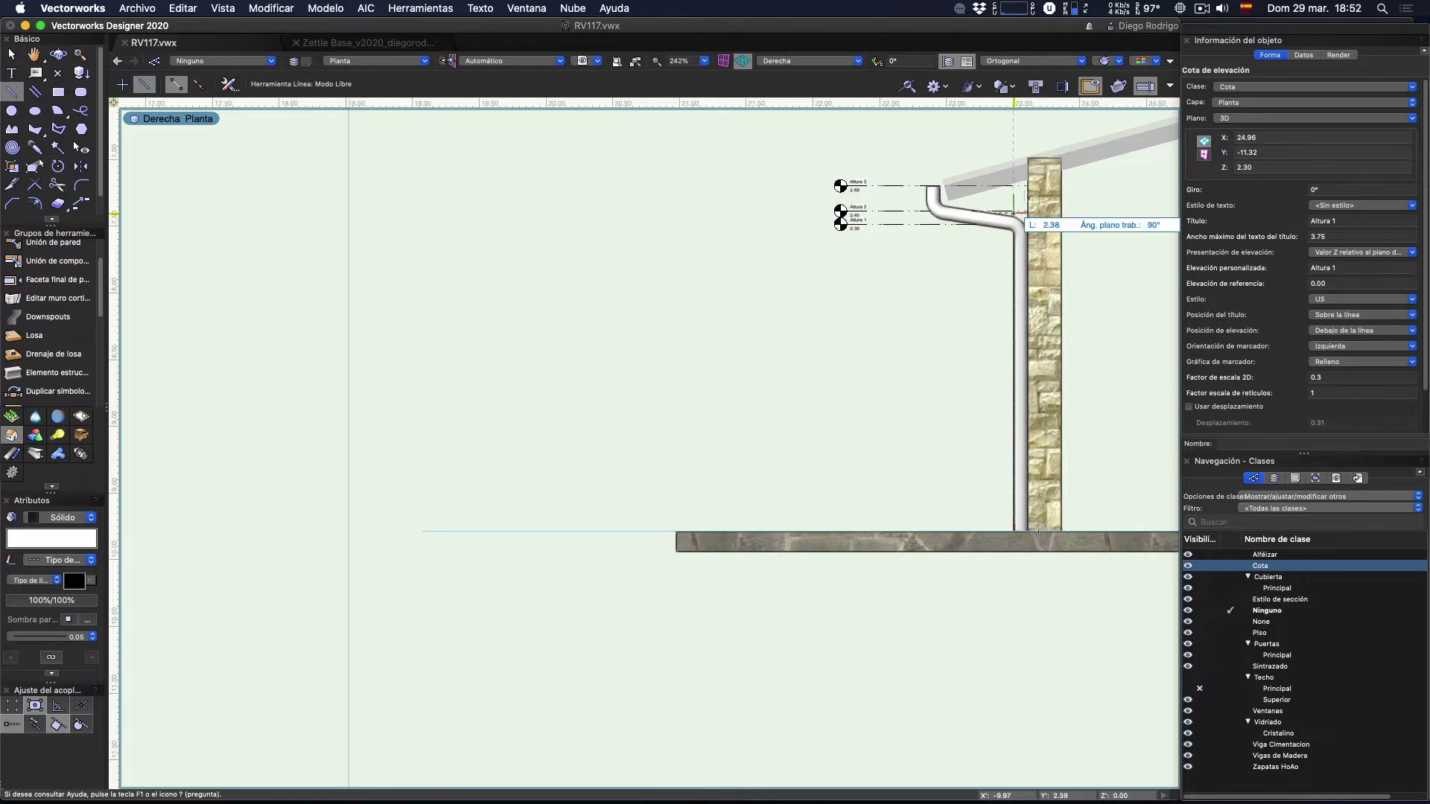
scroll(1019, 320, up, 2)
scroll(1019, 227, up, 2)
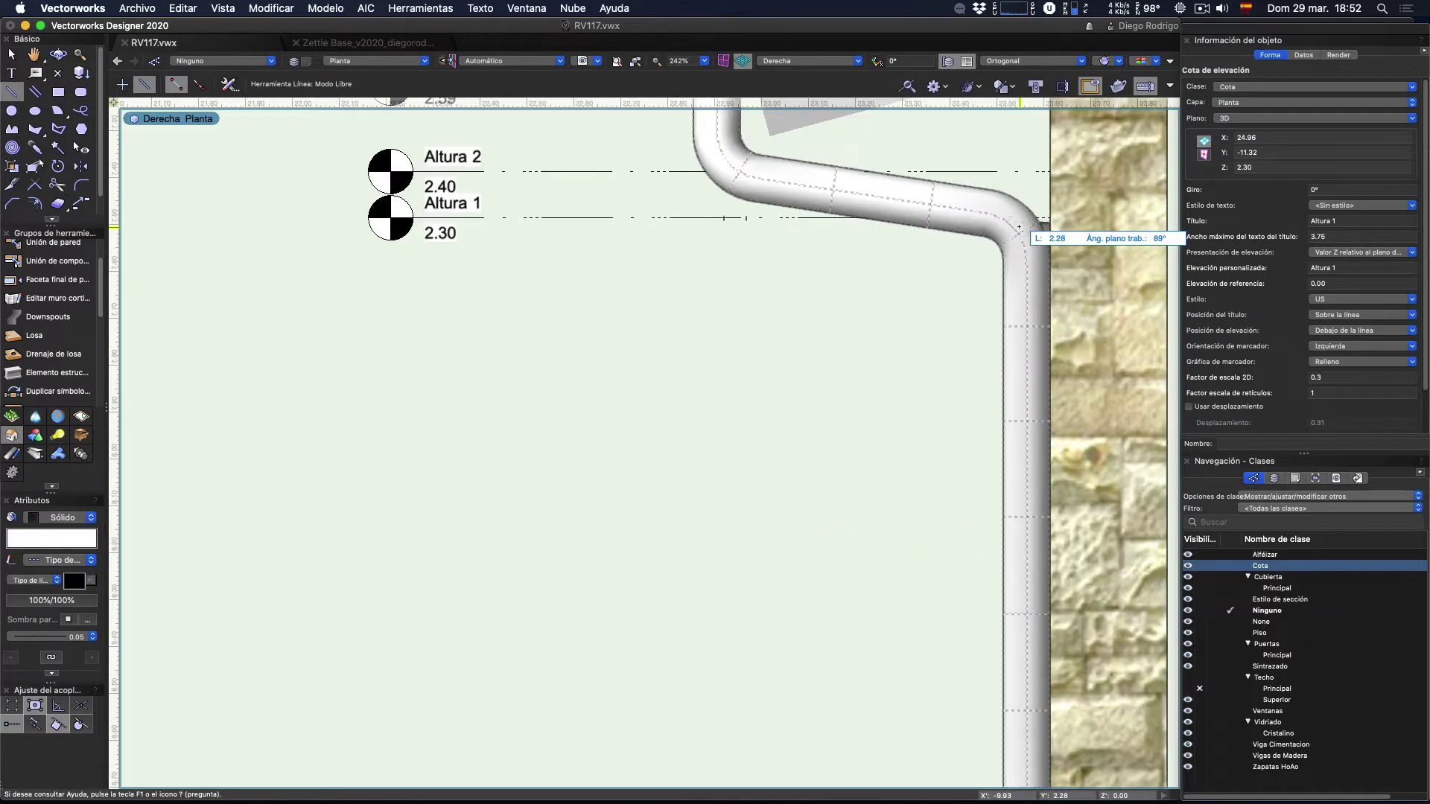
scroll(881, 176, up, 2)
middle_drag(827, 246, 862, 440)
key(x)
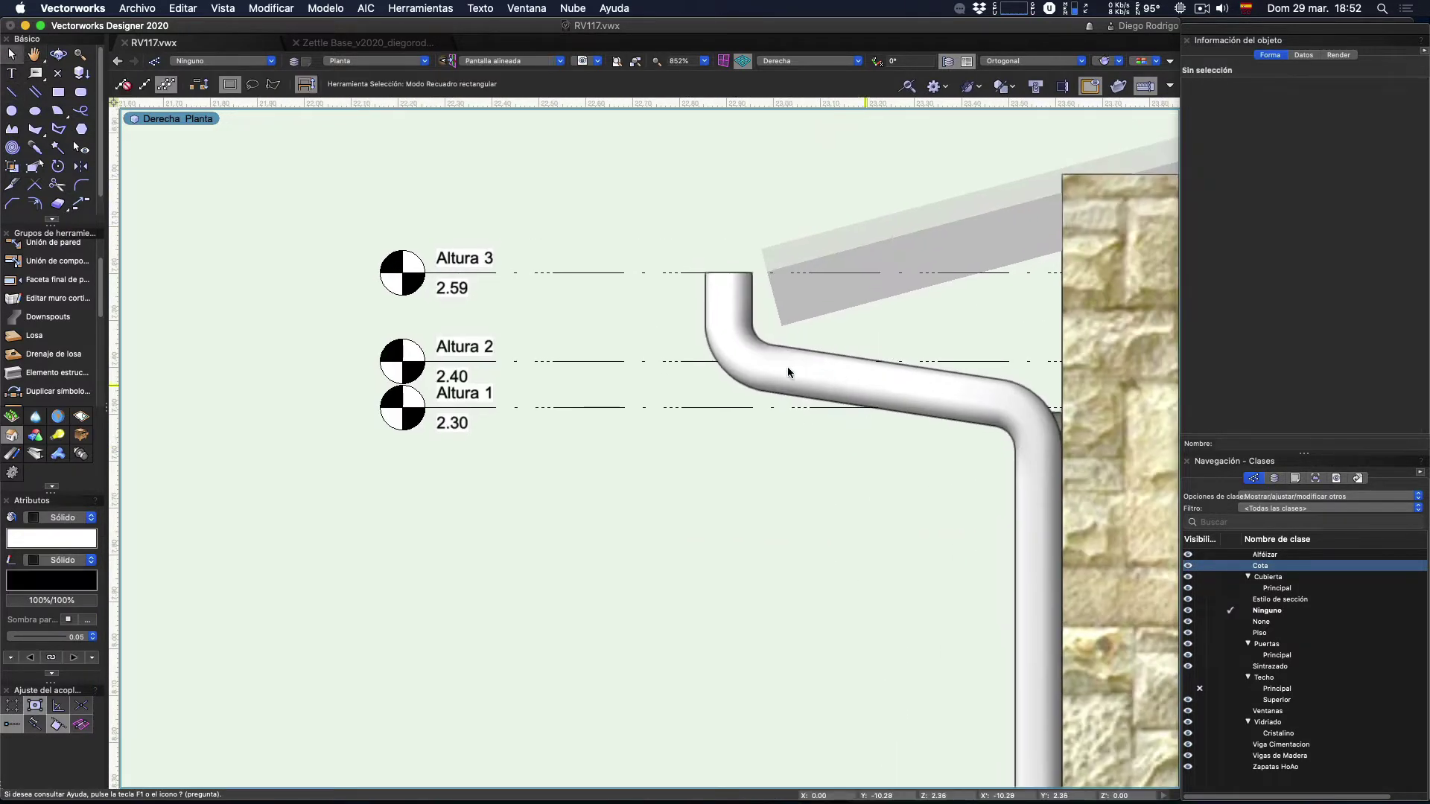
click(482, 356)
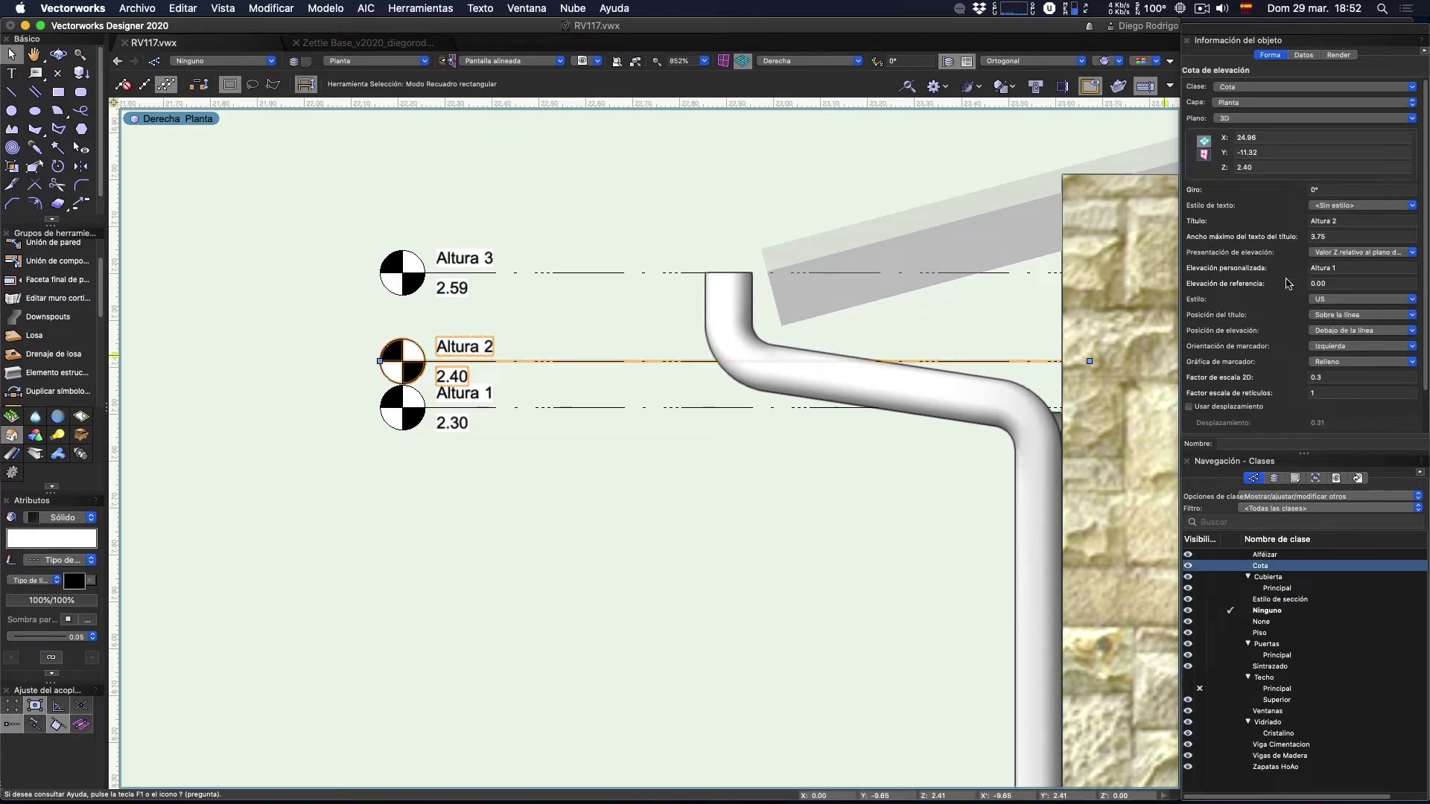
Step: Compare the downspout's height values with the Altura 3 marker
click(837, 366)
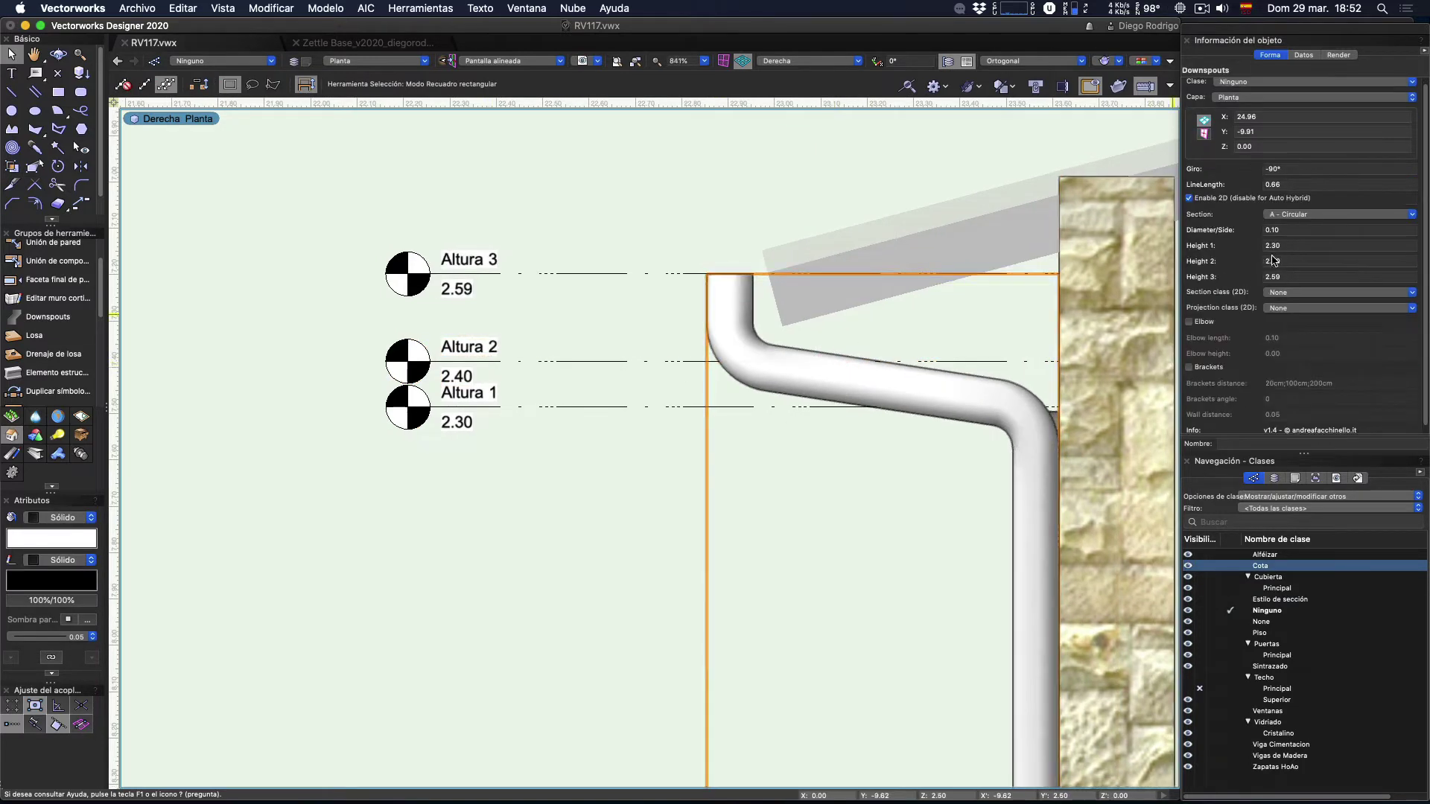
click(1296, 260)
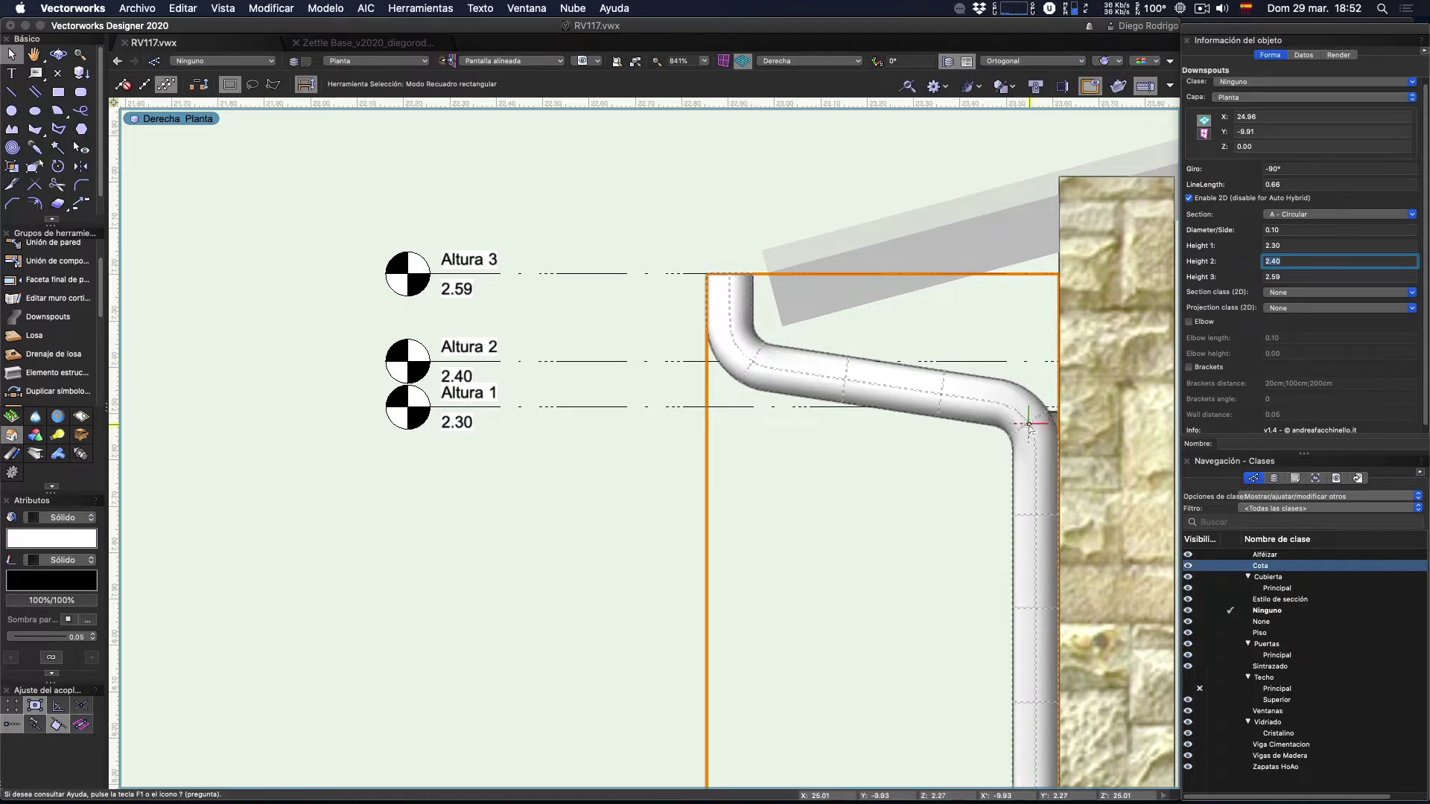
scroll(745, 362, down, 1)
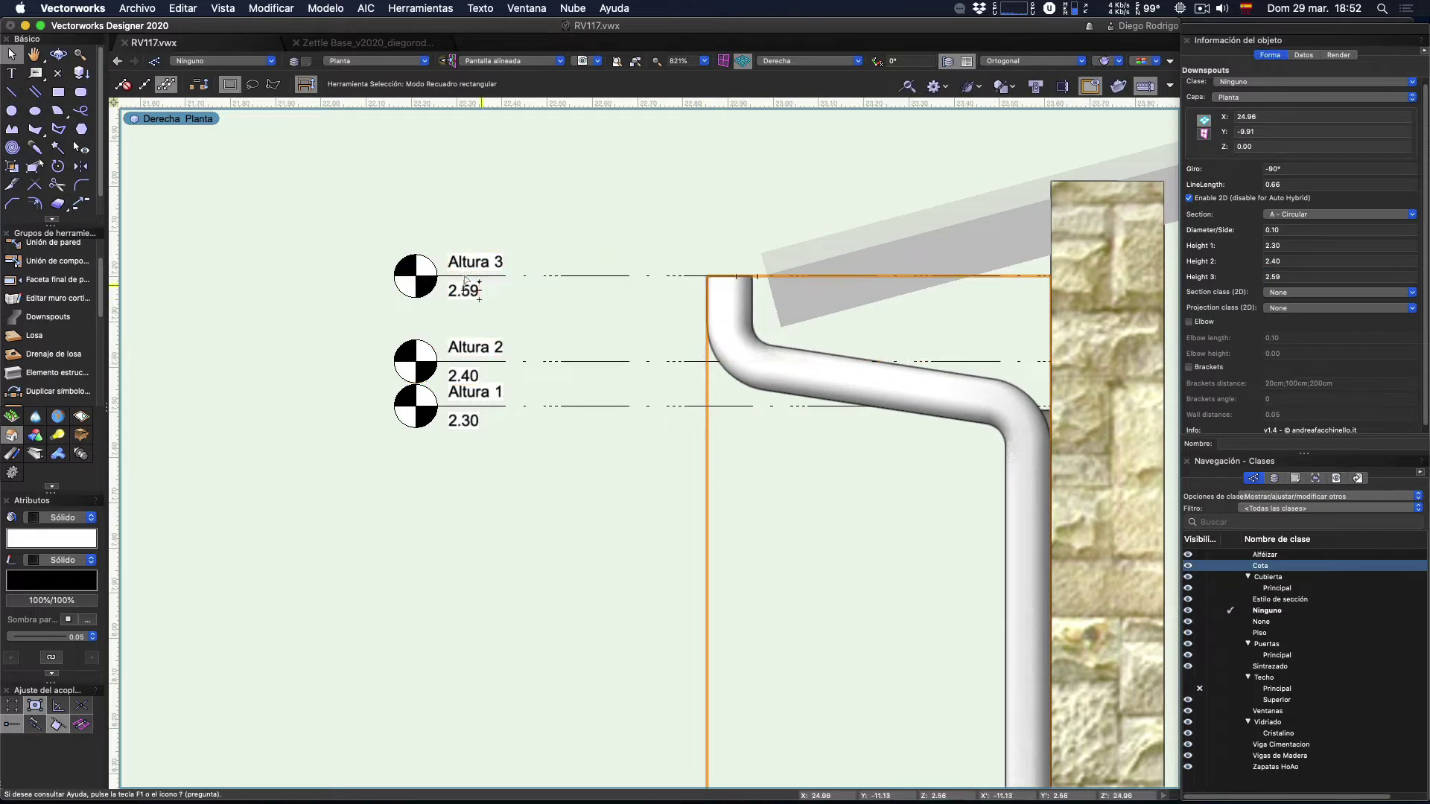
click(465, 281)
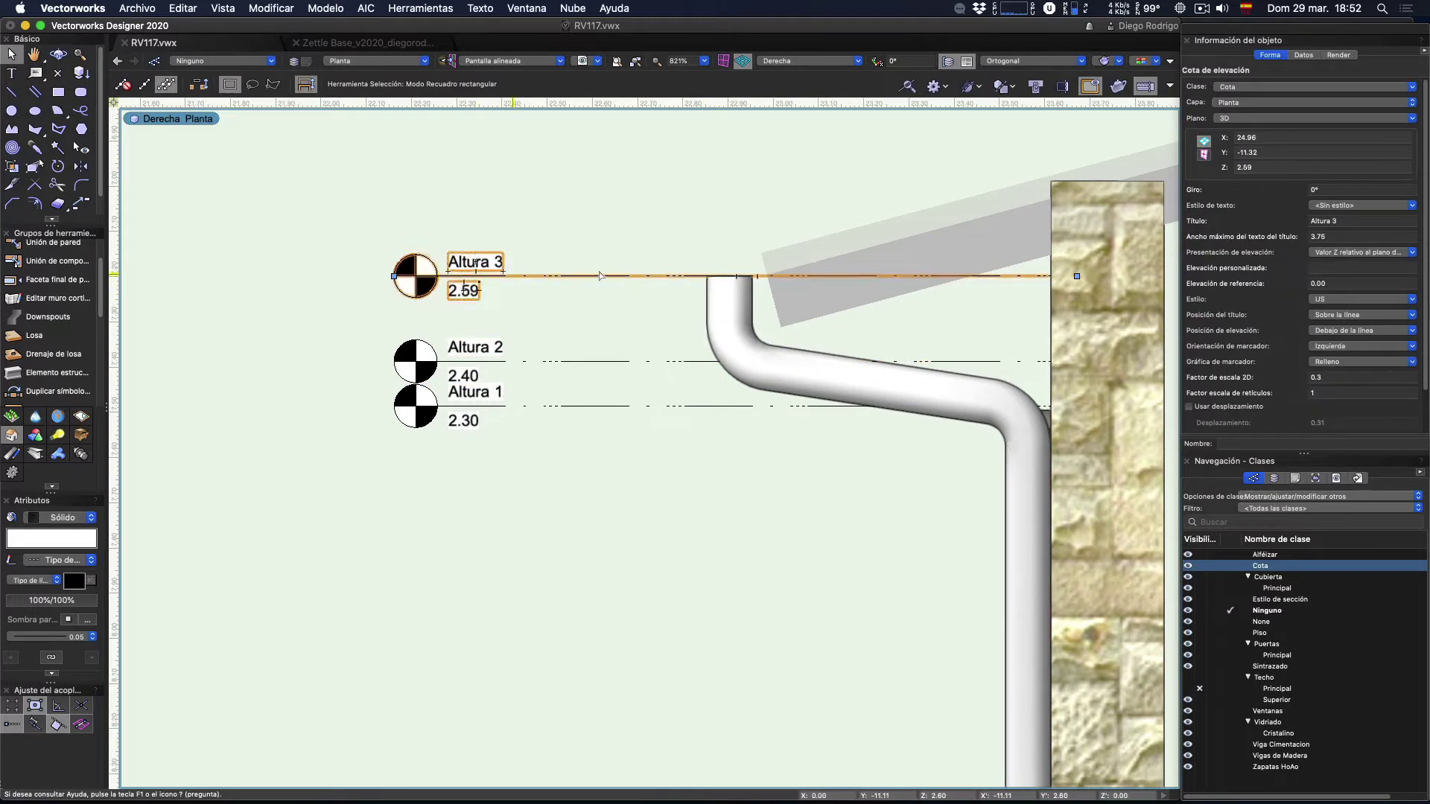
click(885, 364)
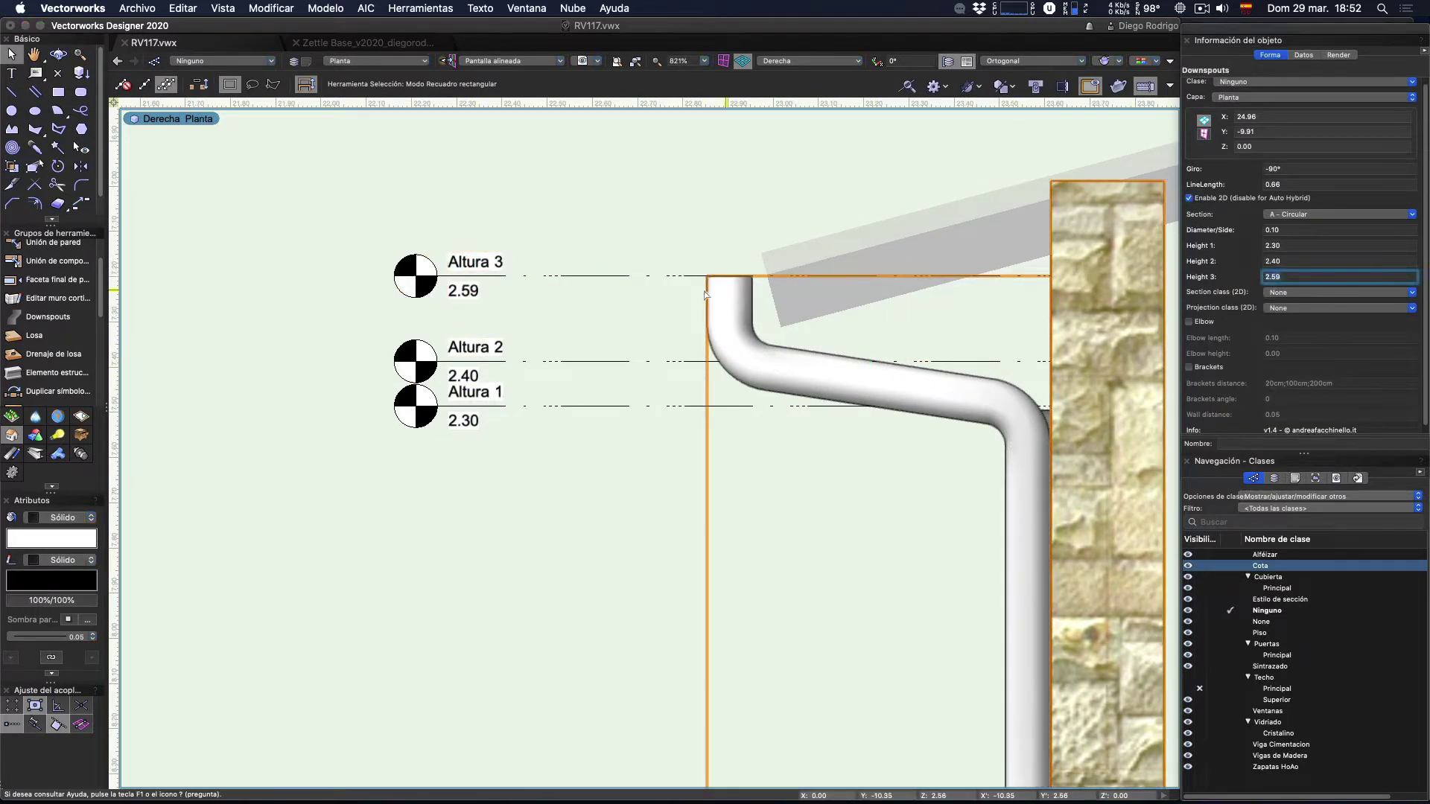
scroll(777, 378, down, 5)
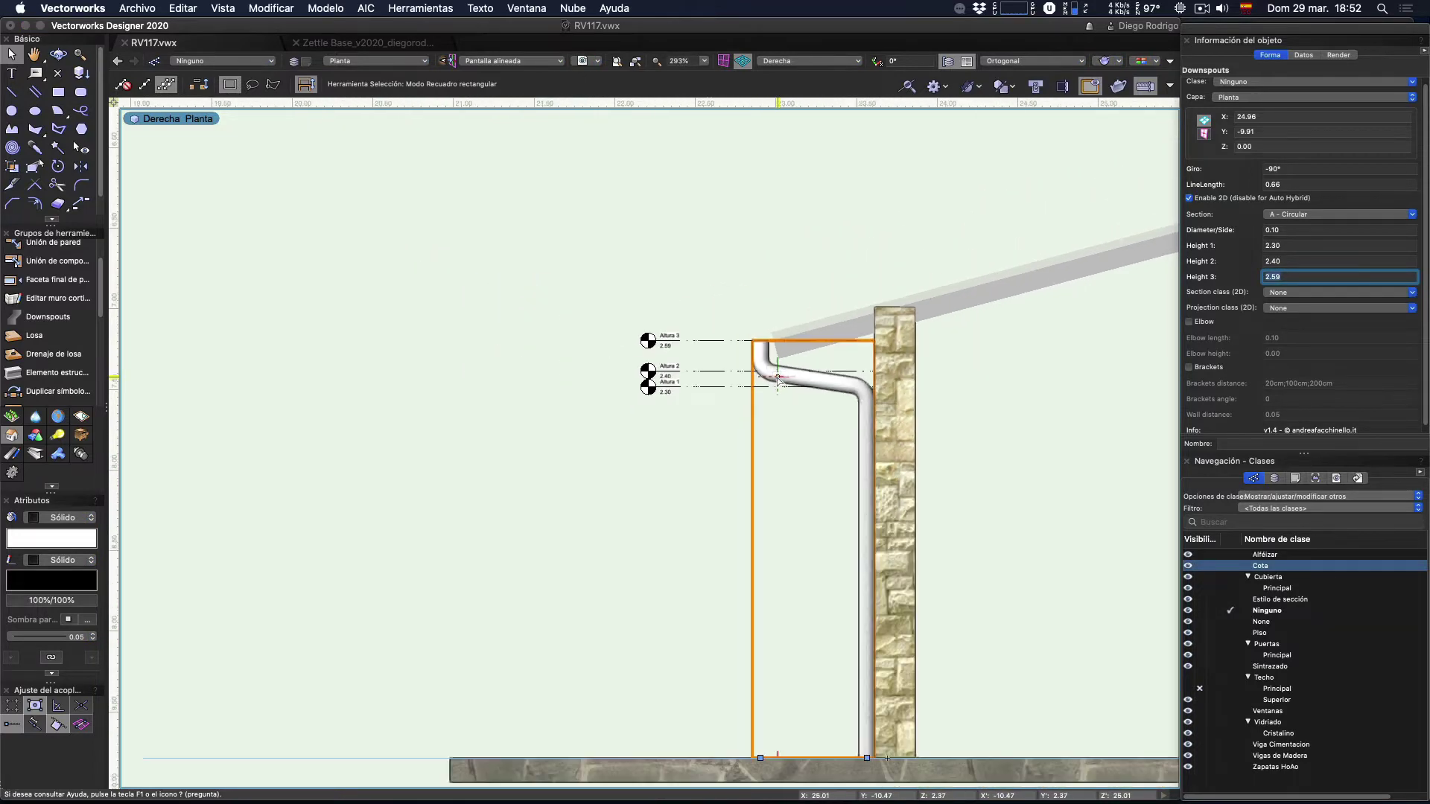
scroll(773, 381, down, 1)
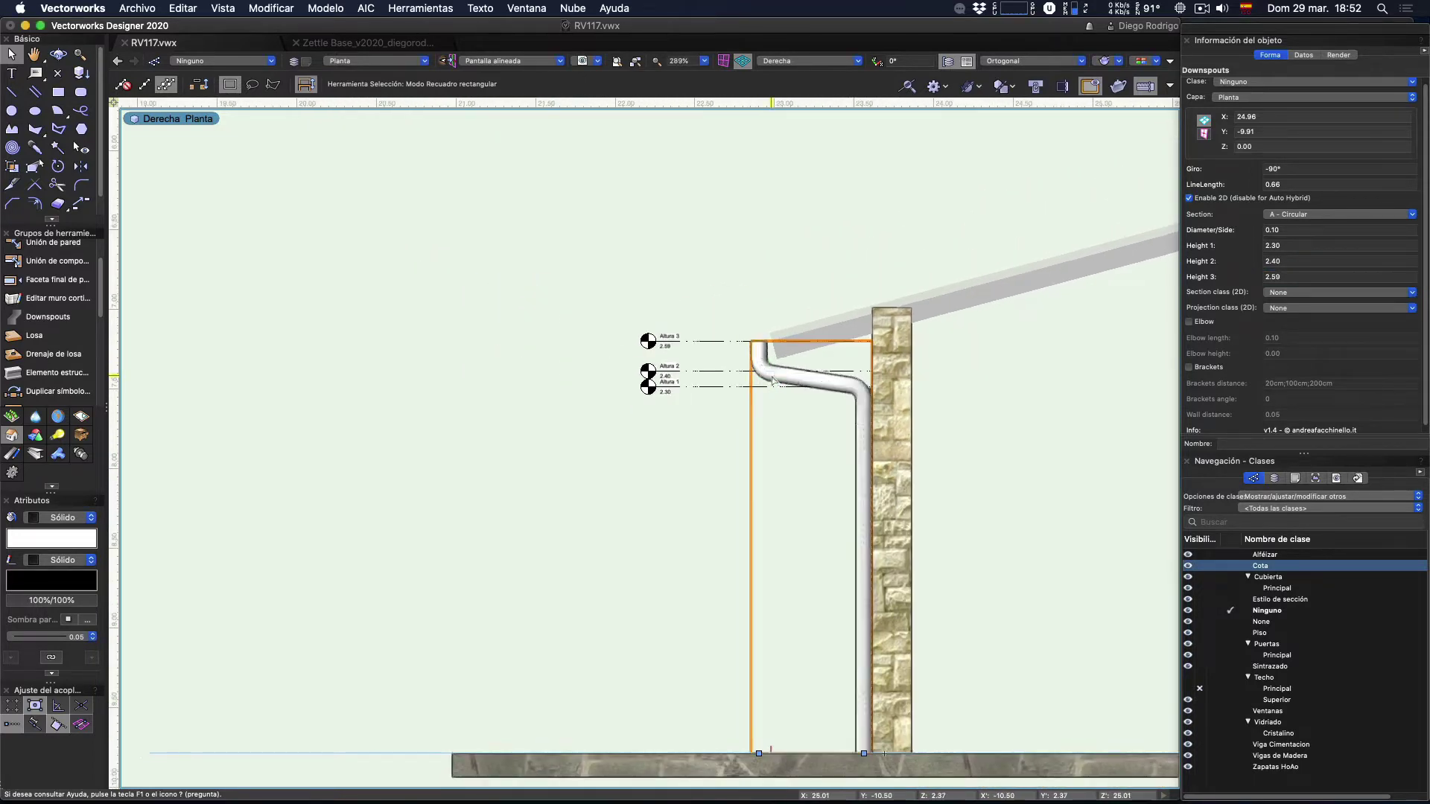
scroll(773, 381, up, 5)
Step: Set the downspout's Height 3 to 2.50, Height 2 to 2.35 and Height 1 to 2.20
click(789, 402)
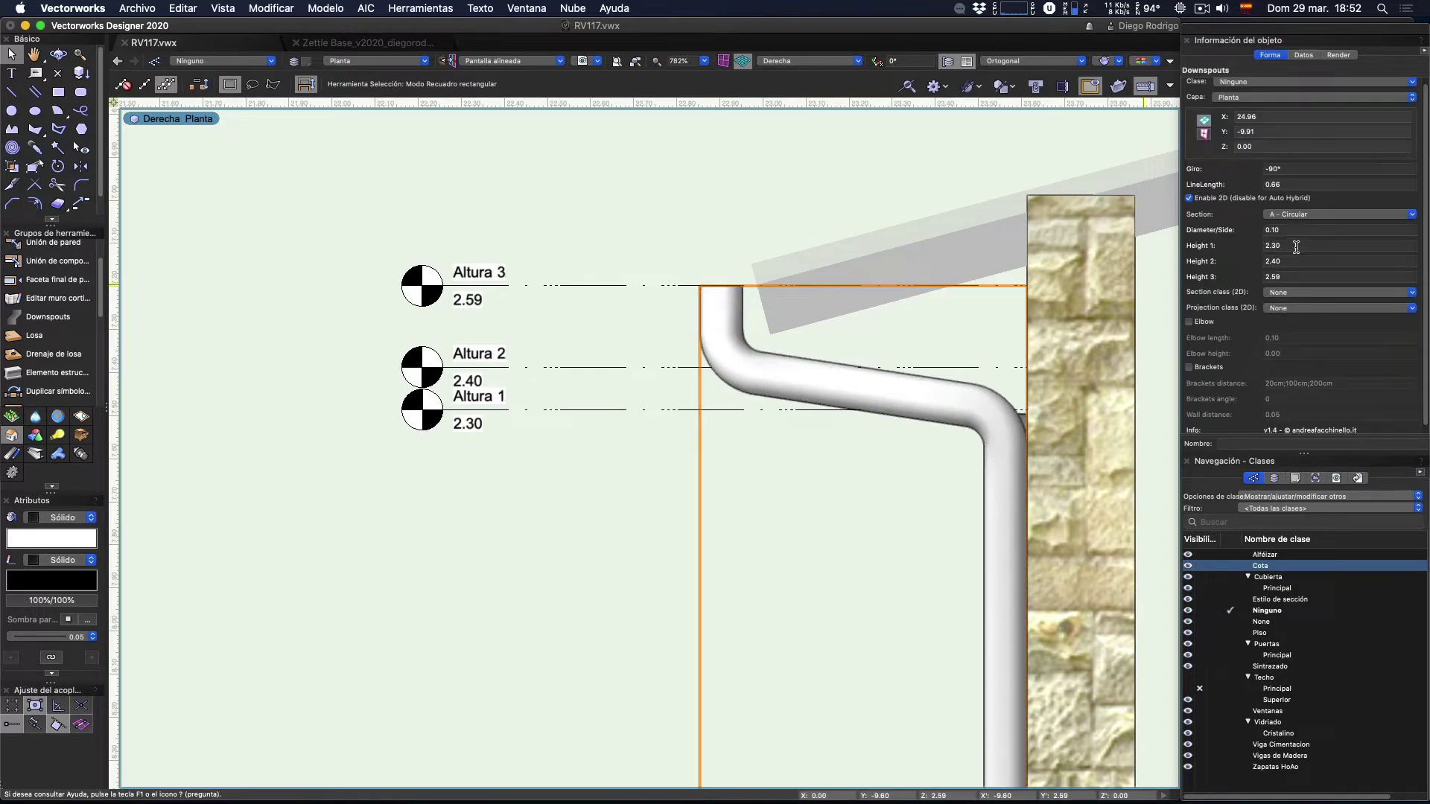
click(1315, 277)
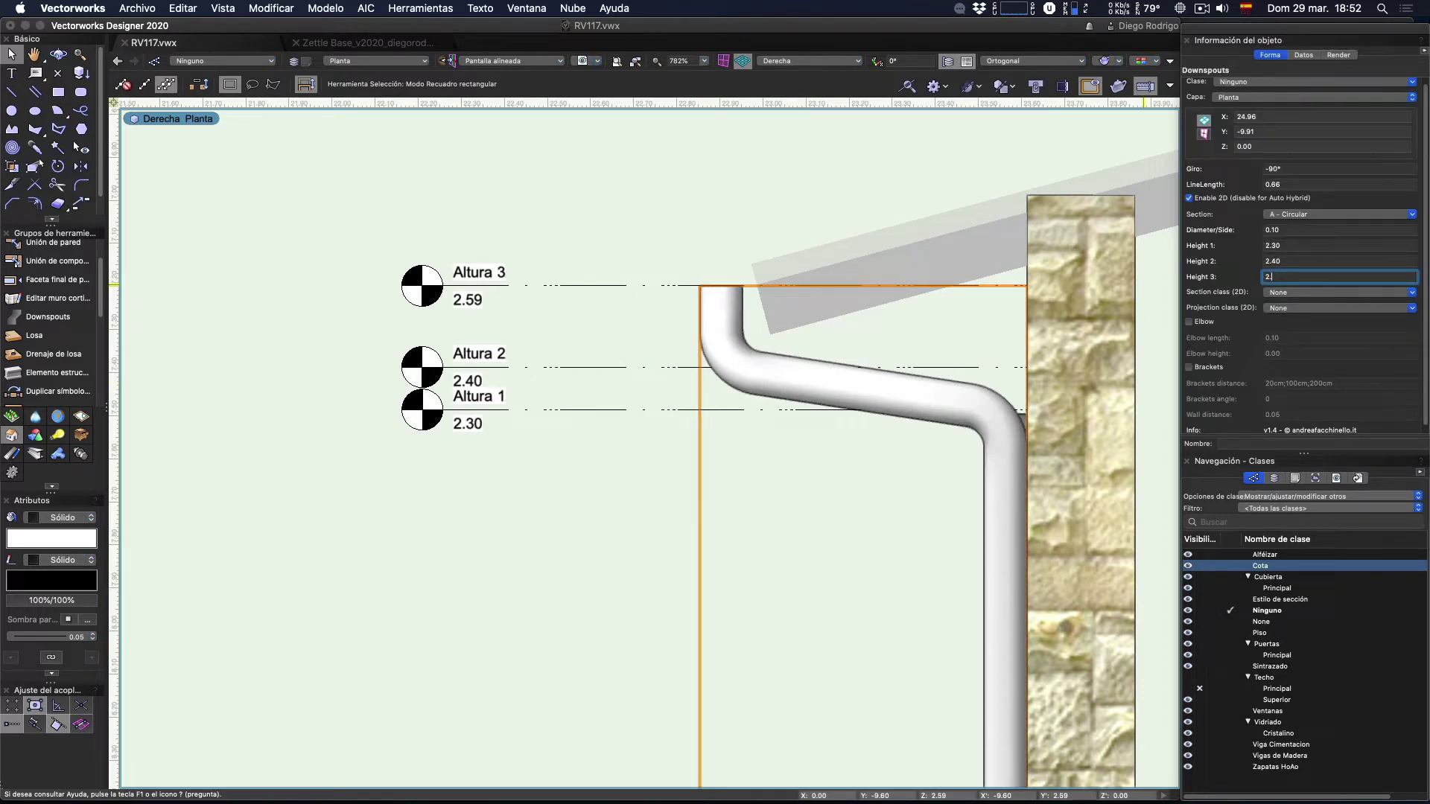
text(5)
key(Return)
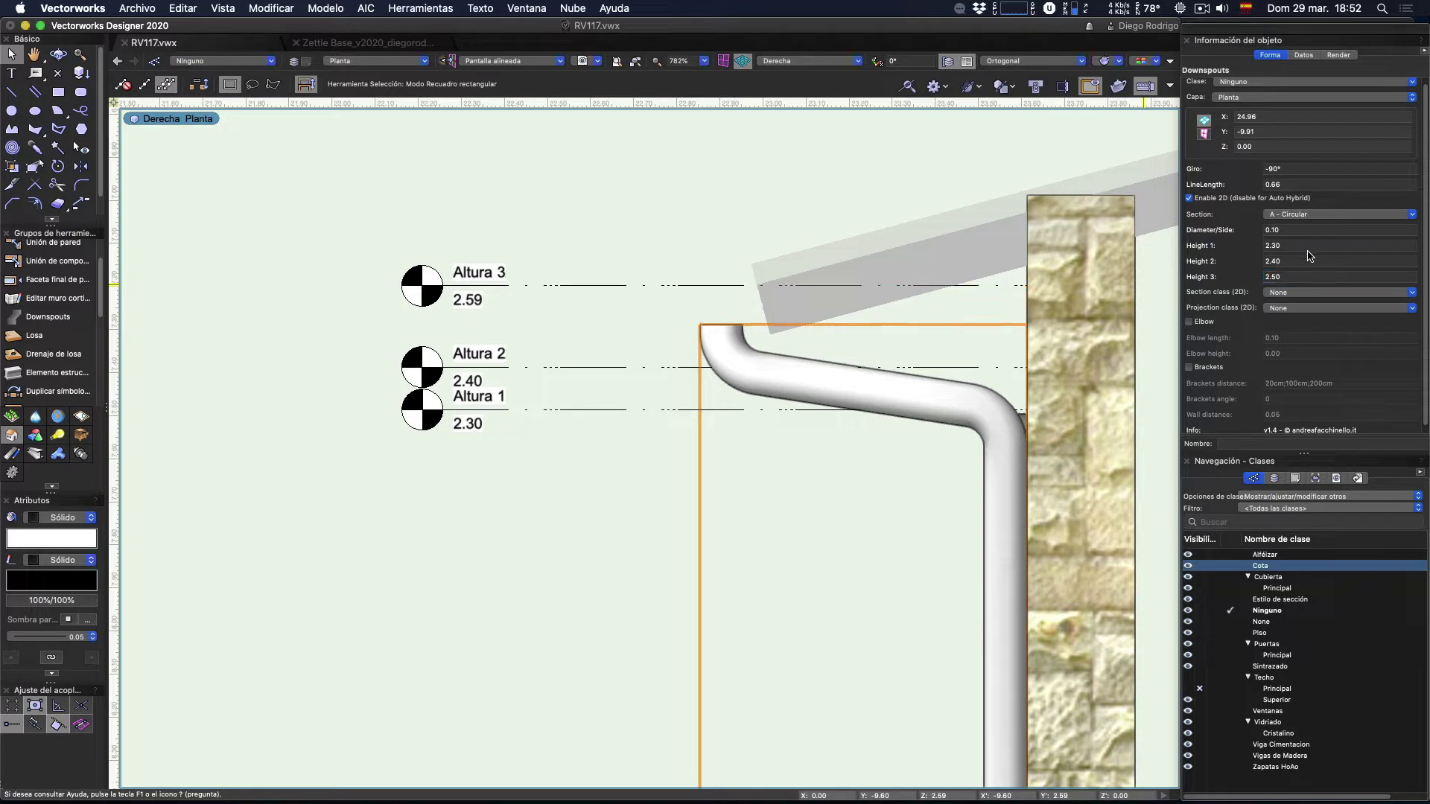
click(1297, 260)
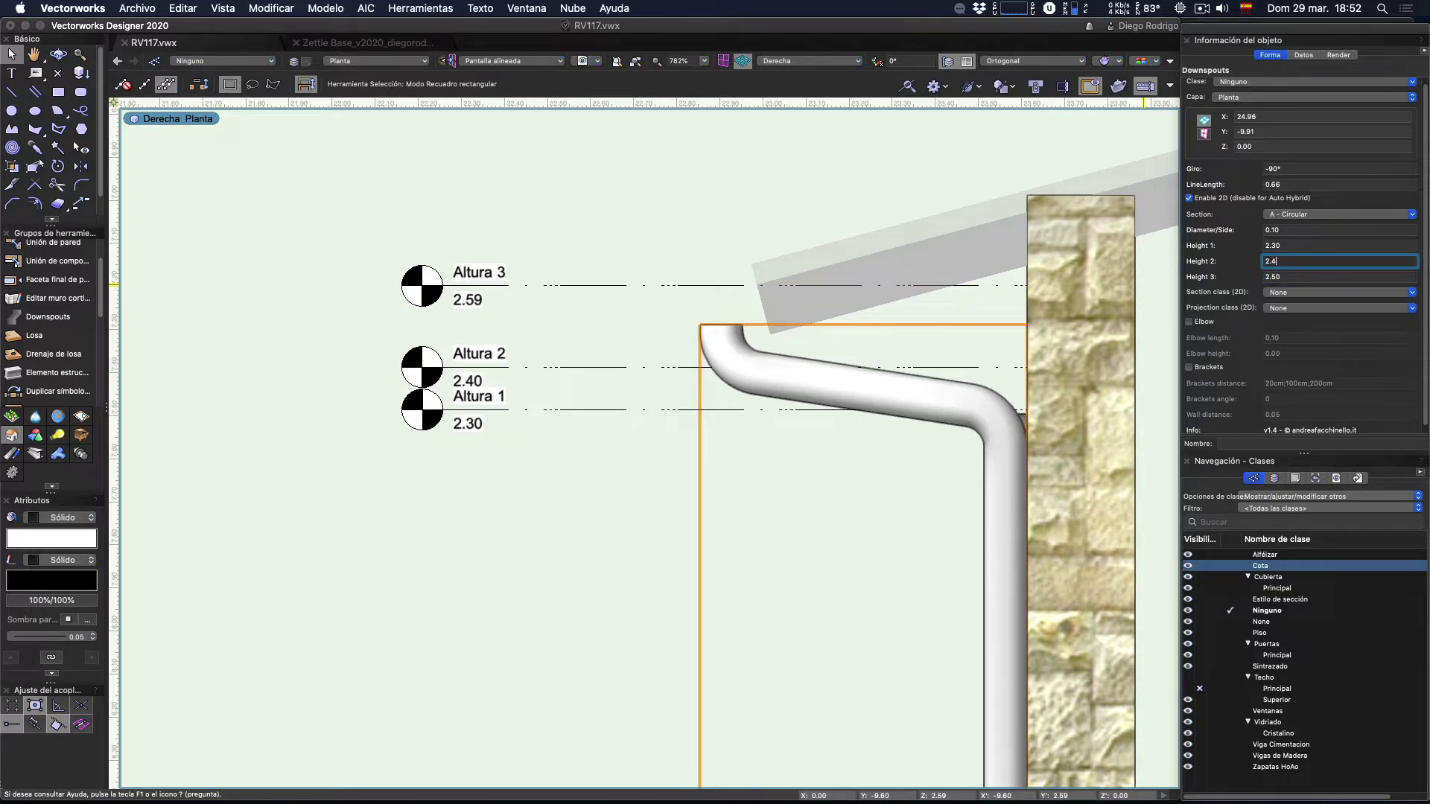
text(2.35)
key(Return)
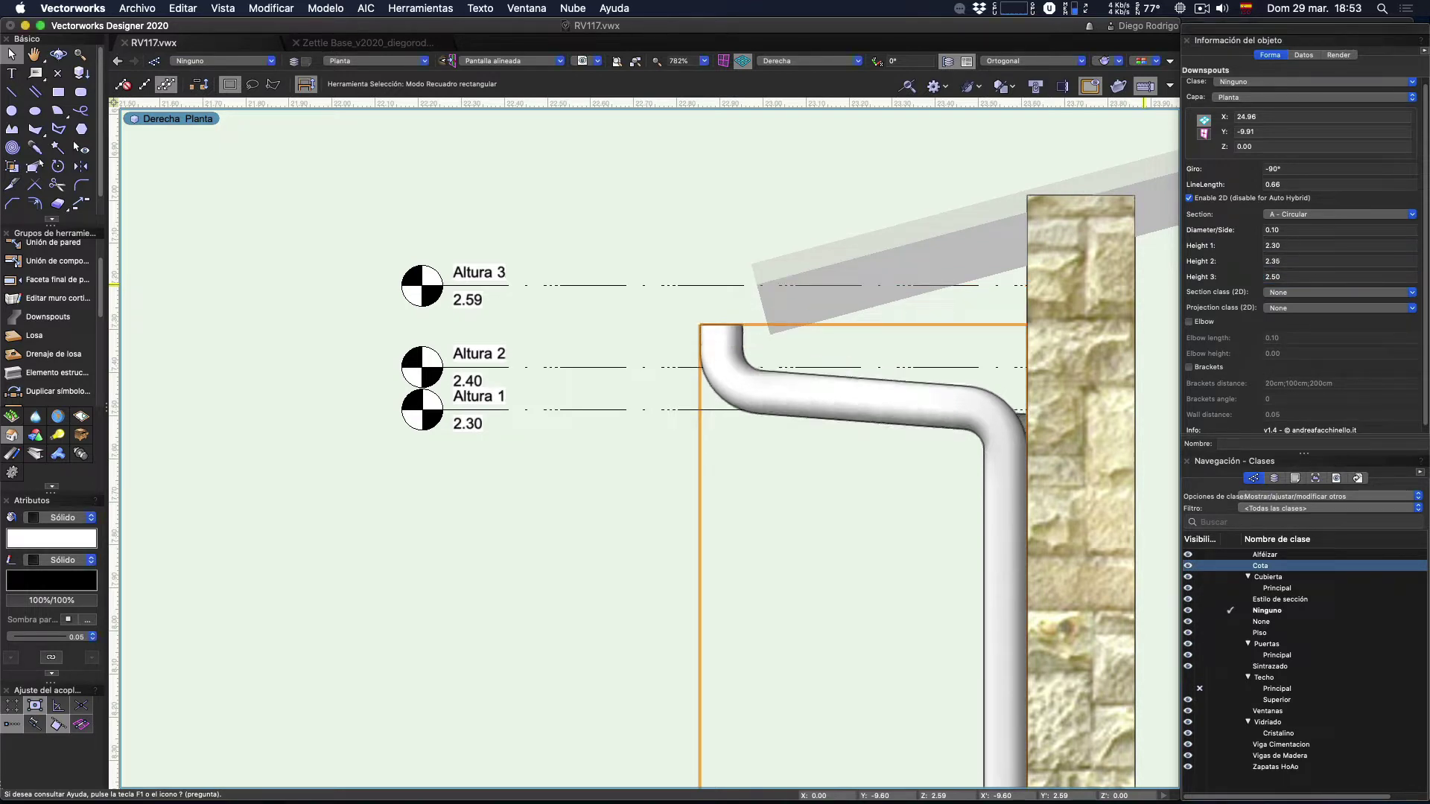
click(1288, 245)
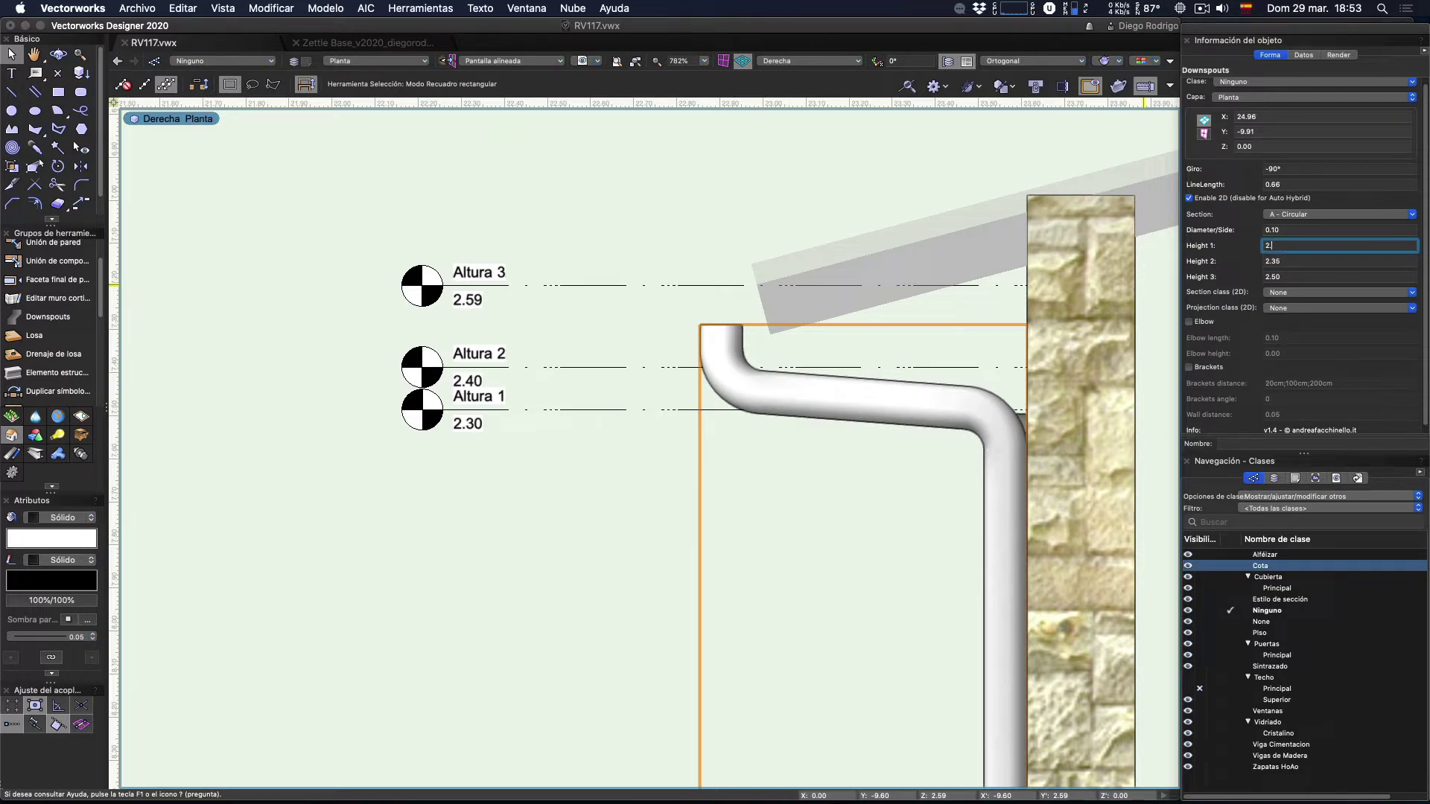
key(Return)
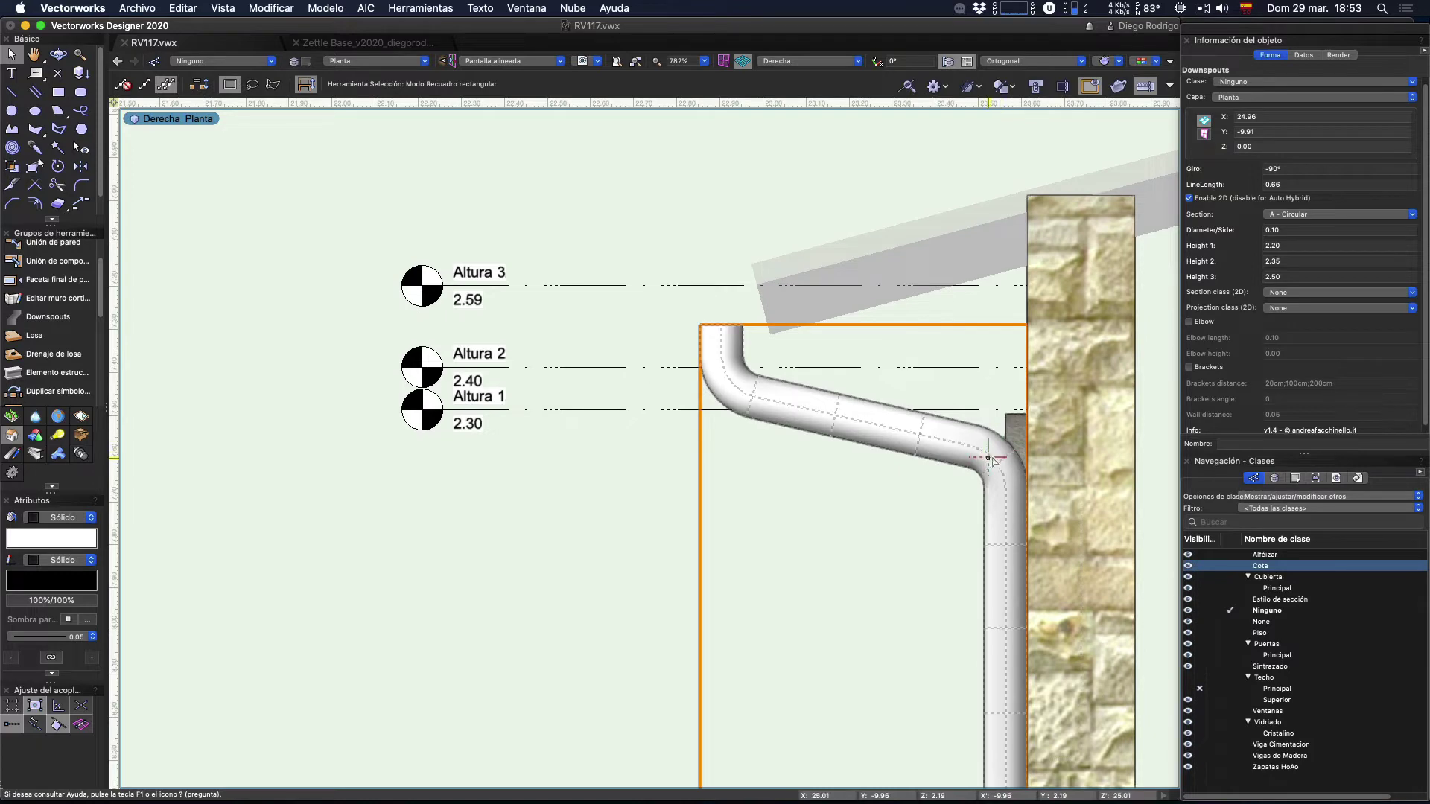
scroll(1238, 315, down, 1)
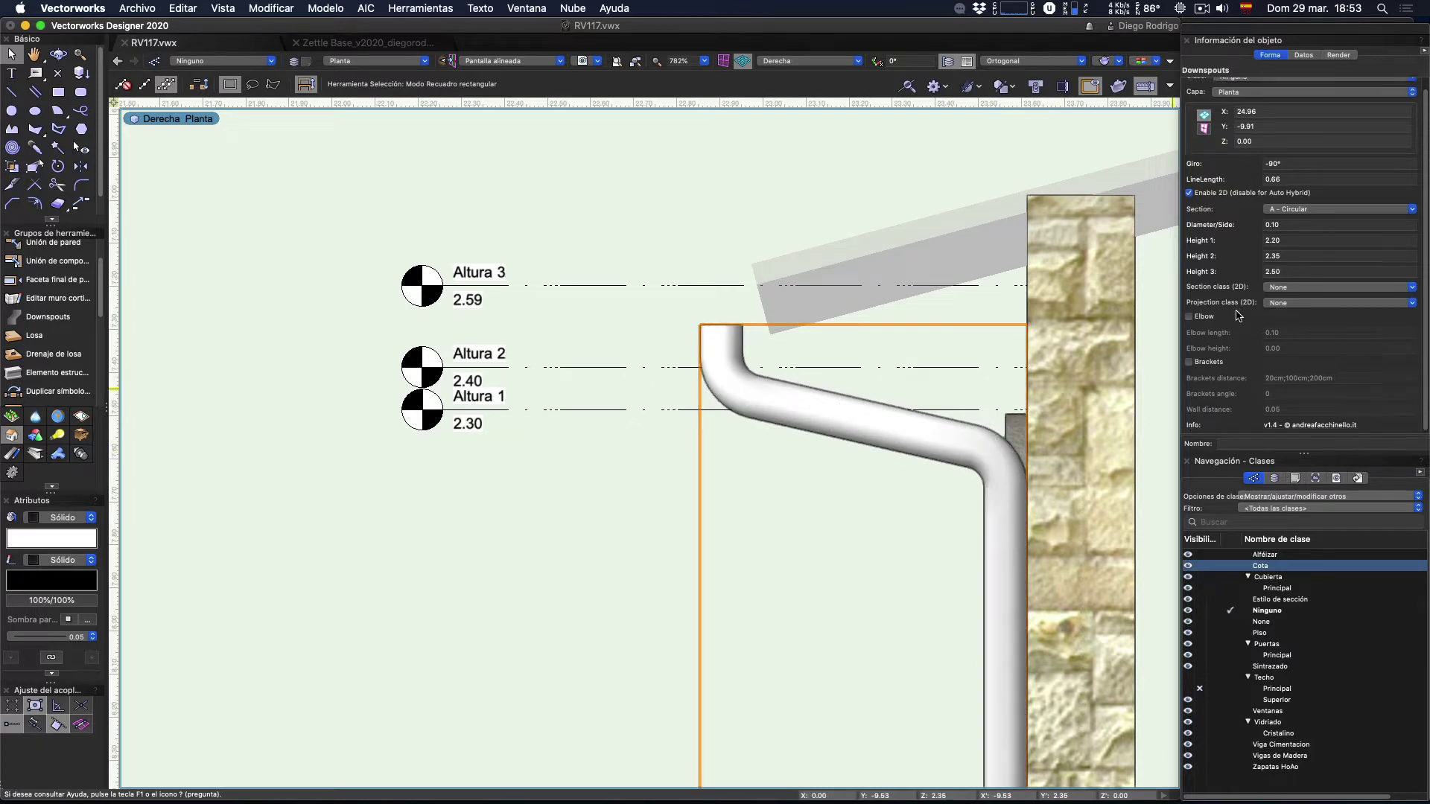
scroll(820, 447, down, 5)
scroll(809, 448, up, 10)
scroll(809, 449, down, 5)
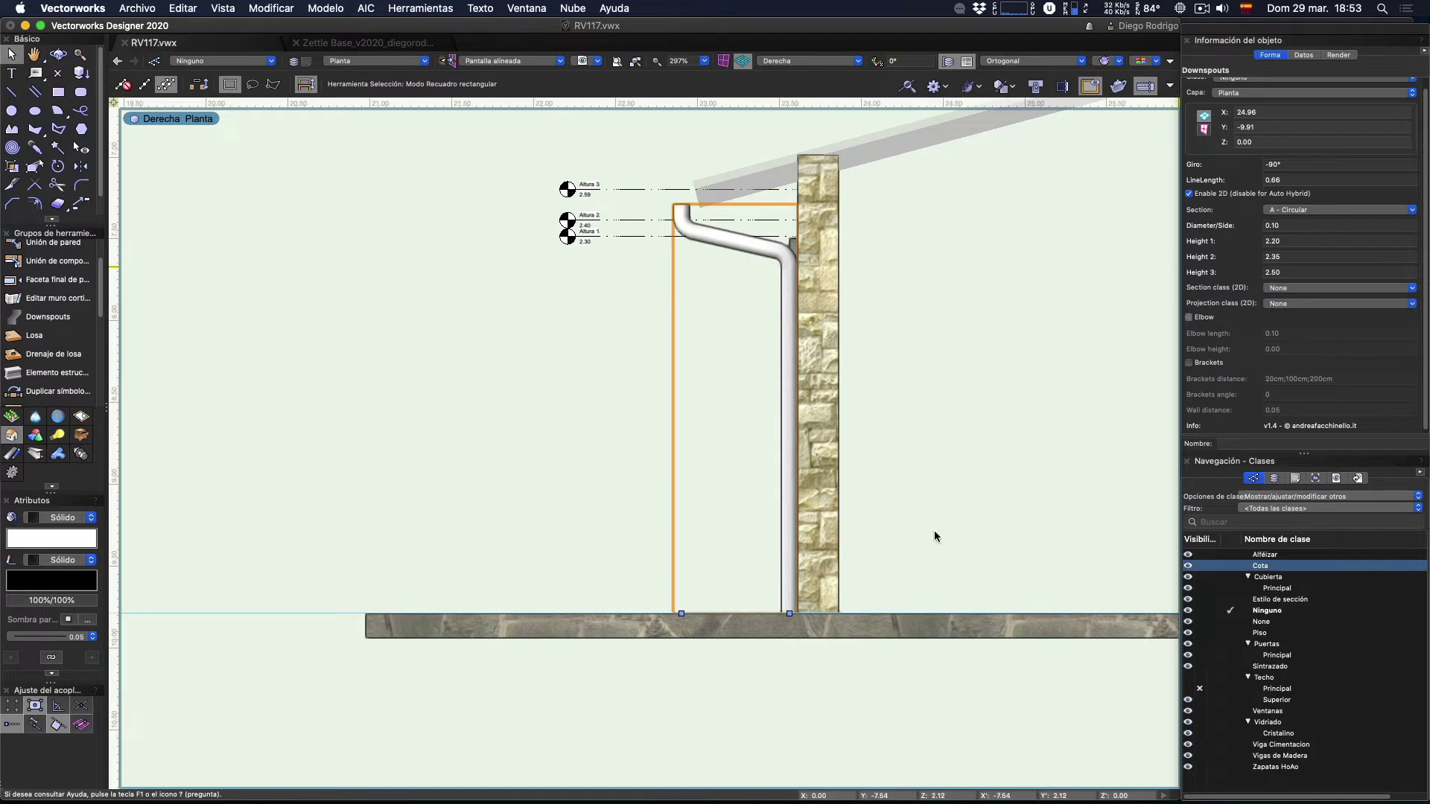
Step: Enable wall brackets on the downspout and begin editing the bracket distance field
scroll(782, 603, up, 2)
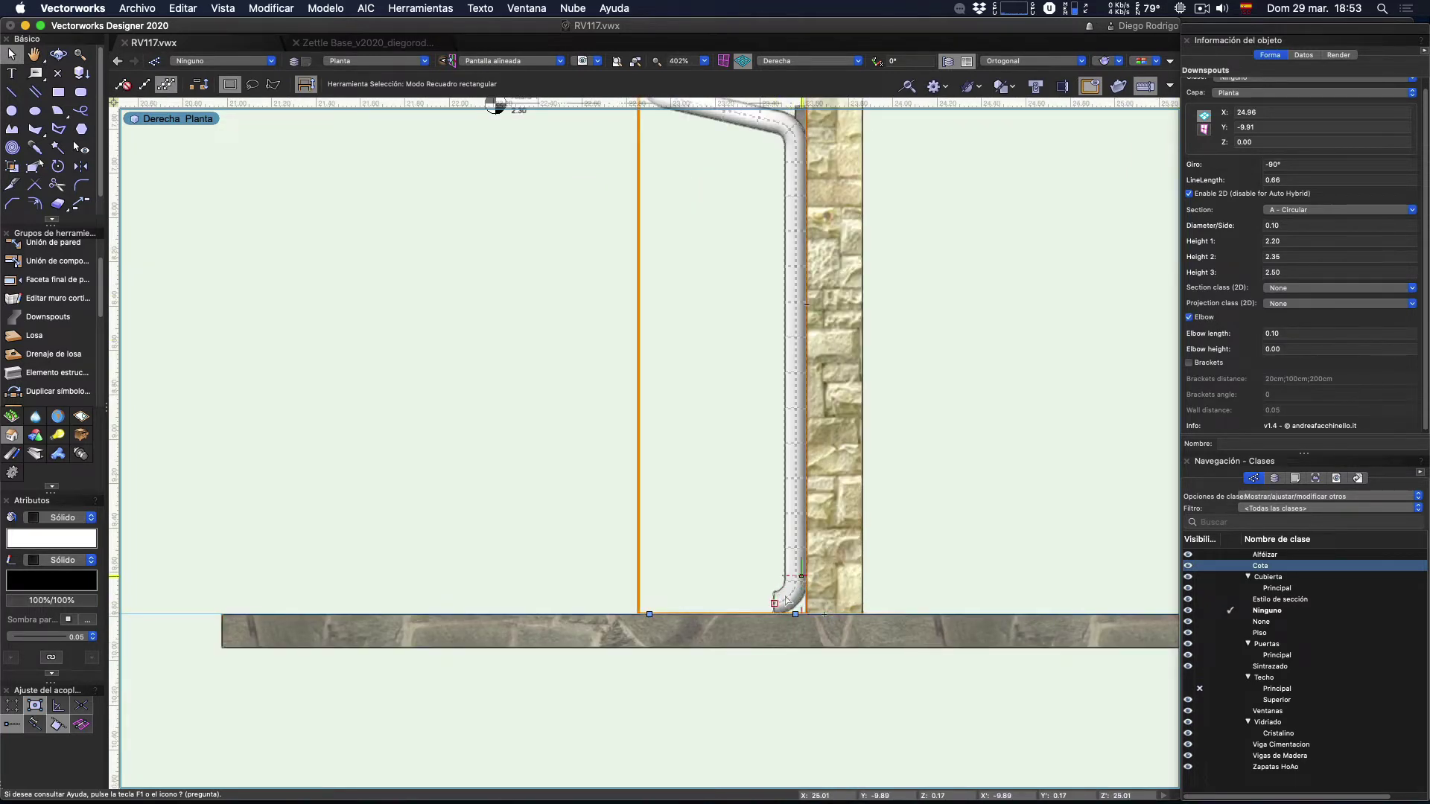
key(space)
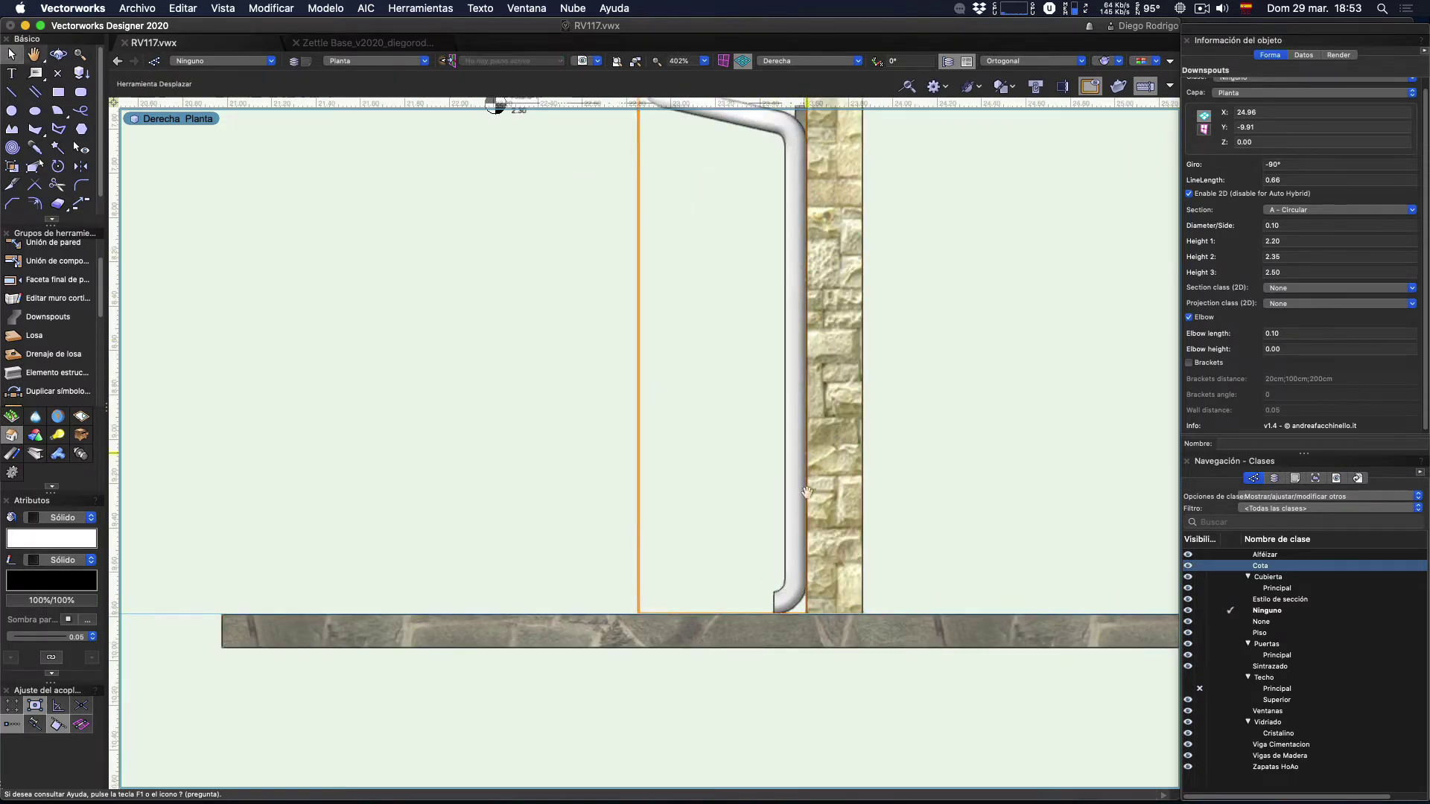
drag(807, 493, 808, 544)
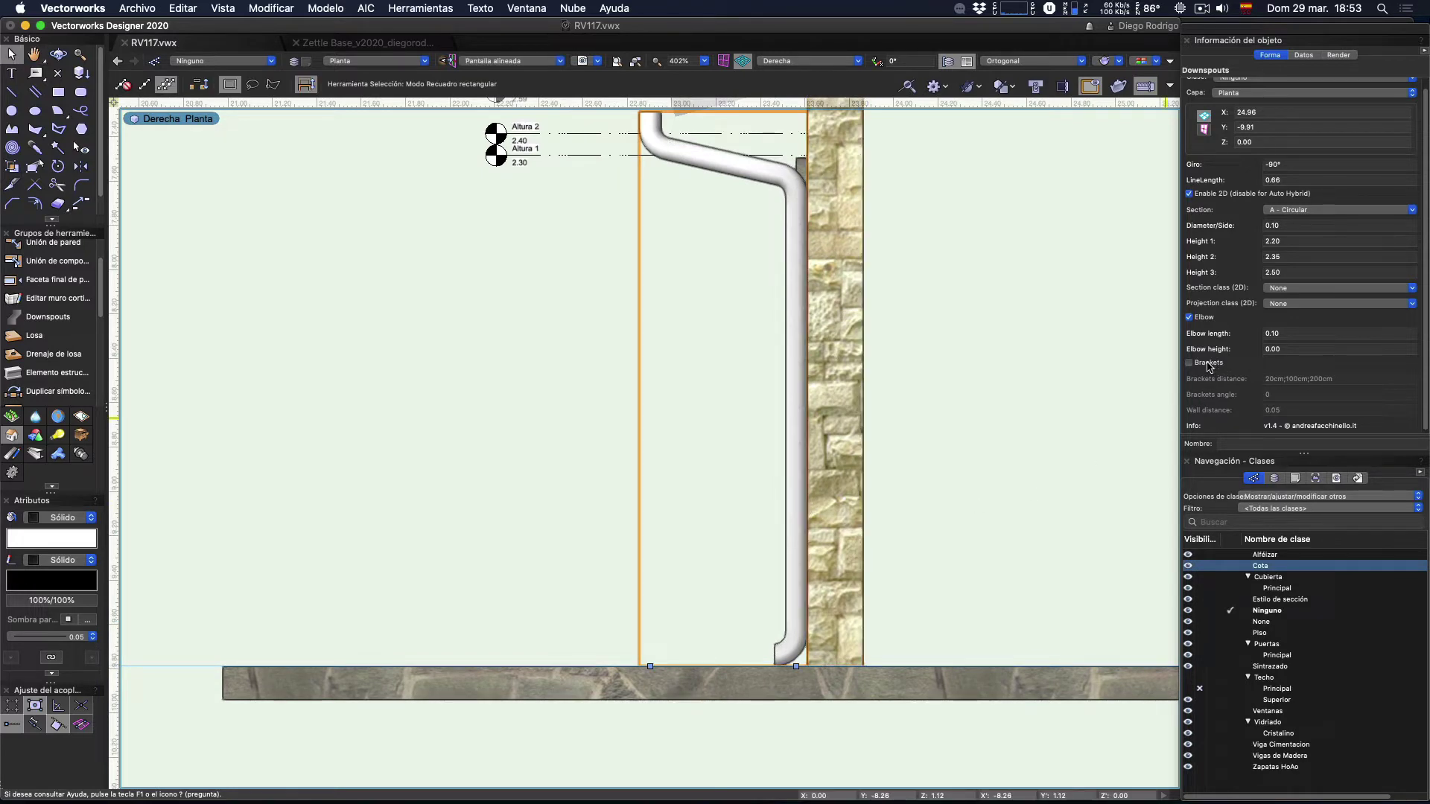
click(1206, 363)
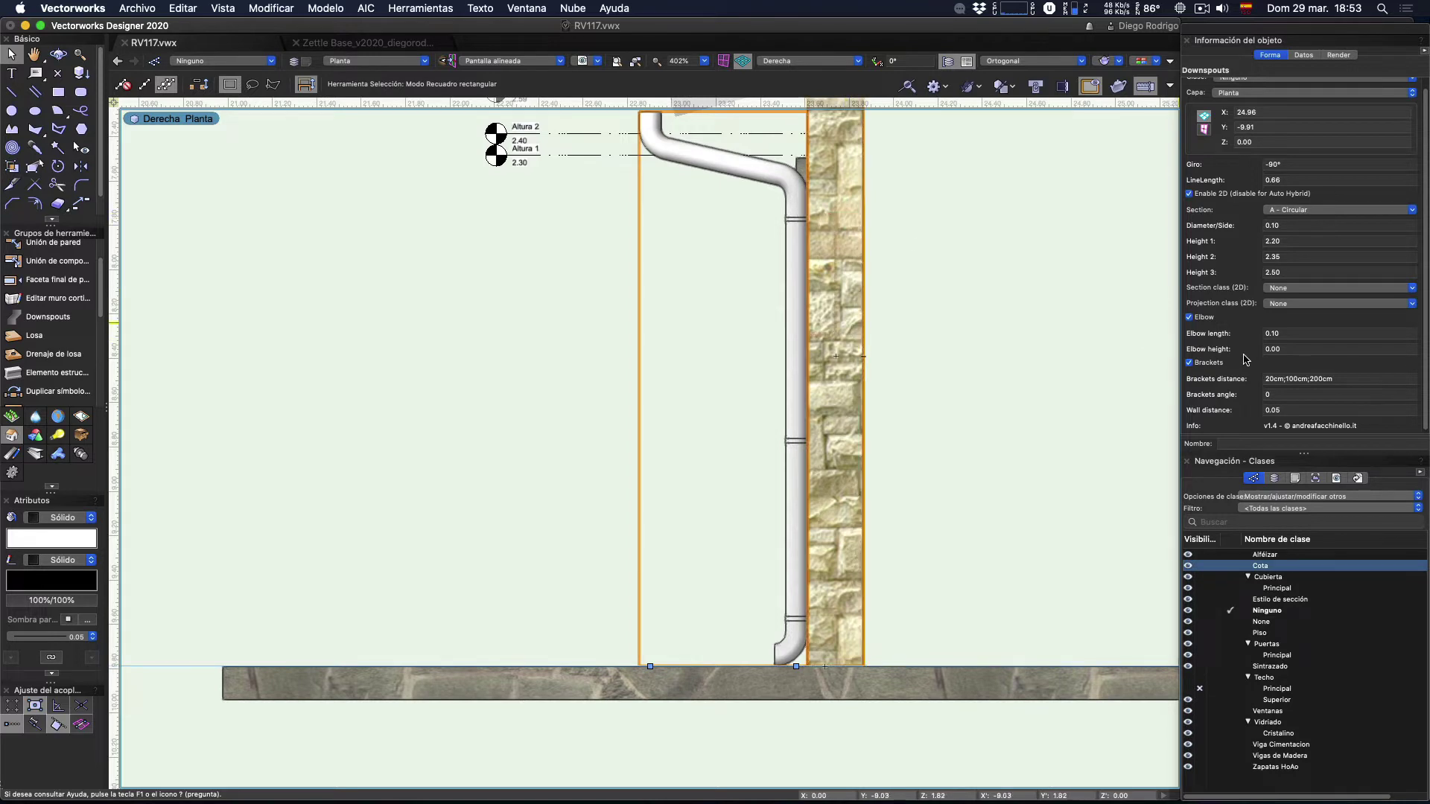
click(1275, 379)
text(5)
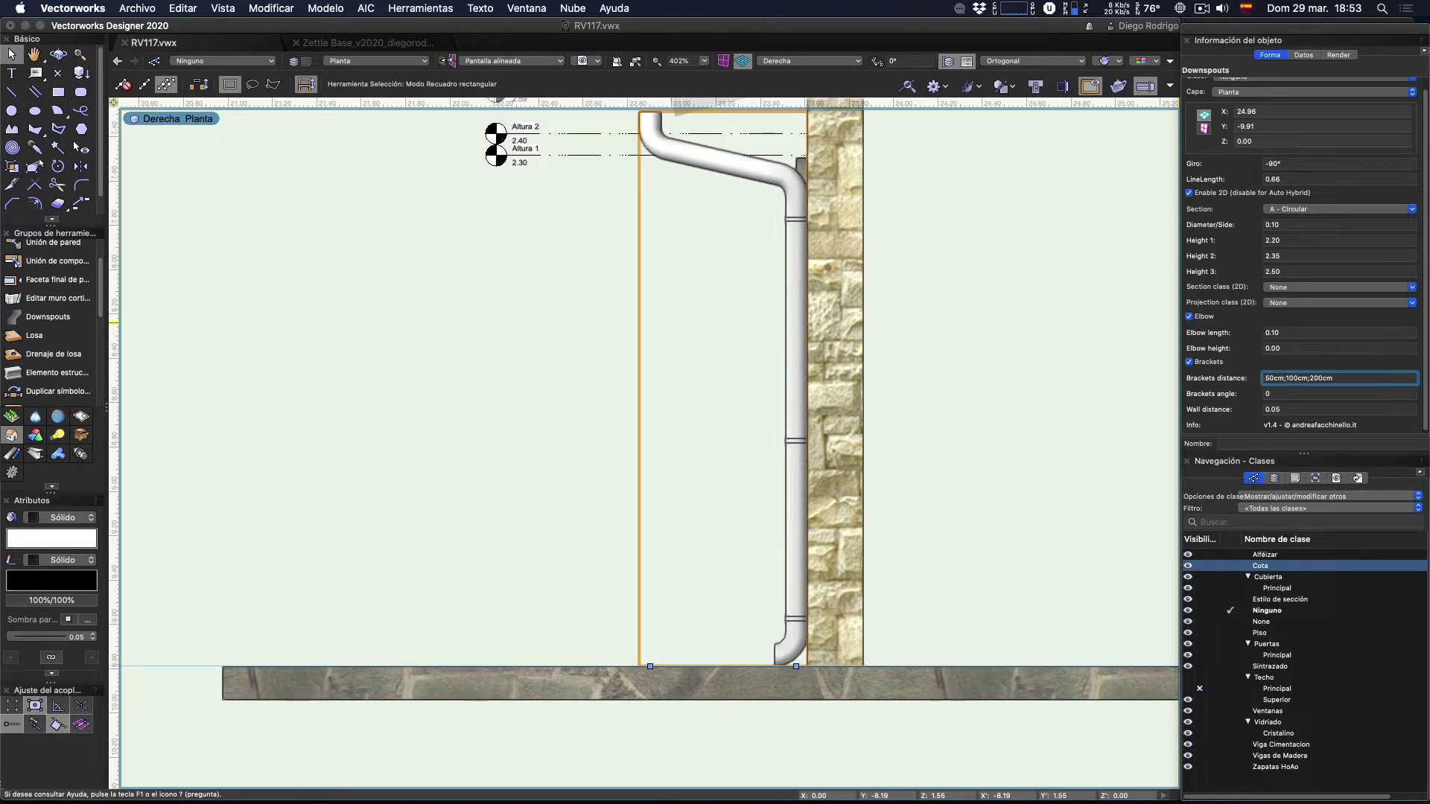
Step: Set the bracket distances to 50cm;160cm;200cm and zoom in to inspect the clamps
key(Return)
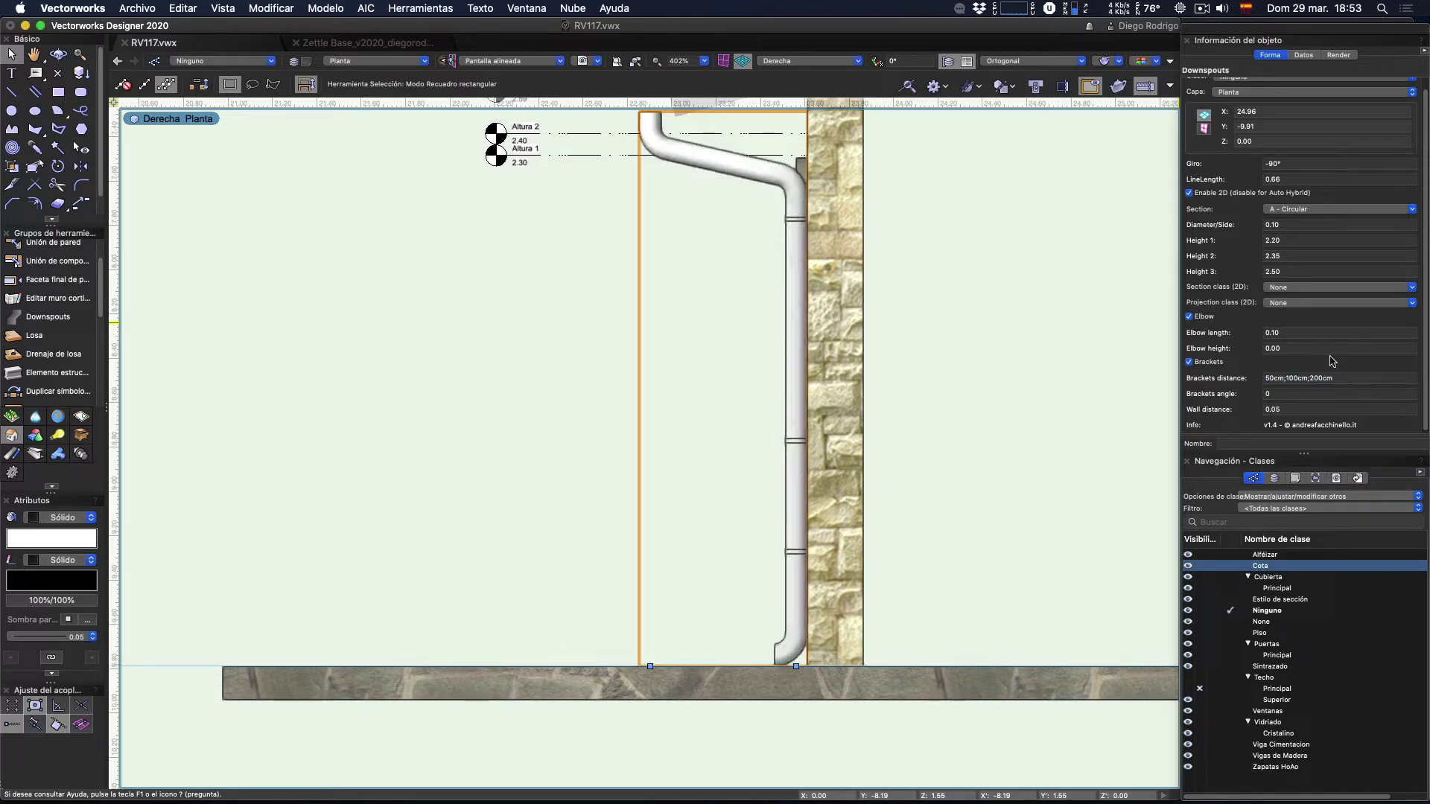
click(1296, 377)
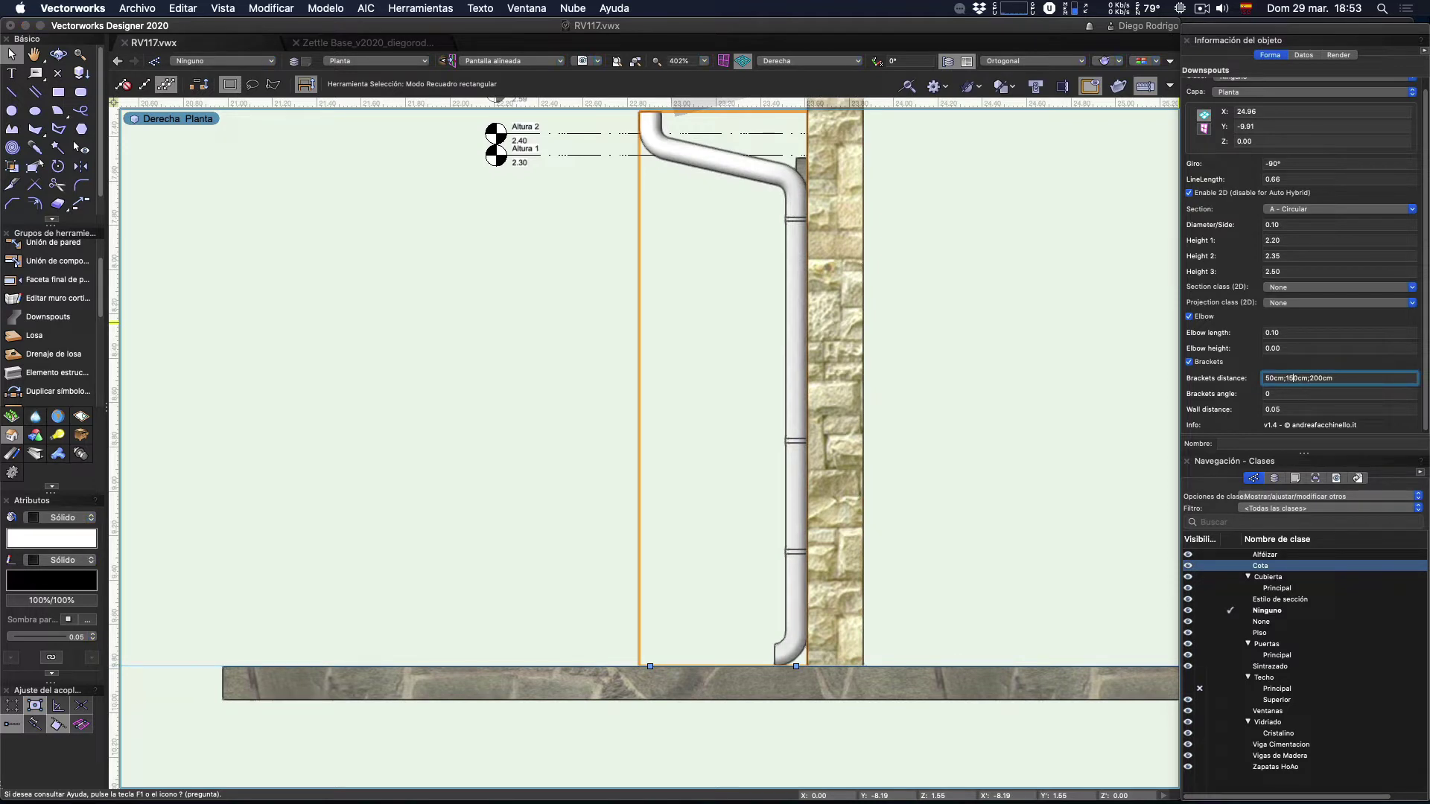
key(Return)
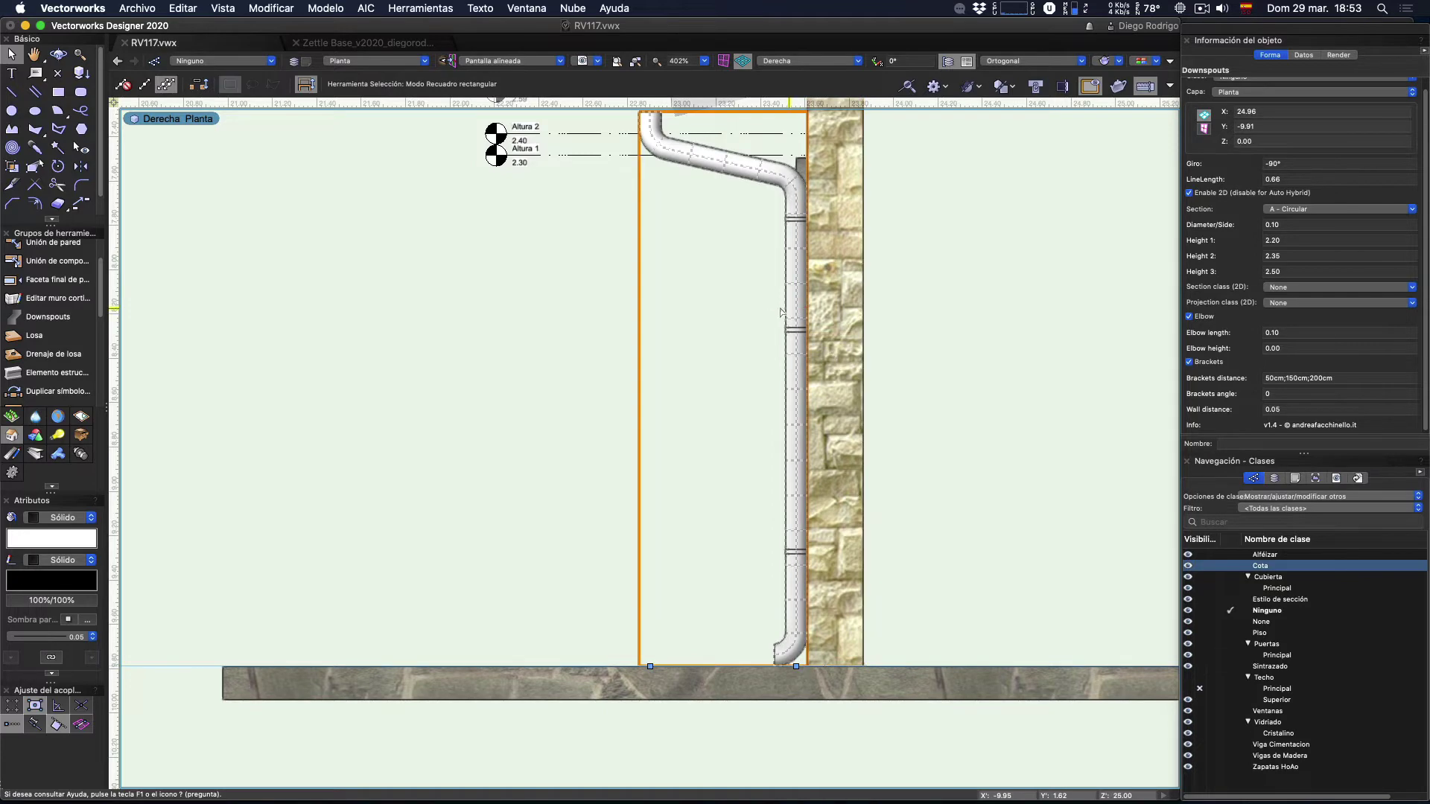
scroll(799, 215, up, 5)
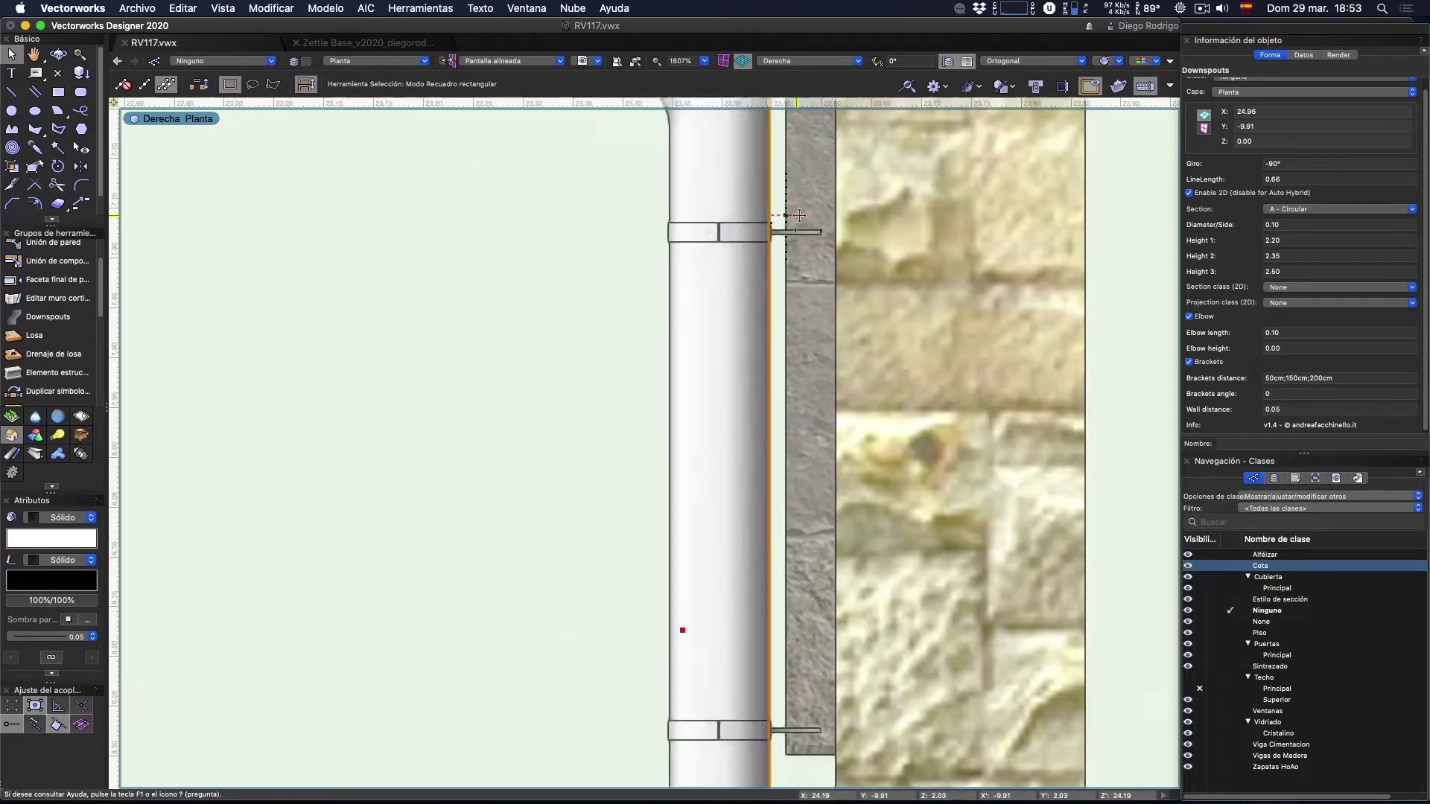
scroll(800, 215, up, 2)
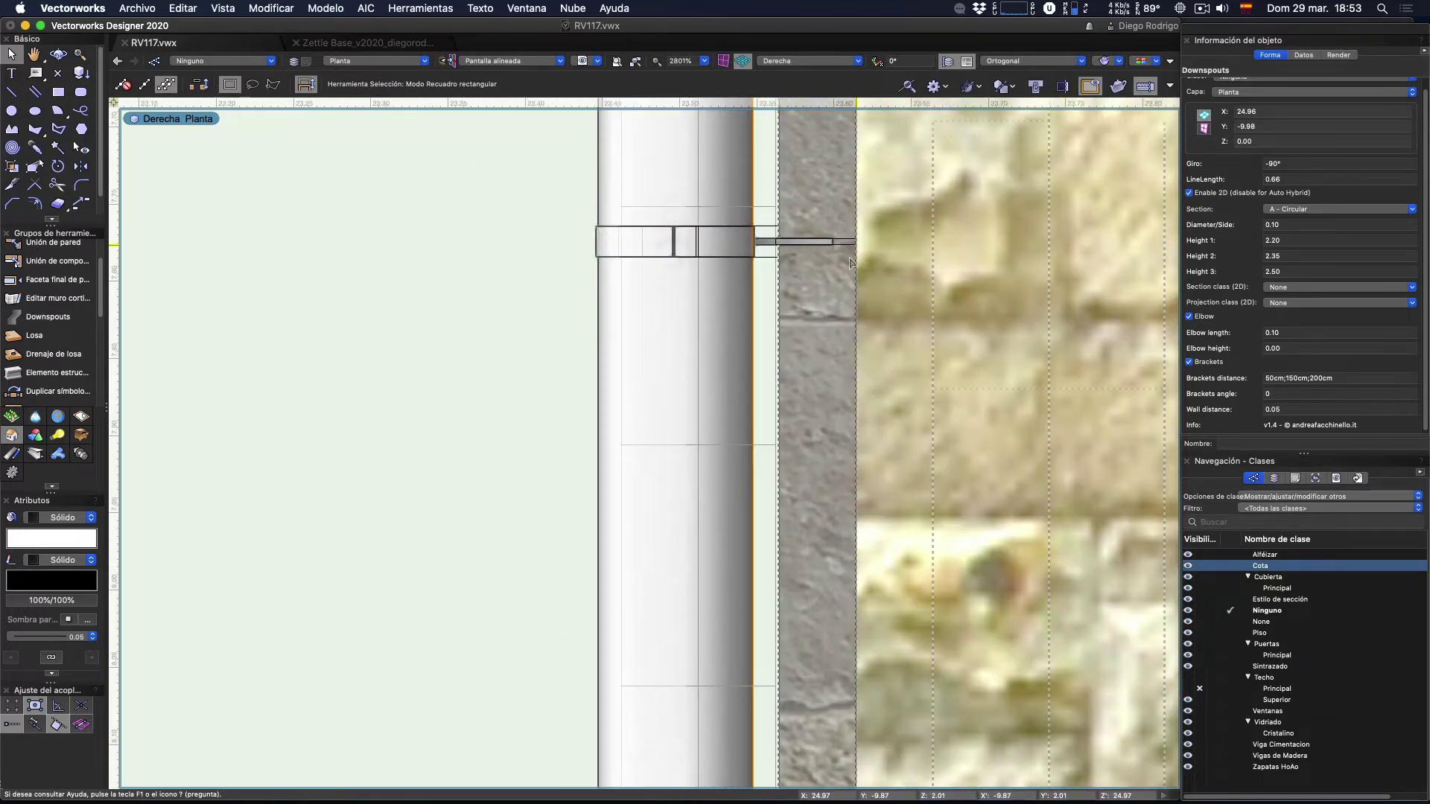
scroll(852, 263, down, 4)
scroll(764, 276, down, 3)
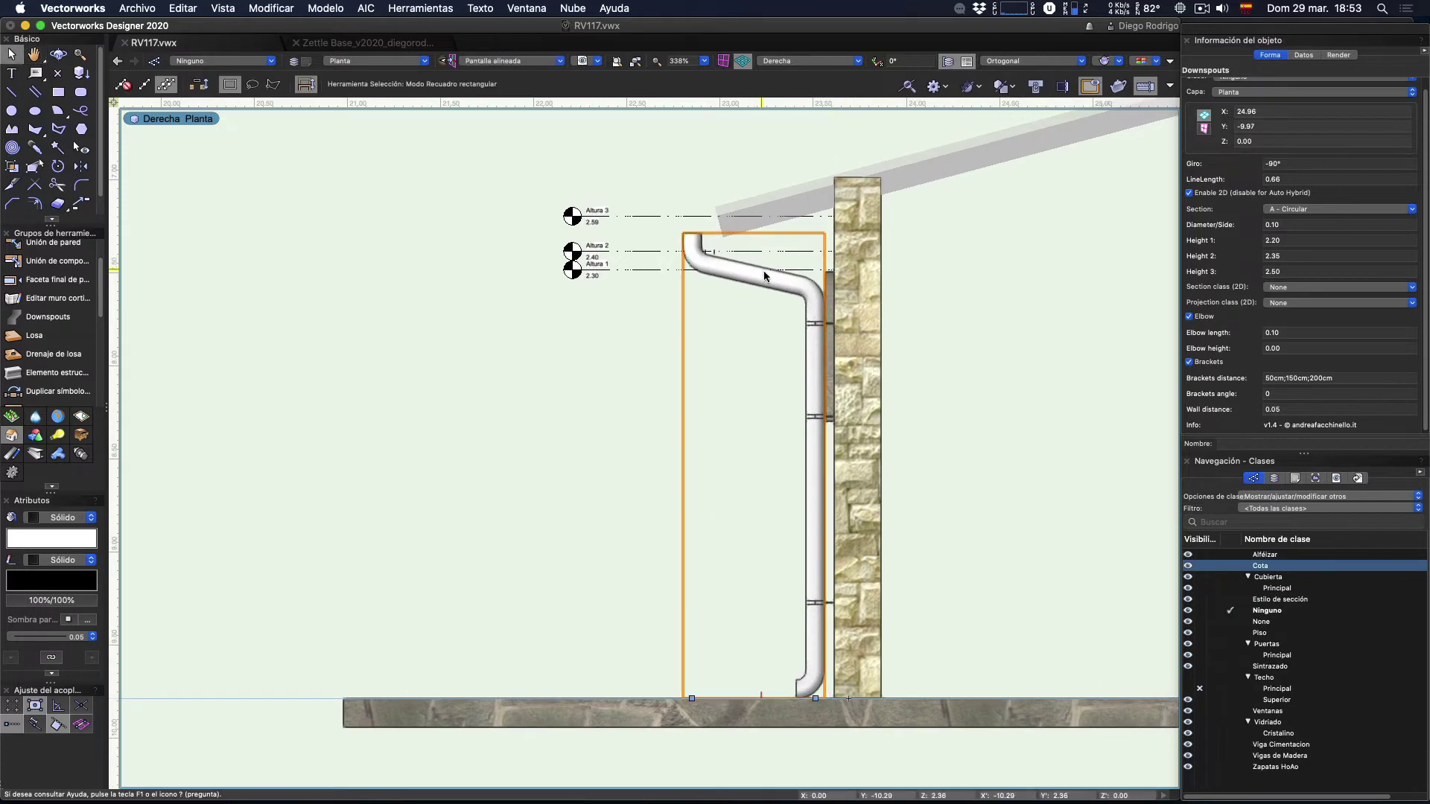
scroll(764, 275, up, 1)
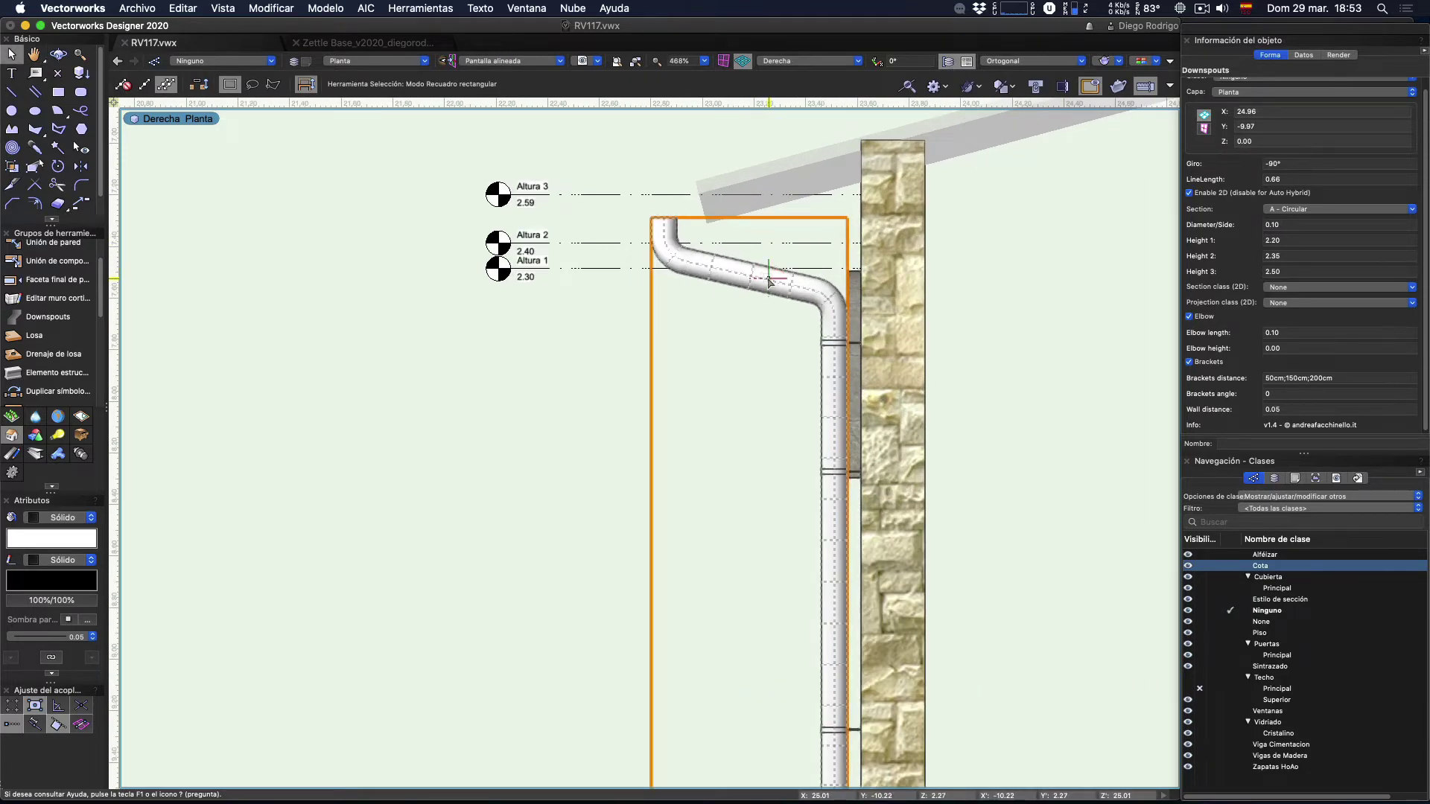
key(shift+c)
mouse_move(770, 282)
mouse_down()
mouse_move(791, 370)
mouse_move(775, 395)
mouse_up()
key(x)
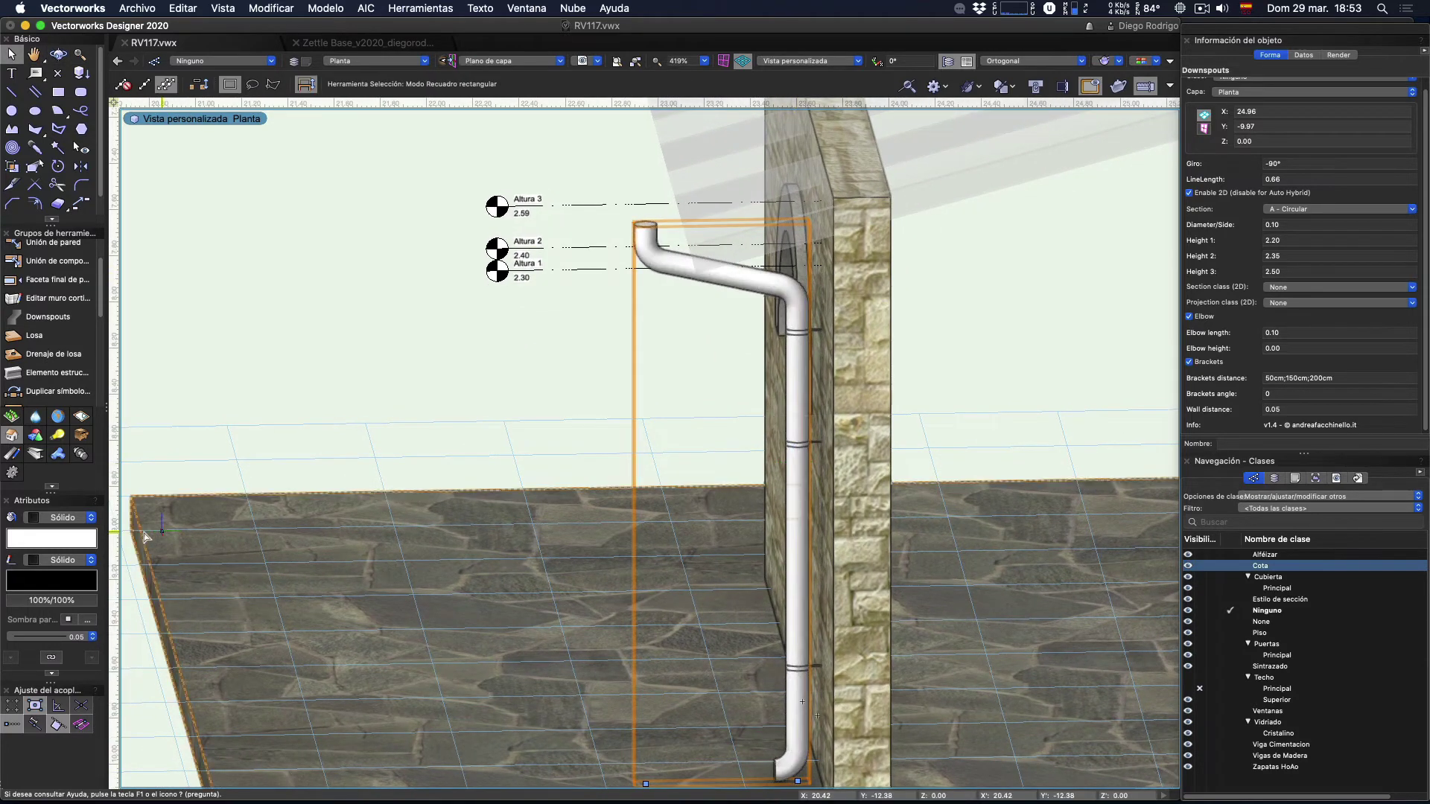
click(83, 541)
click(157, 545)
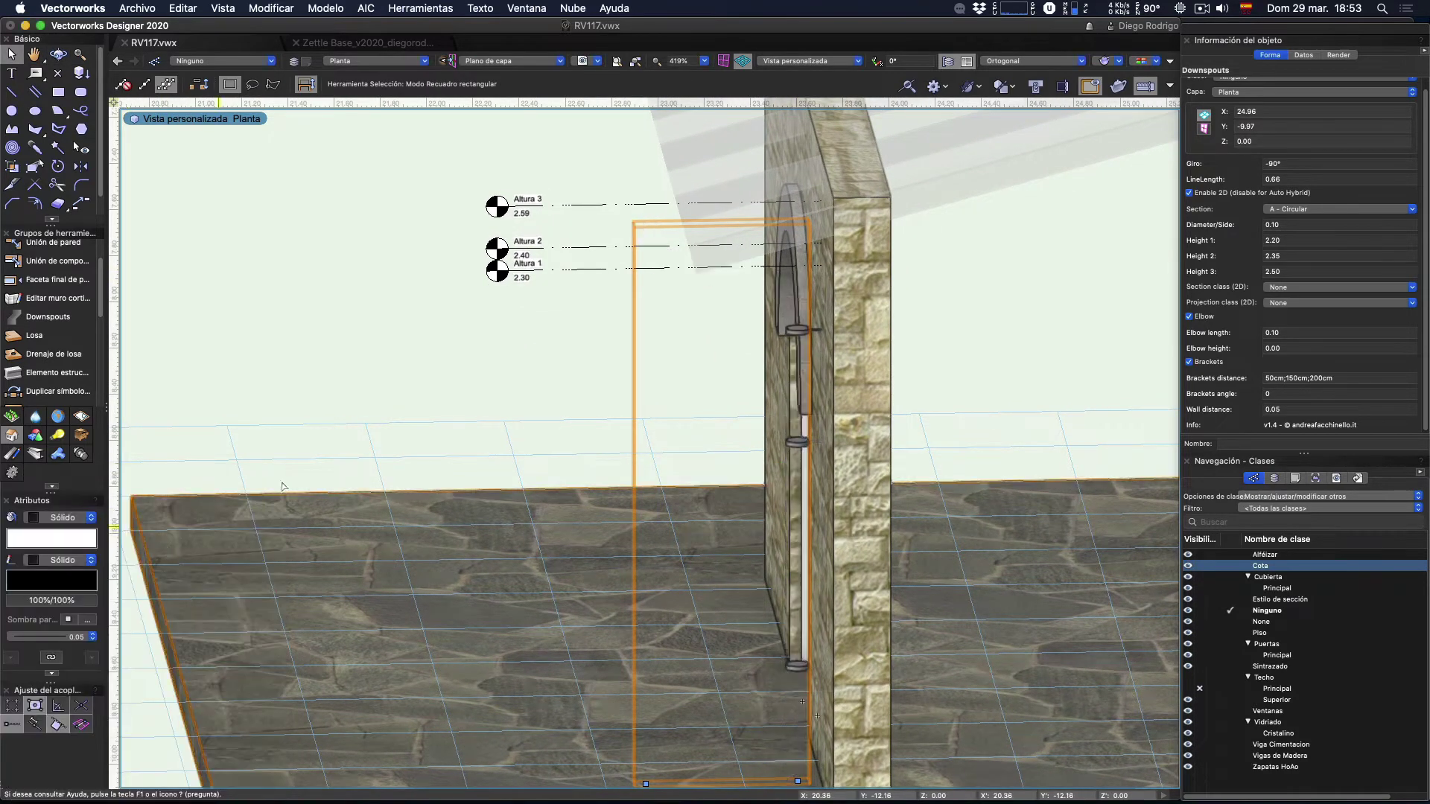
key(super+z)
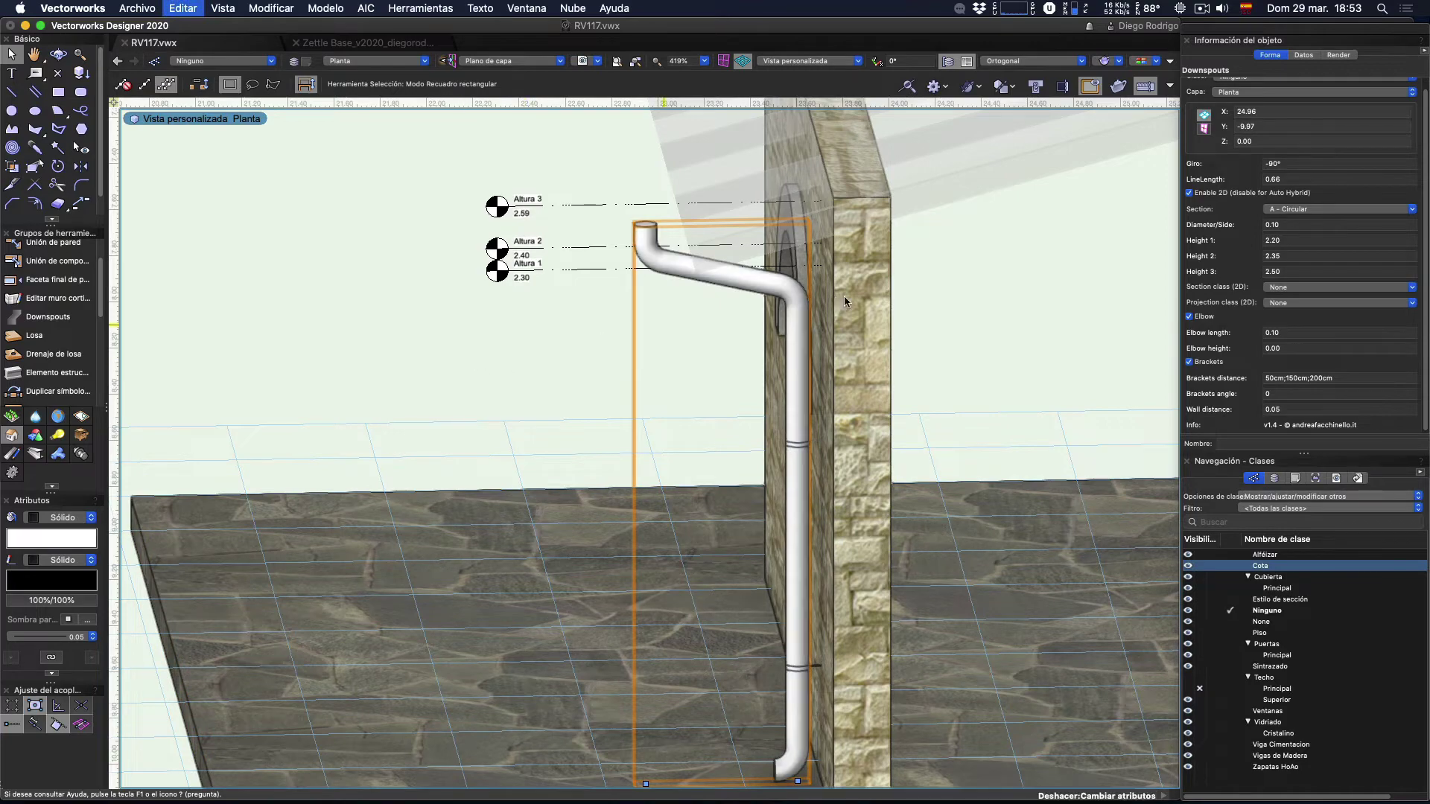
key(h)
drag(767, 362, 745, 436)
scroll(745, 436, down, 1)
key(x)
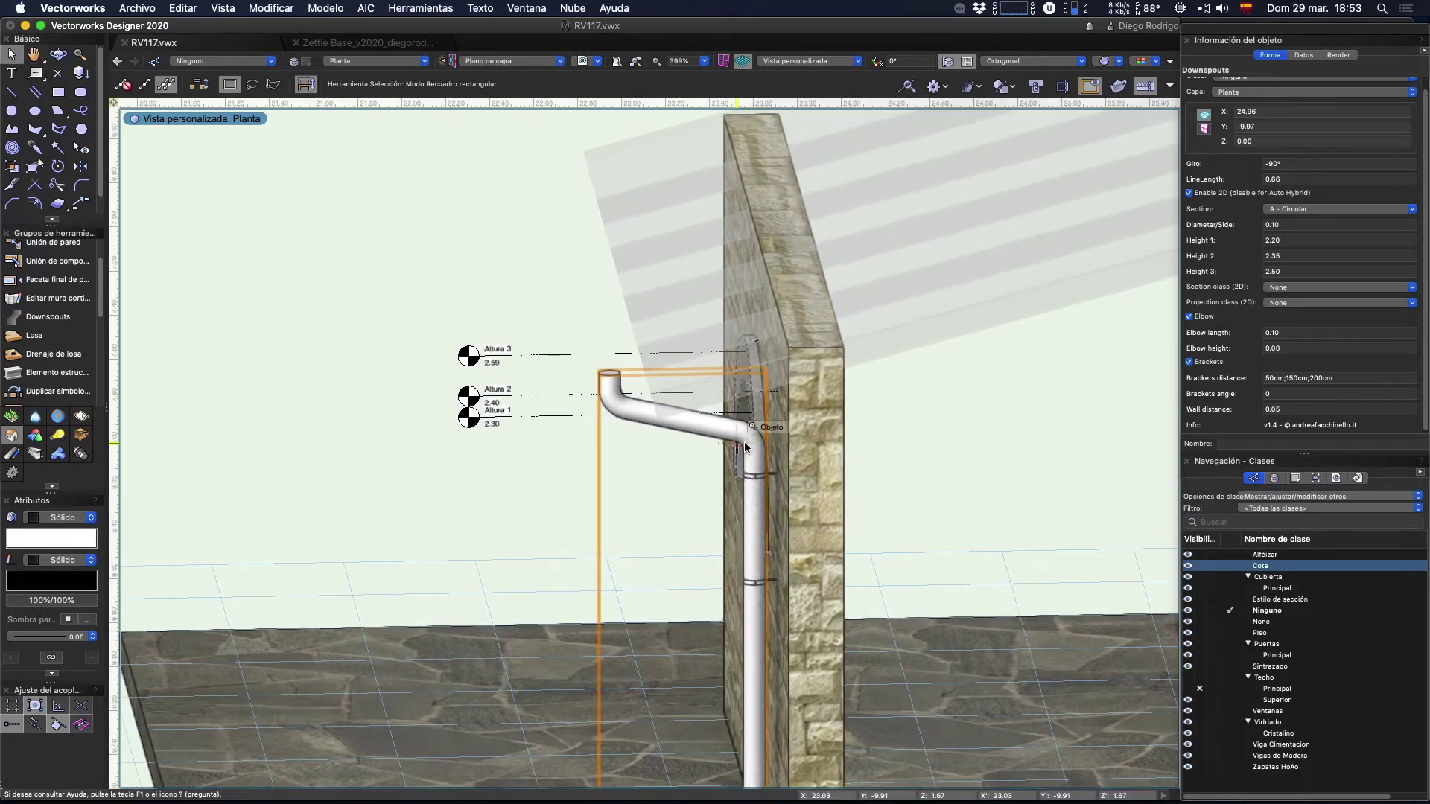
key(2)
key(6)
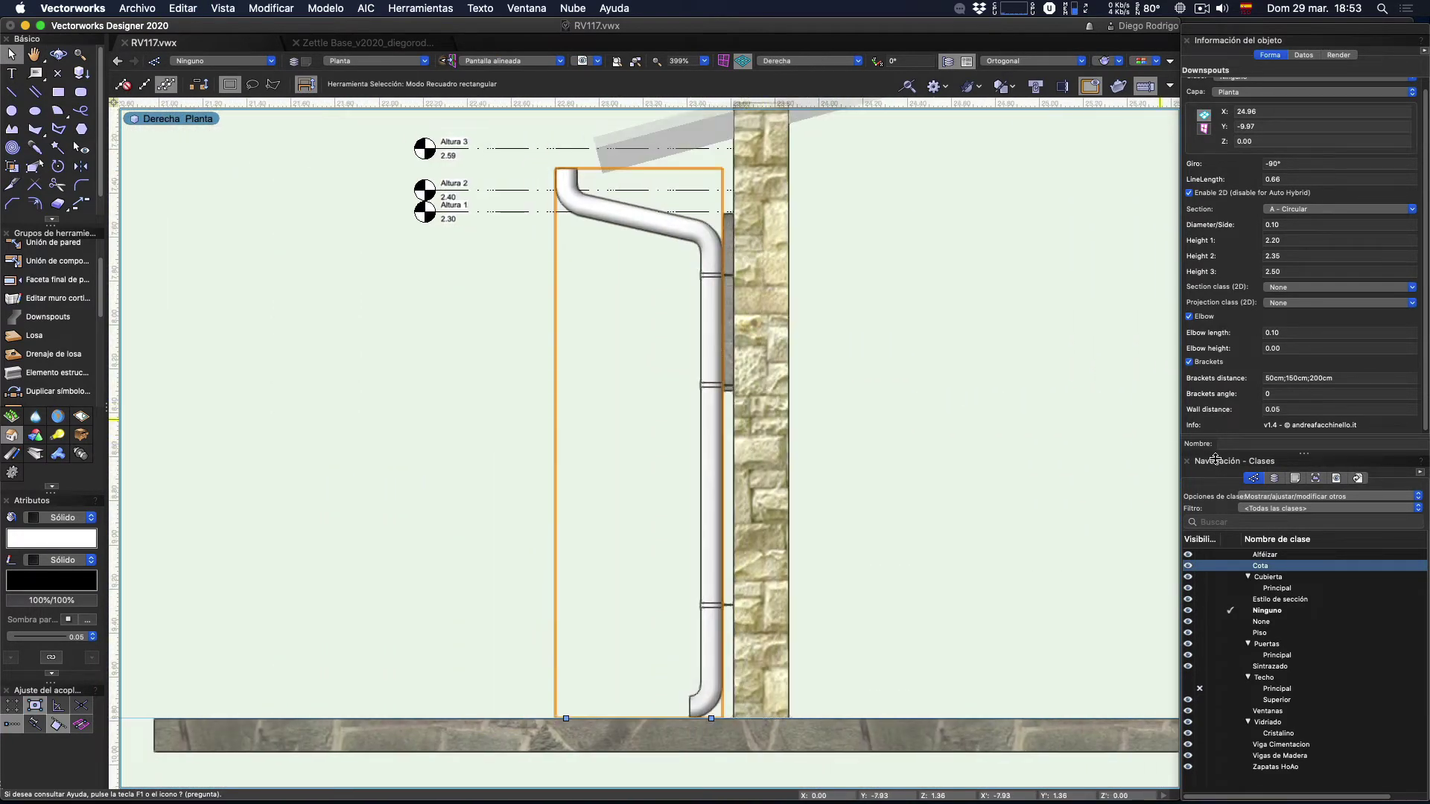
Step: Make the Cubierta roof layer visible and active in the Design Layers list
click(1274, 479)
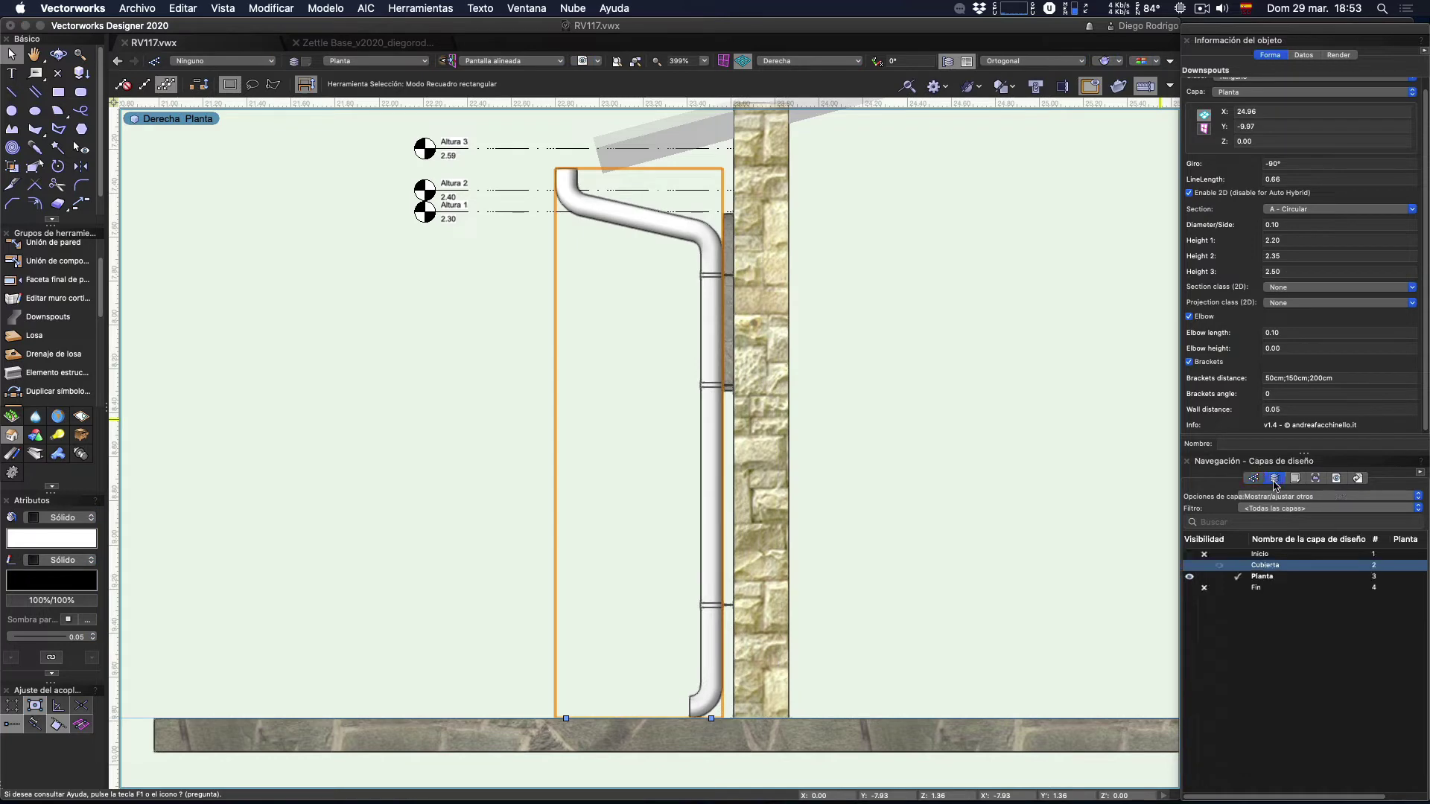
click(1190, 565)
scroll(595, 333, down, 1)
scroll(595, 333, down, 2)
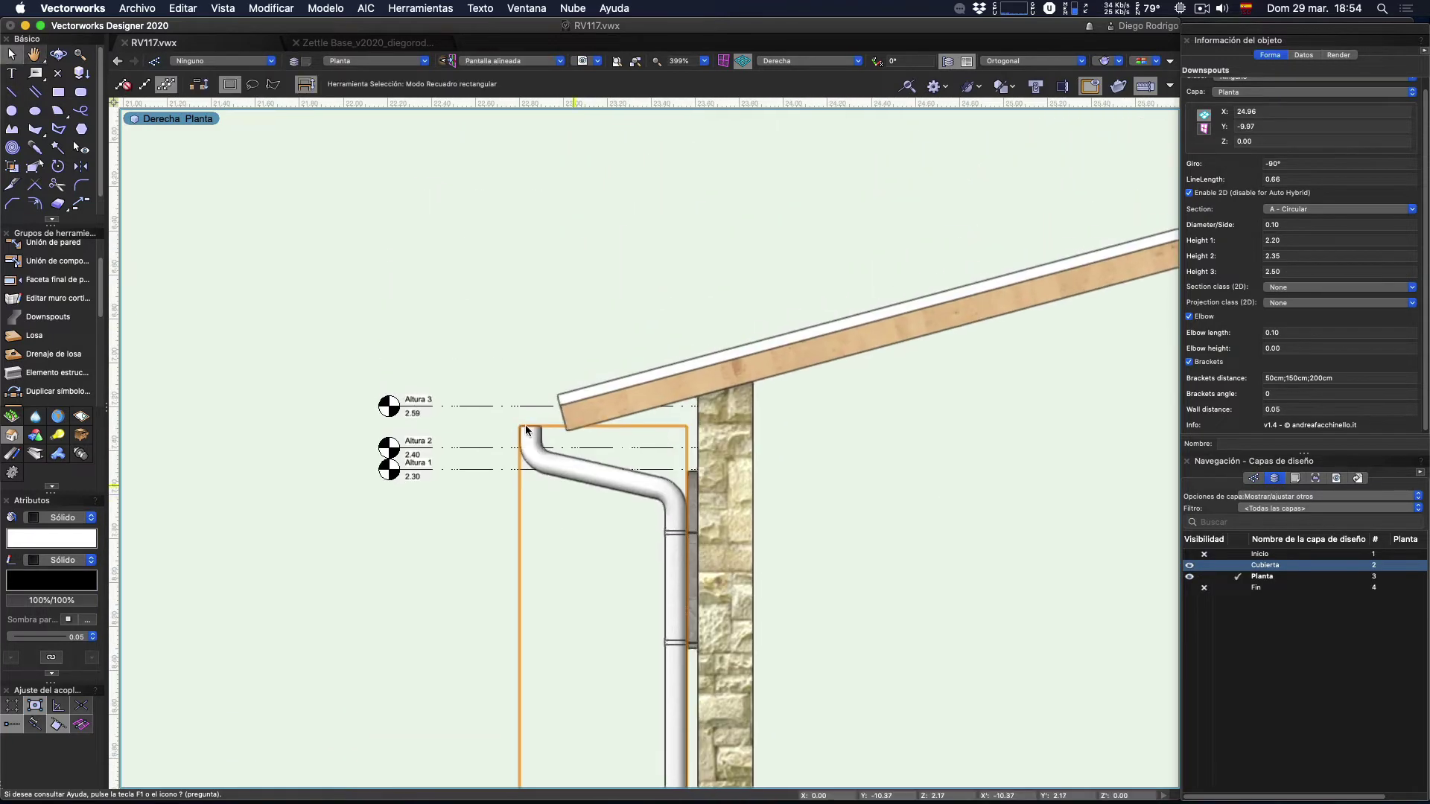
scroll(521, 413, up, 5)
click(1238, 565)
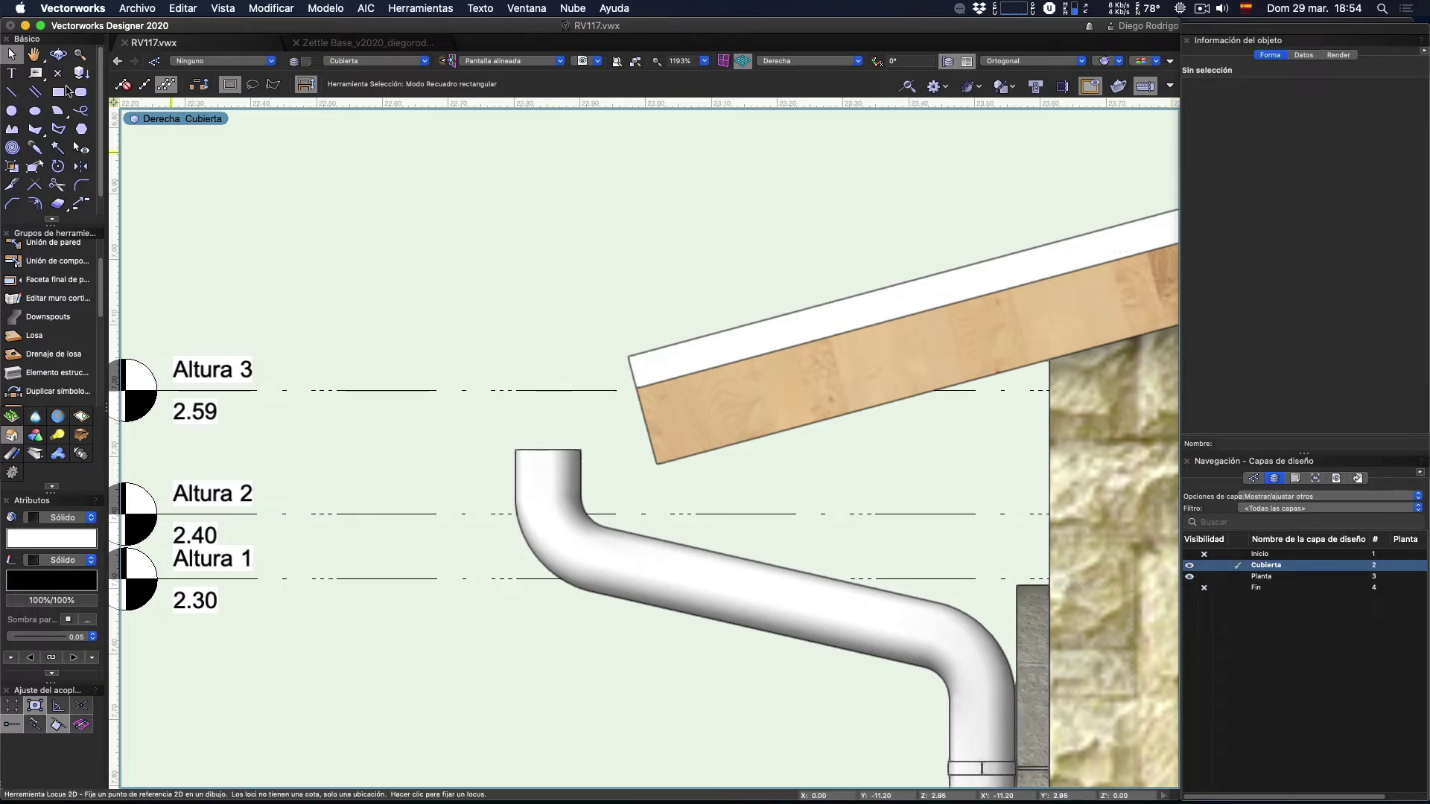
Step: Return to selection, reactivate the Planta layer and reselect the downspout
click(58, 91)
key(x)
scroll(551, 467, down, 4)
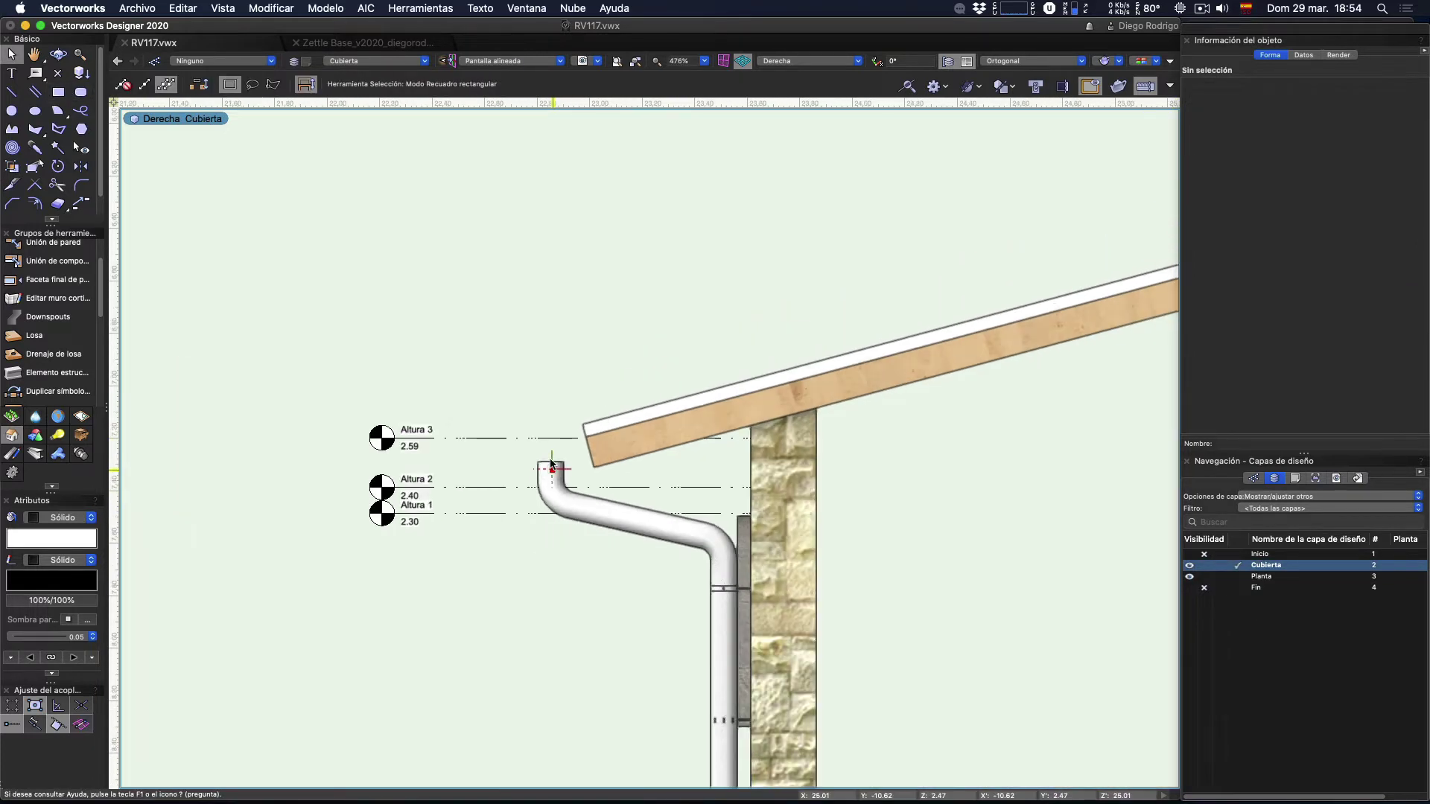
click(1238, 576)
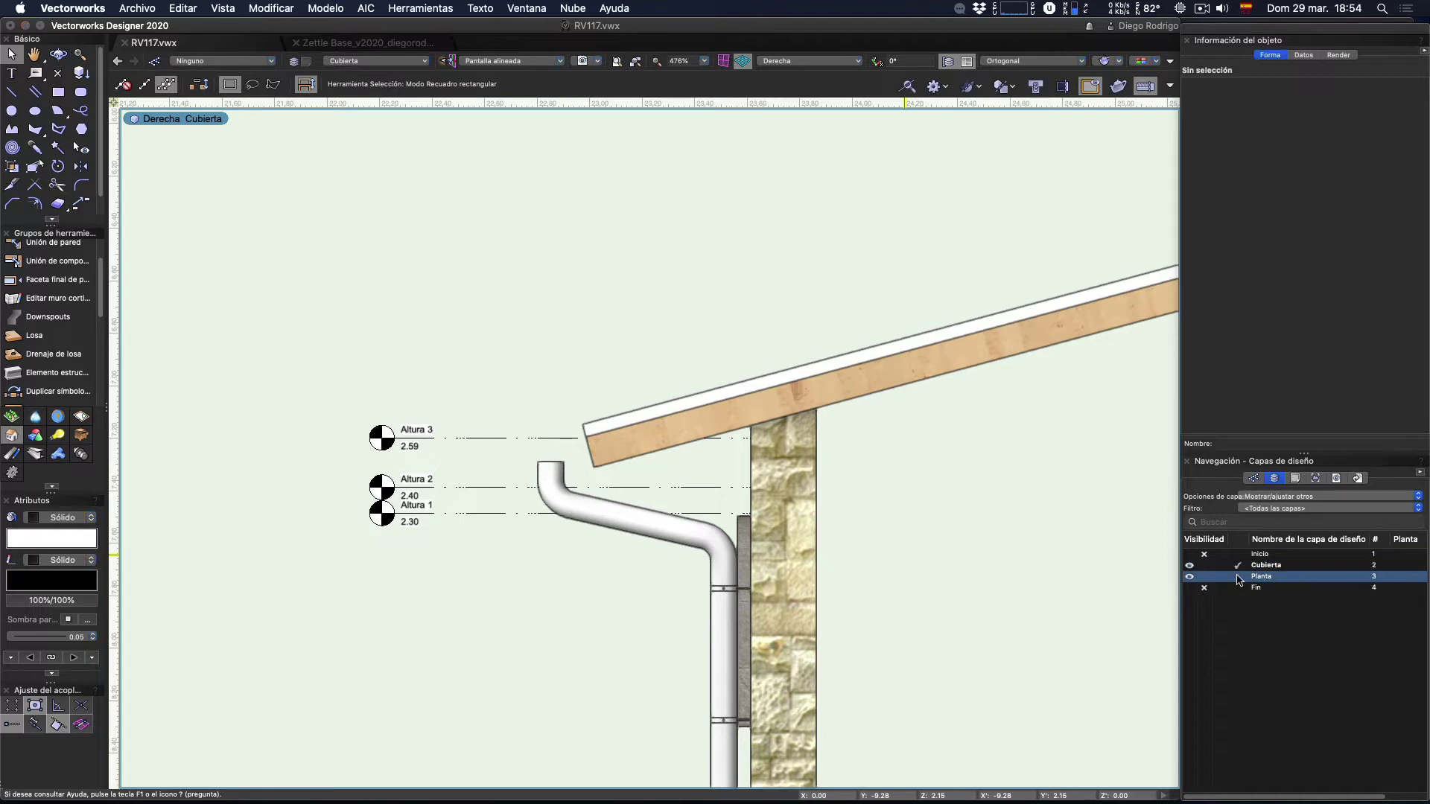
click(749, 585)
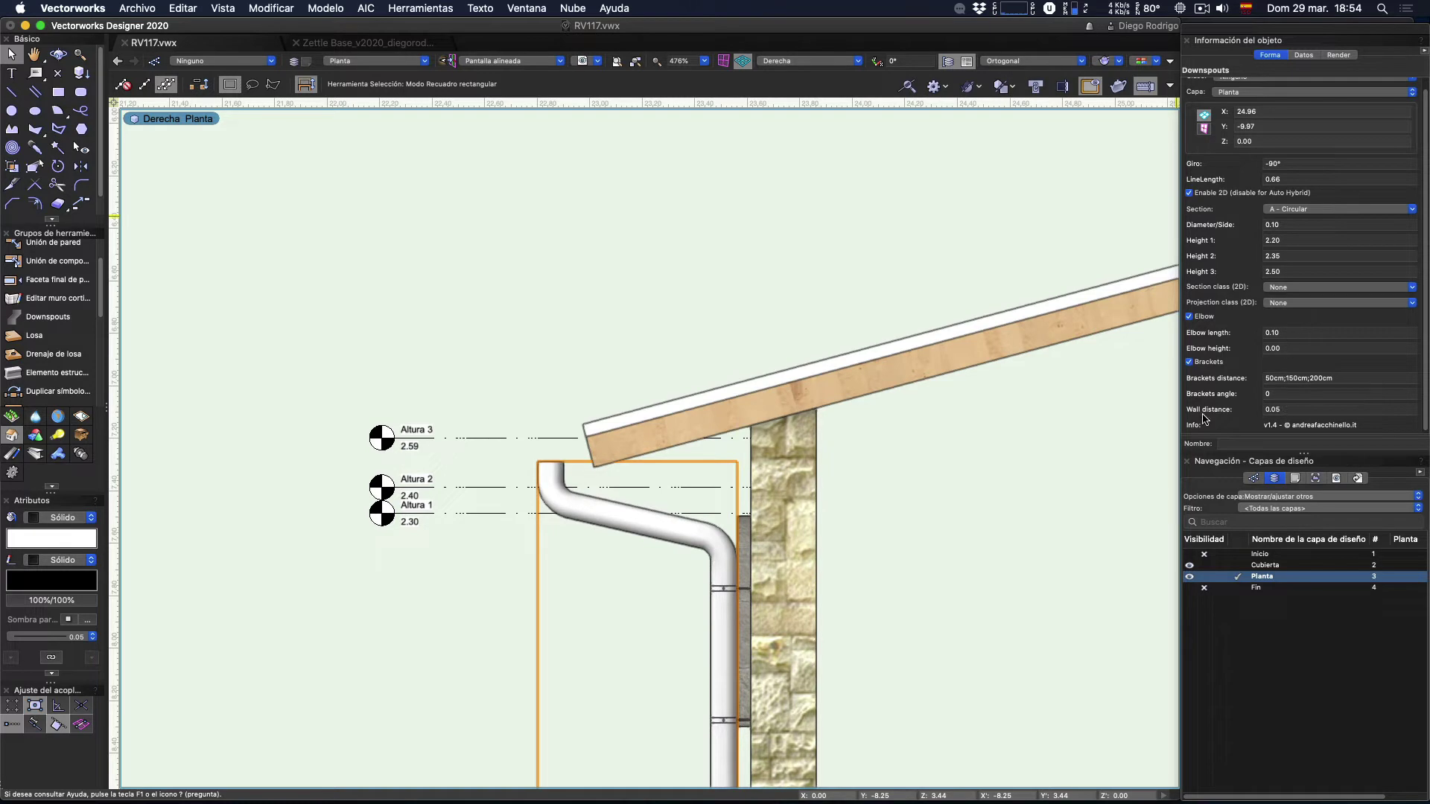
Step: Shorten the downspout's line length to 0.61 in Top/Plan, then view it in Right Isometric
key(super+5)
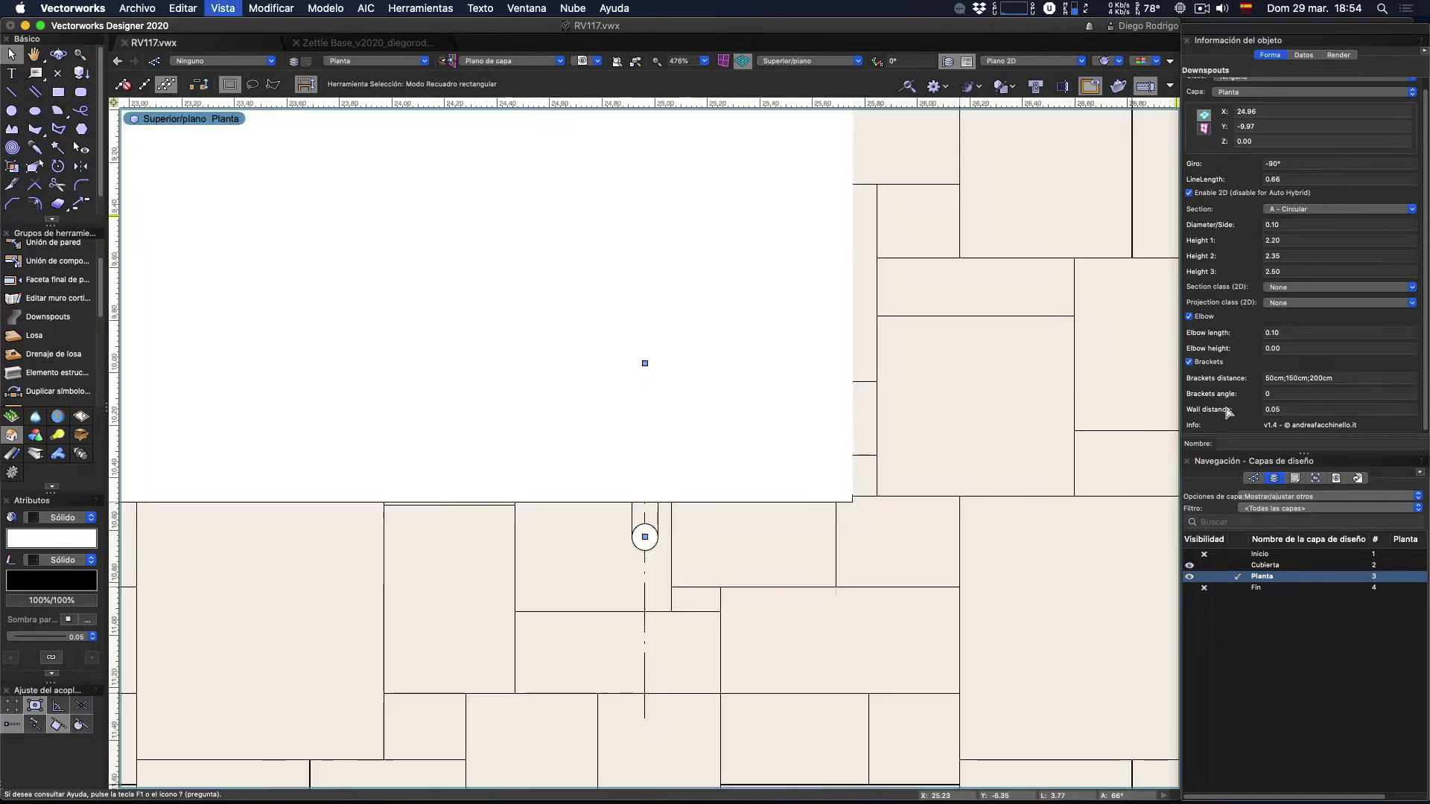
scroll(757, 426, down, 3)
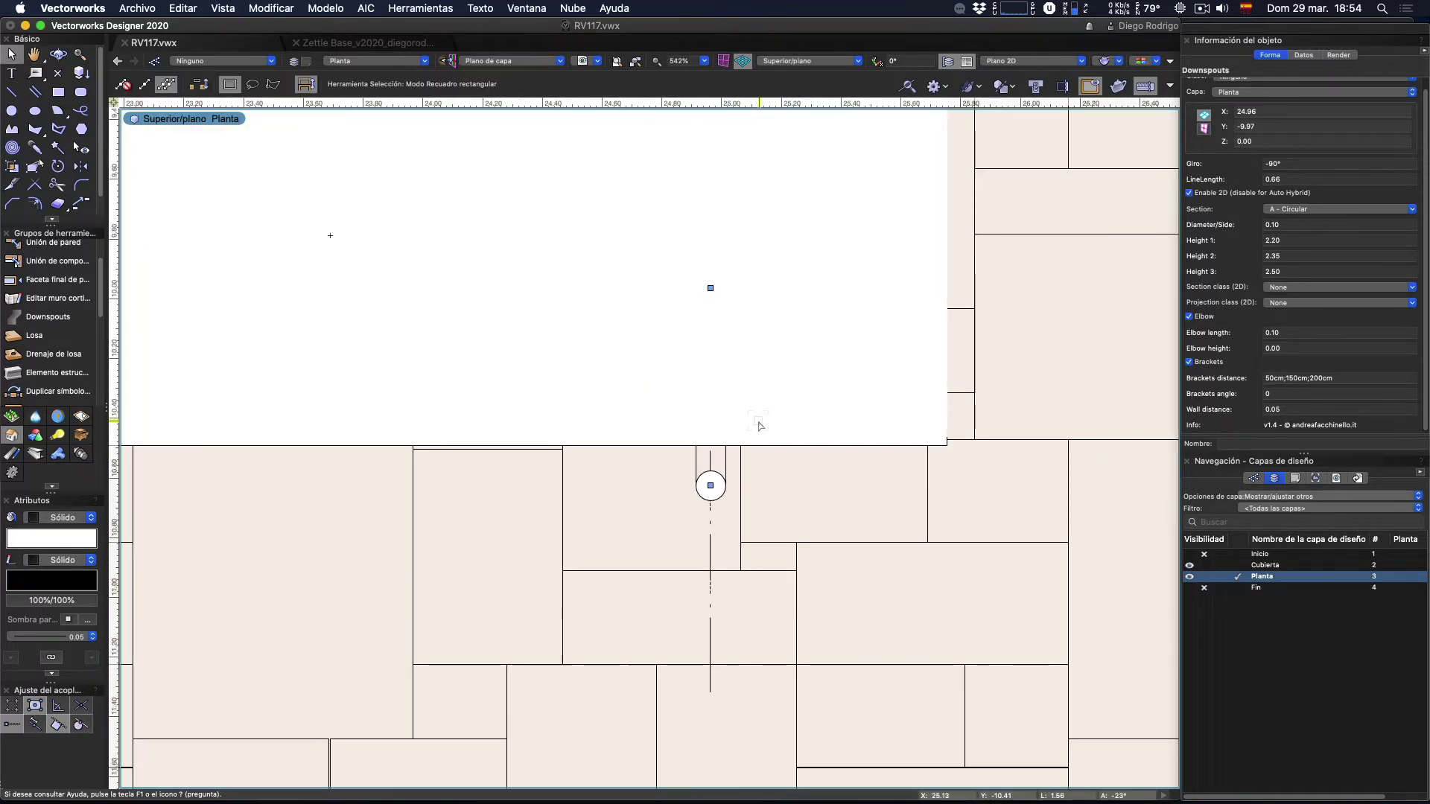
click(1220, 566)
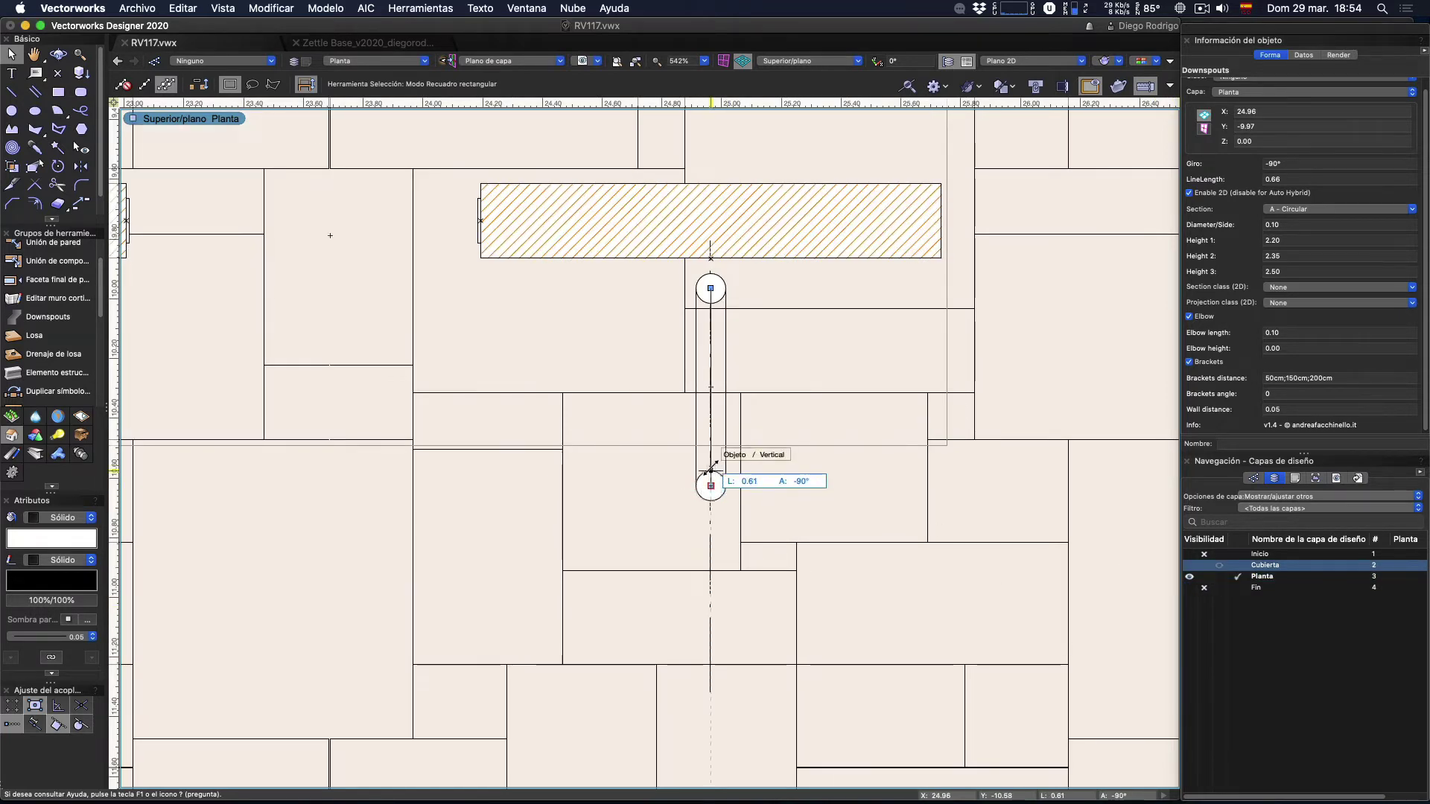
drag(711, 486, 711, 471)
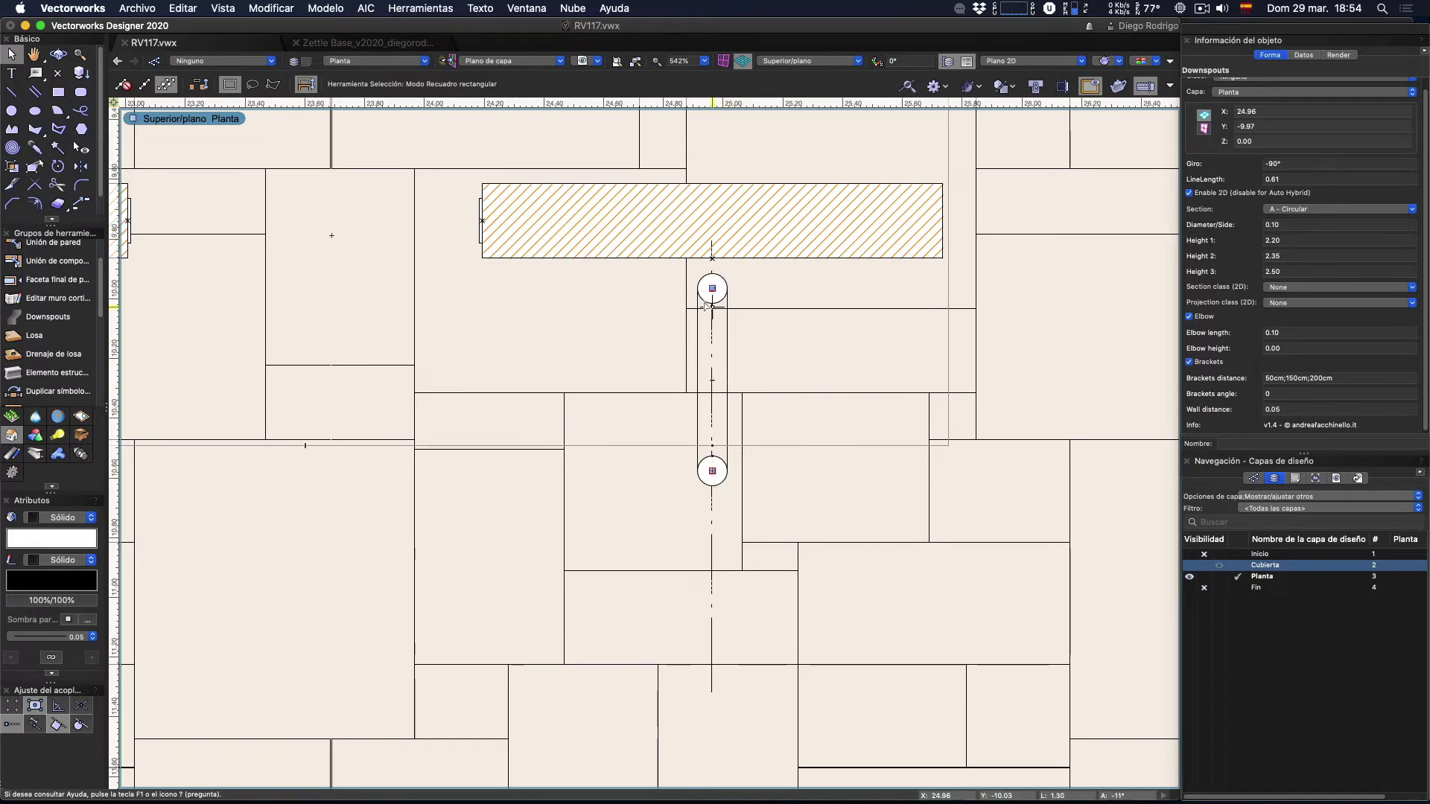
key(KP_3)
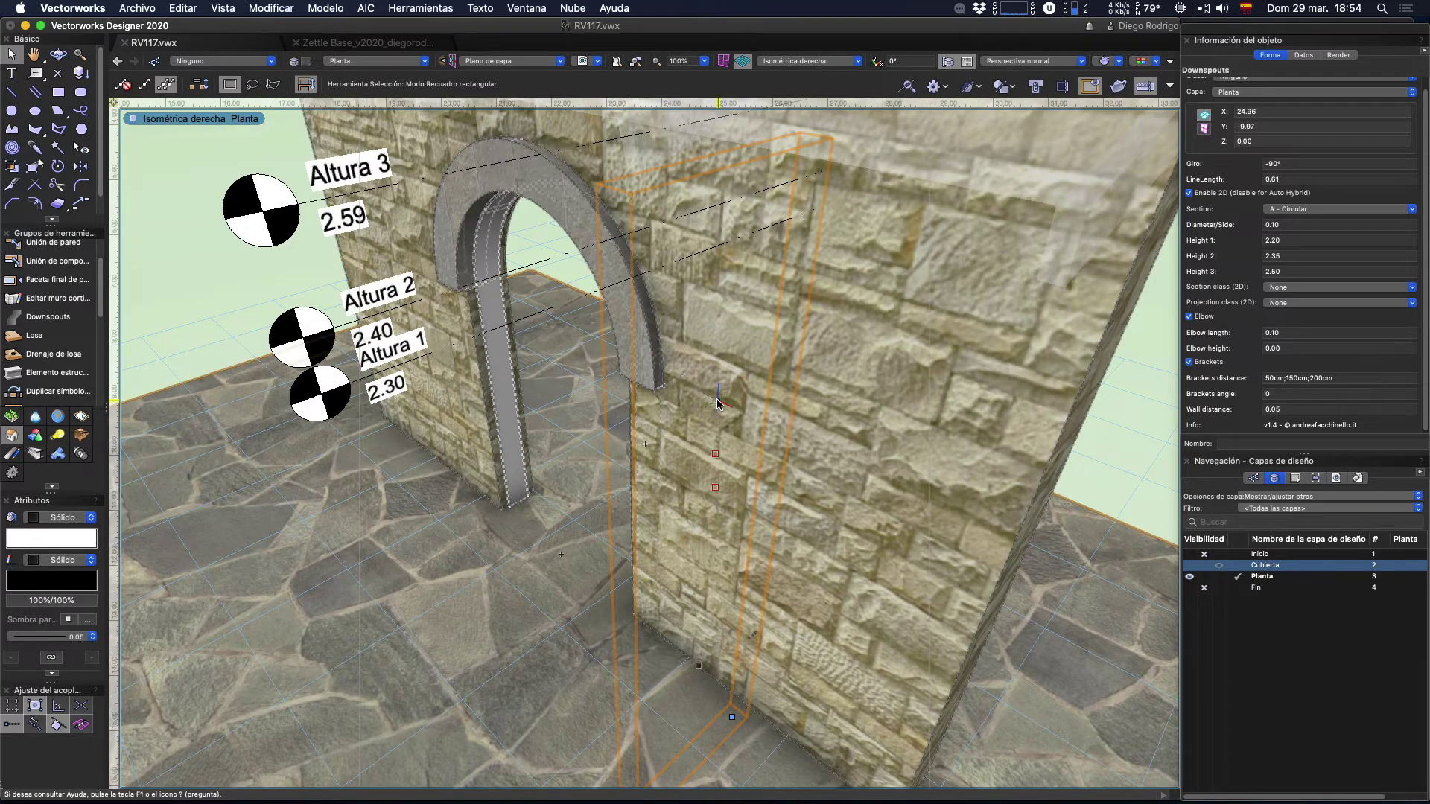
Step: Show Cubierta fully and zoom the right elevation onto the roof eave above the downspout
key(KP_6)
key(shift+c)
drag(717, 403, 778, 419)
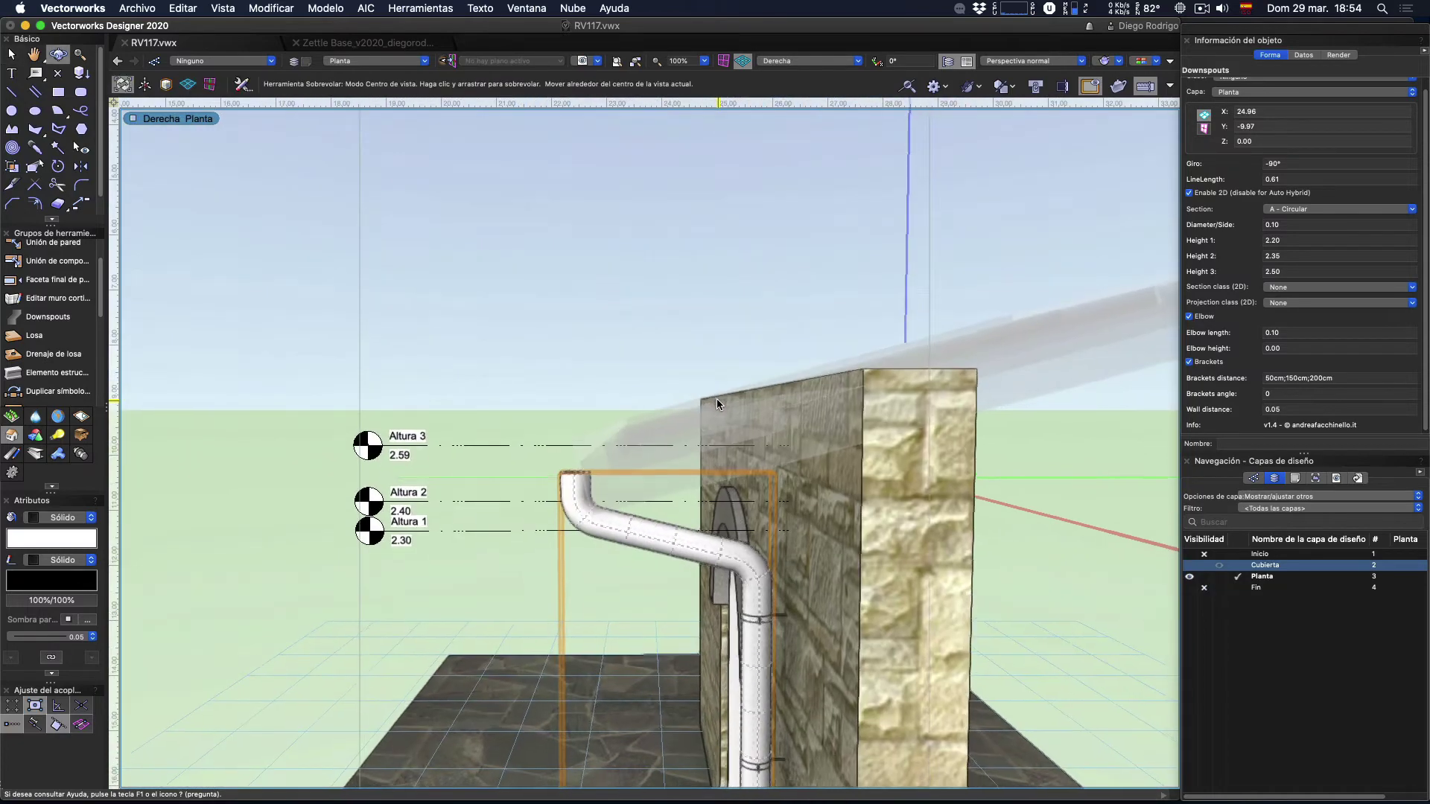
key(x)
click(1190, 566)
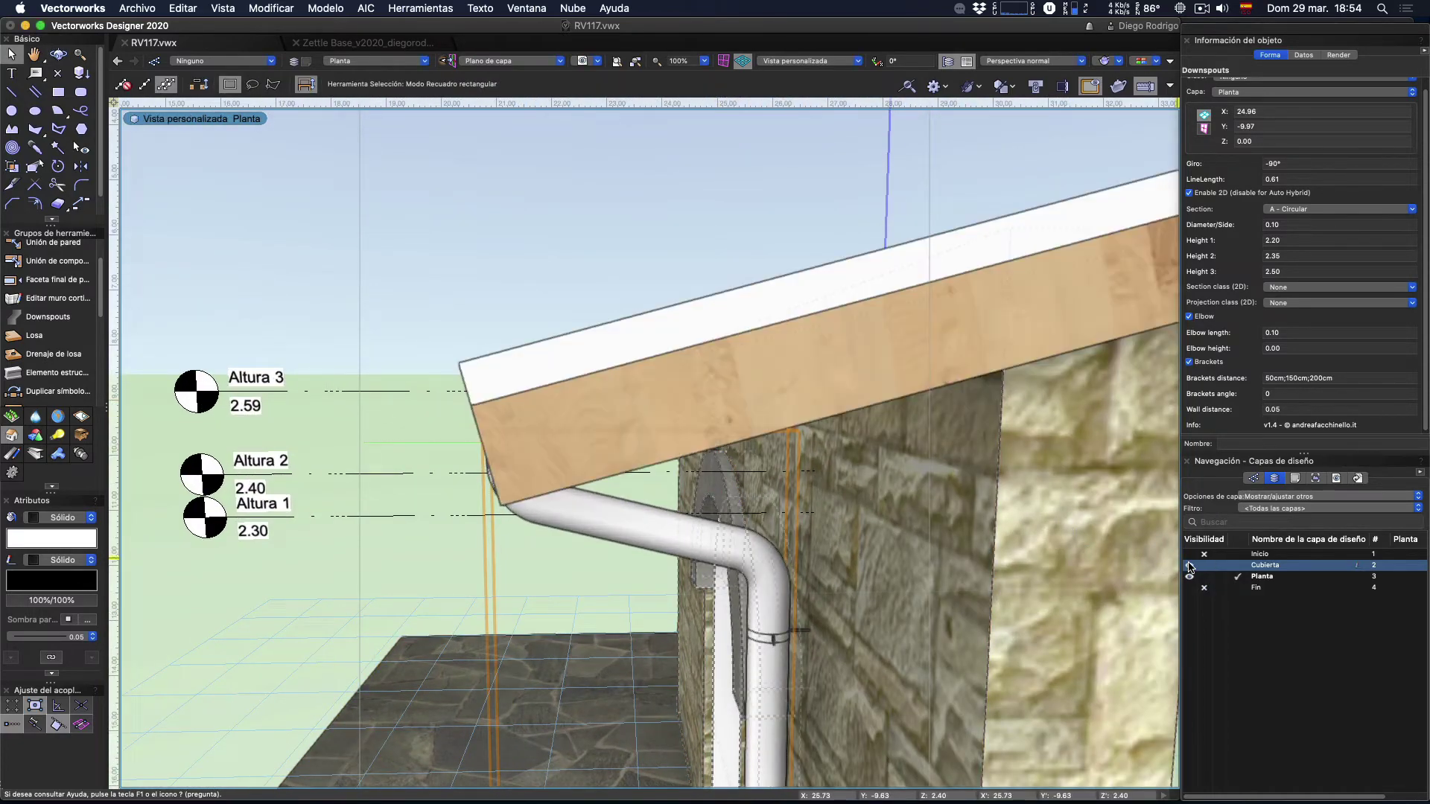
middle_drag(549, 482, 655, 458)
key(KP_6)
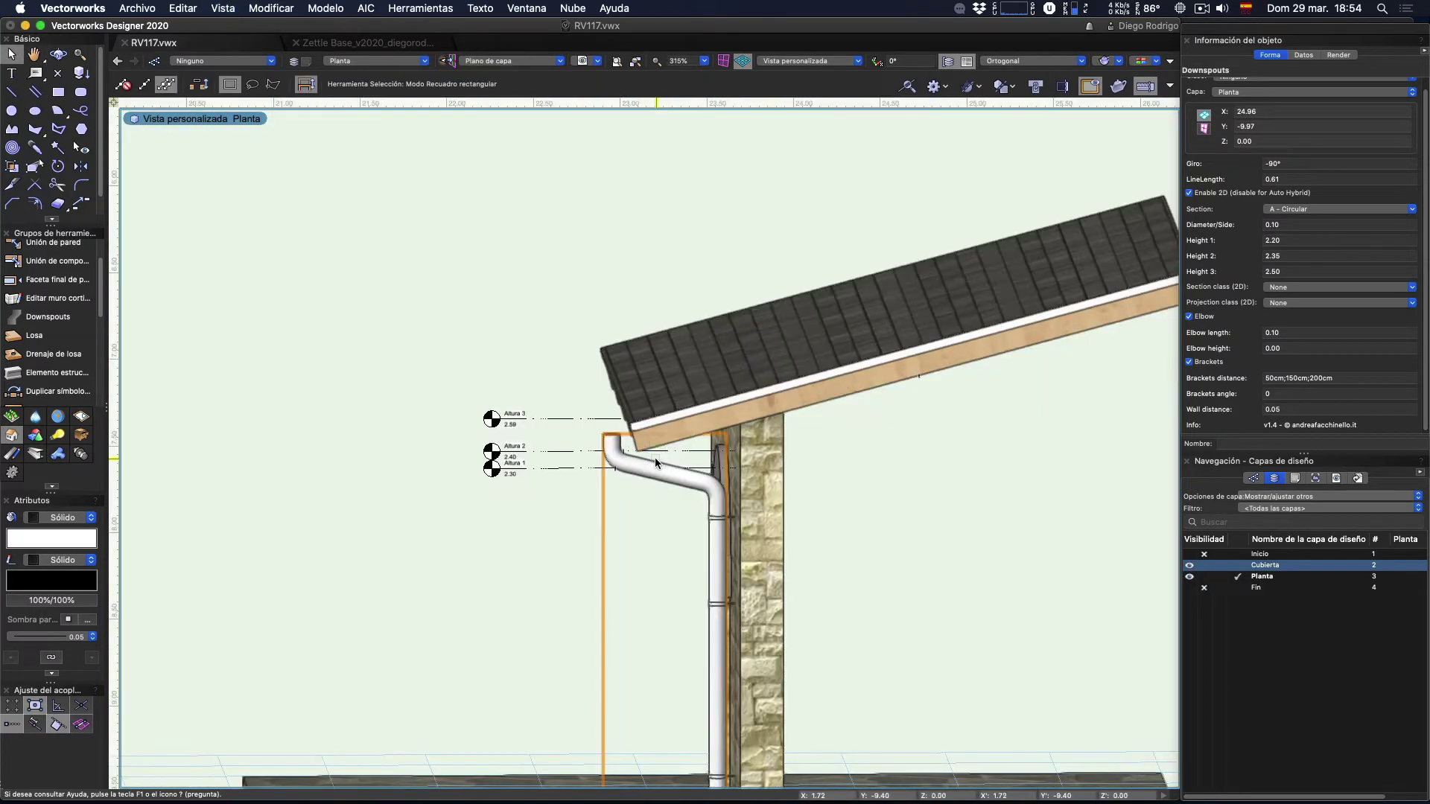
scroll(656, 457, up, 2)
scroll(655, 457, up, 5)
key(KP_6)
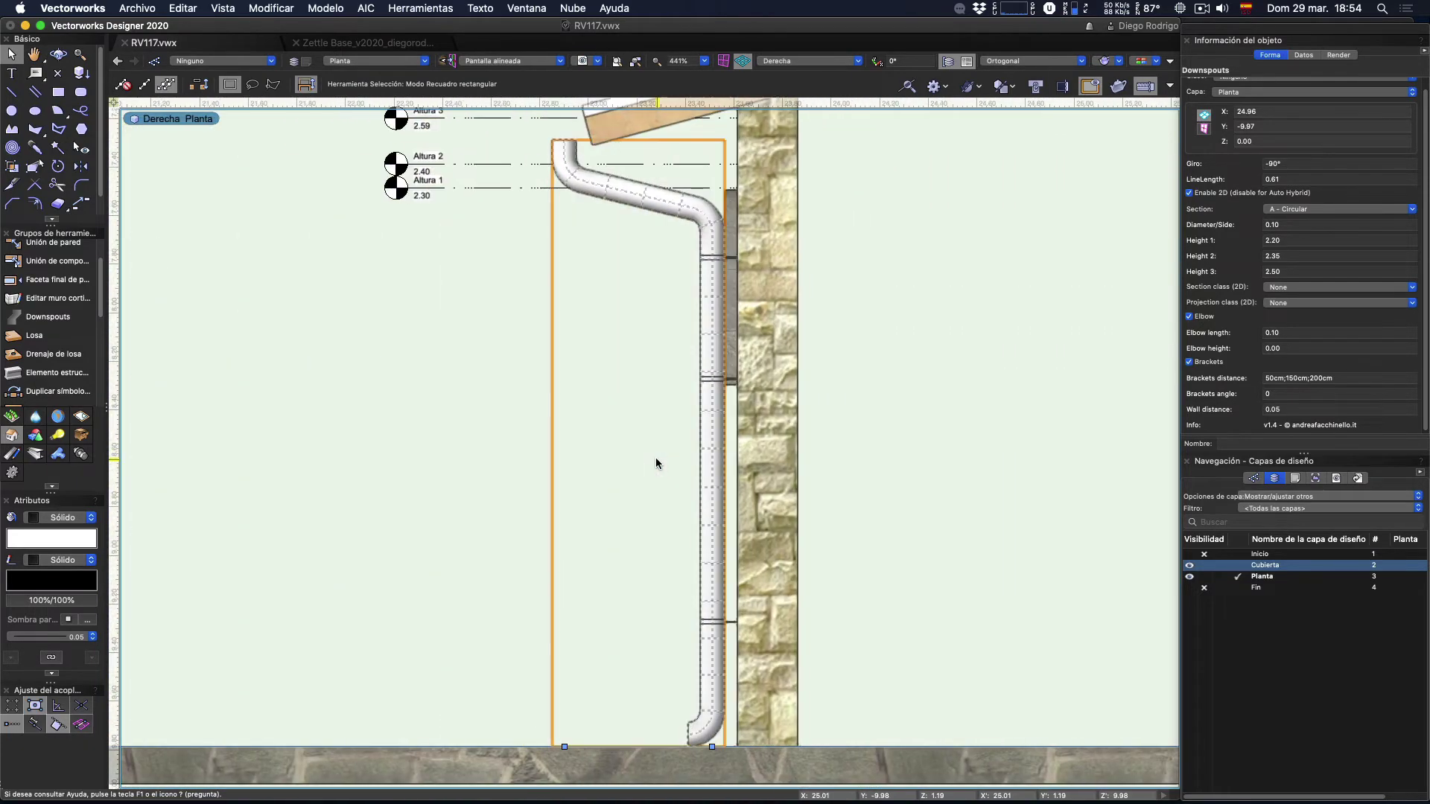
scroll(584, 413, up, 3)
scroll(556, 310, up, 4)
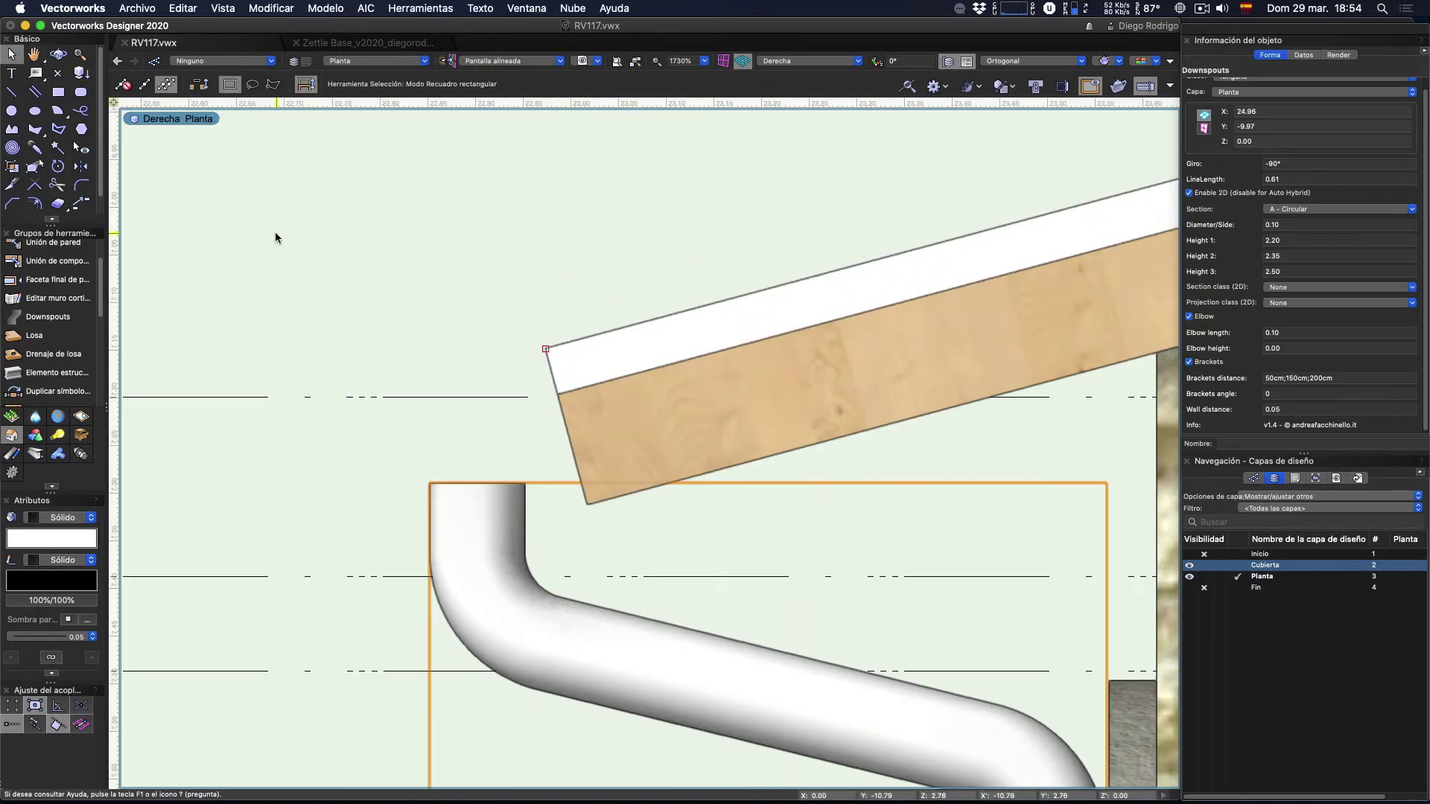
Step: Draw the gutter profile rectangle from the roof eave corner
key(4)
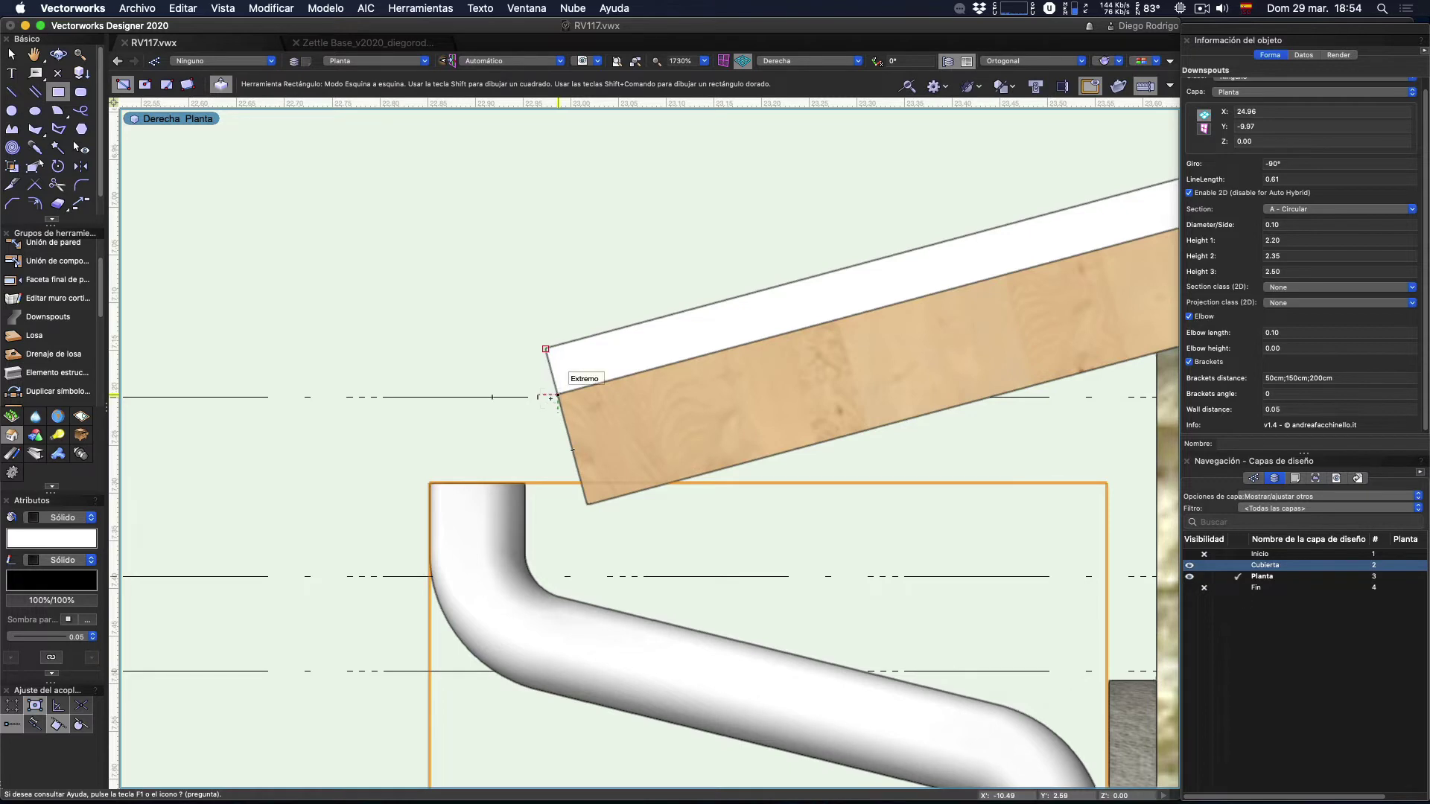
click(557, 395)
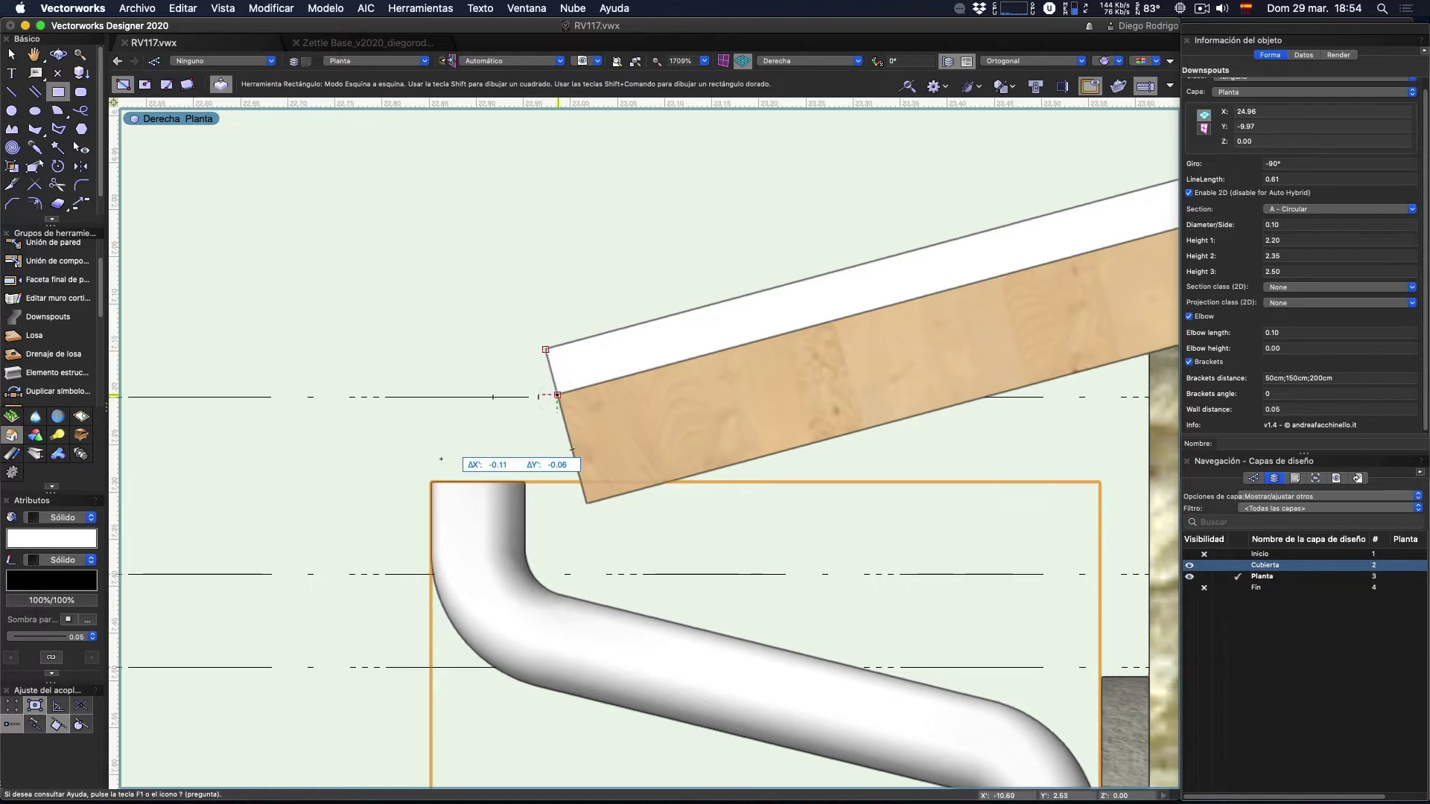
click(382, 479)
key(x)
Step: Change the downspout's Height 3 to 2.45 in Object Info
scroll(495, 417, down, 5)
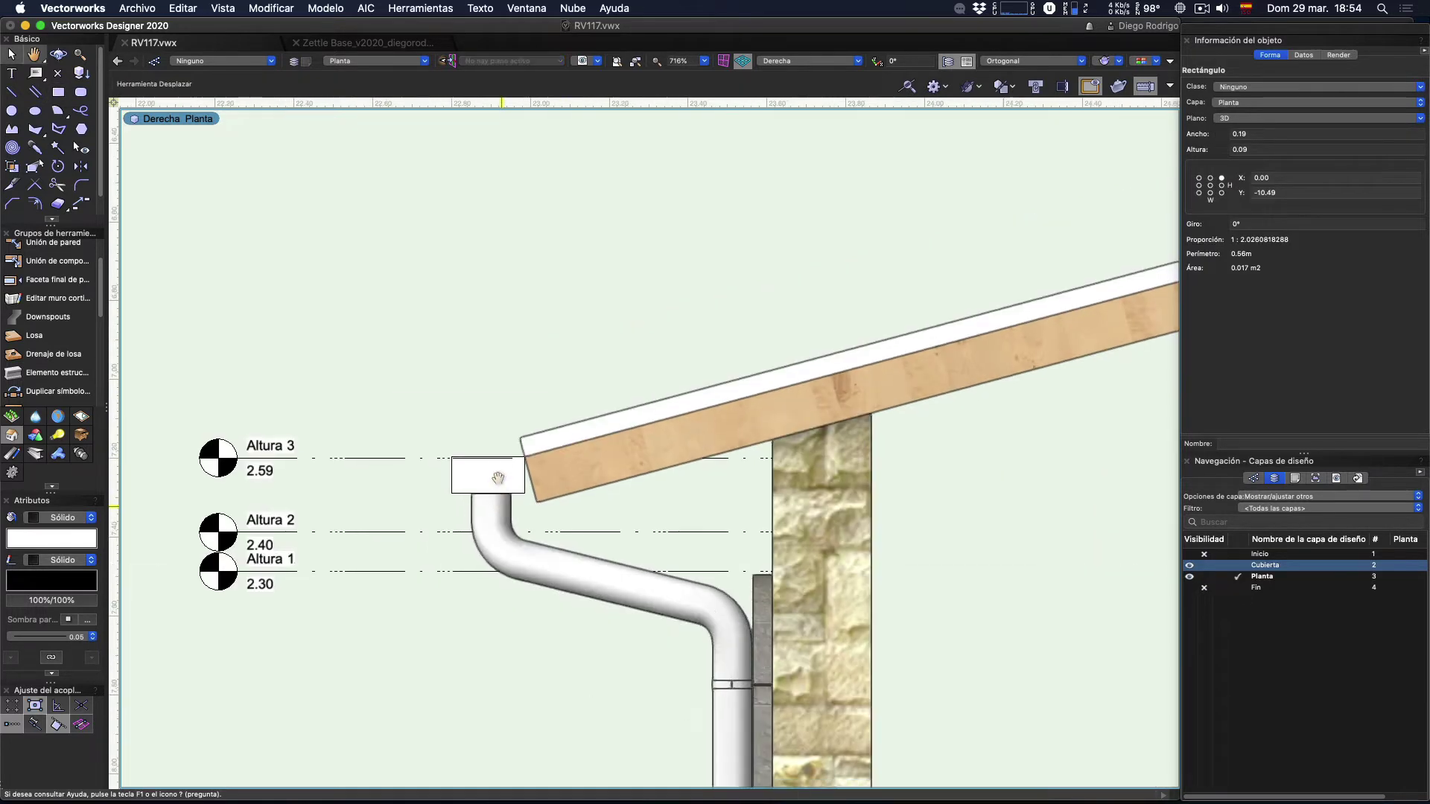
click(495, 417)
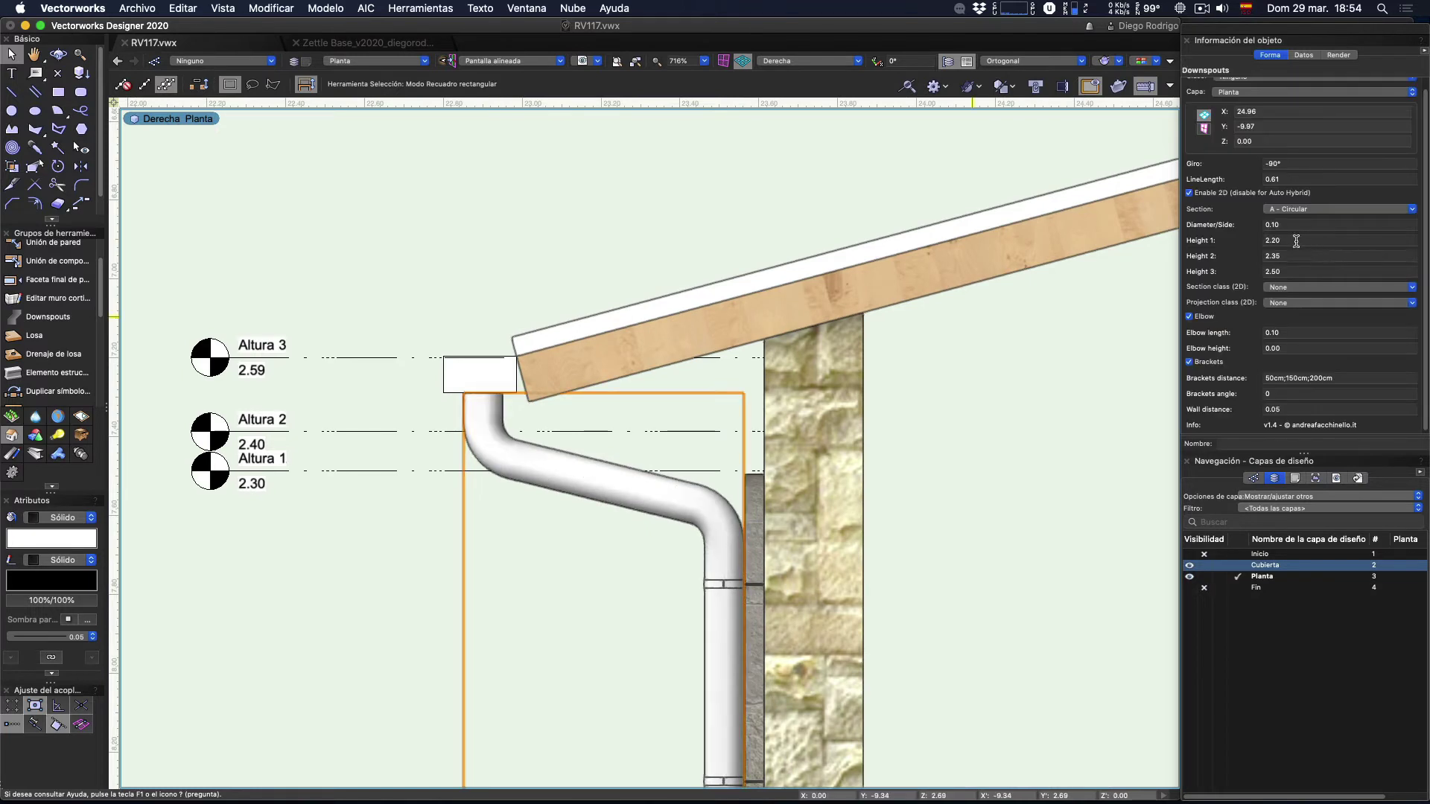
click(1295, 240)
text(2.45)
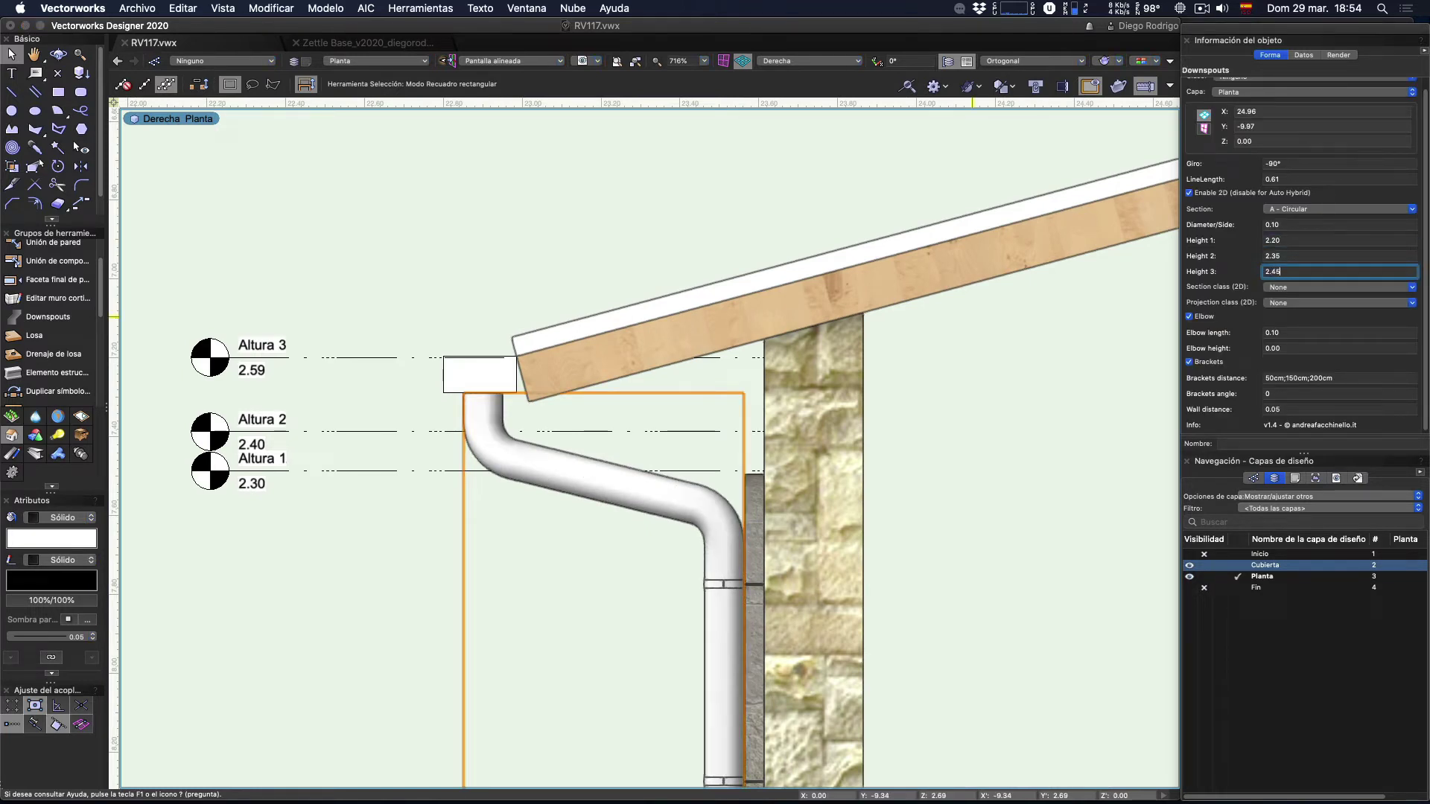
key(Return)
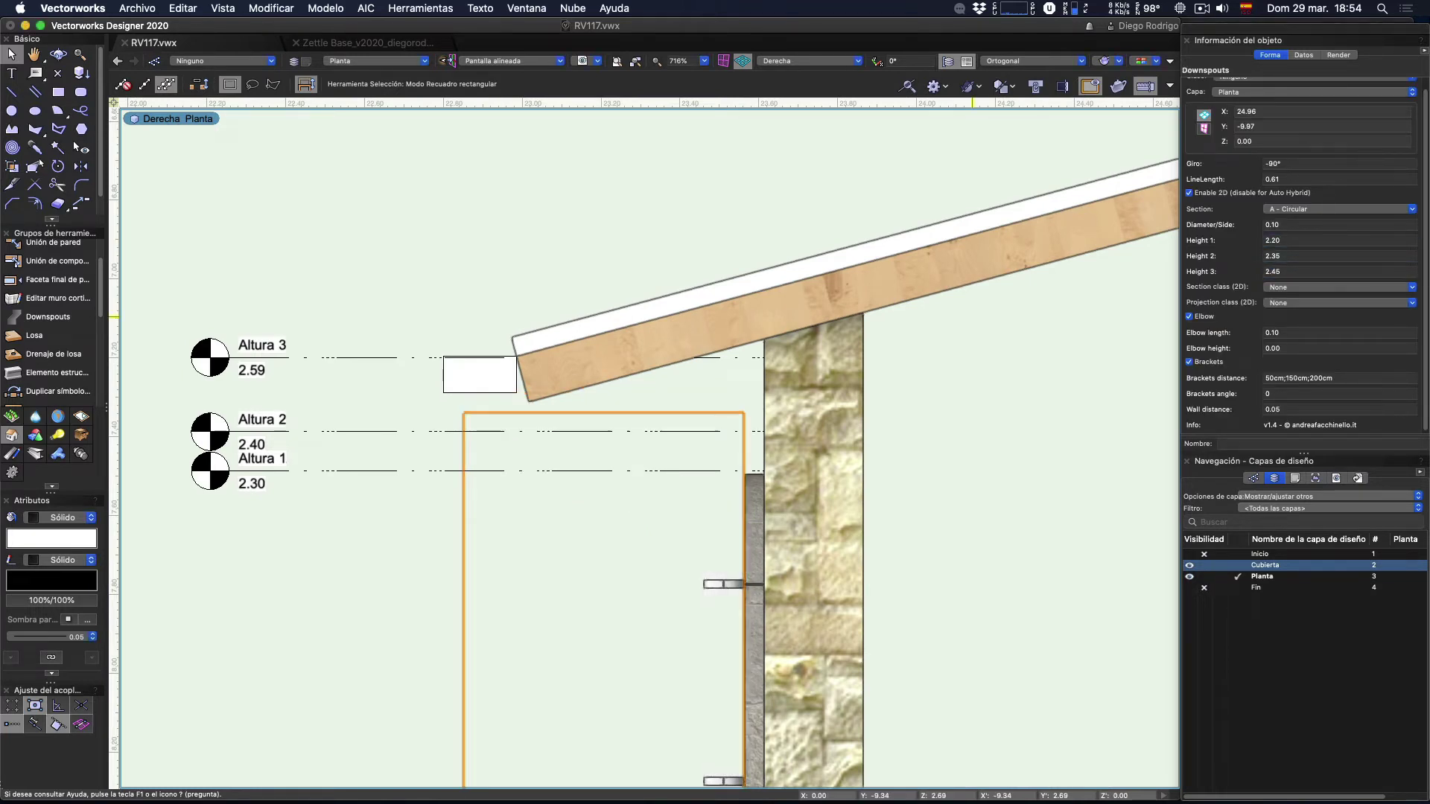
Step: Stretch the profile rectangle's bottom edge down onto the downspout top
scroll(475, 392, up, 5)
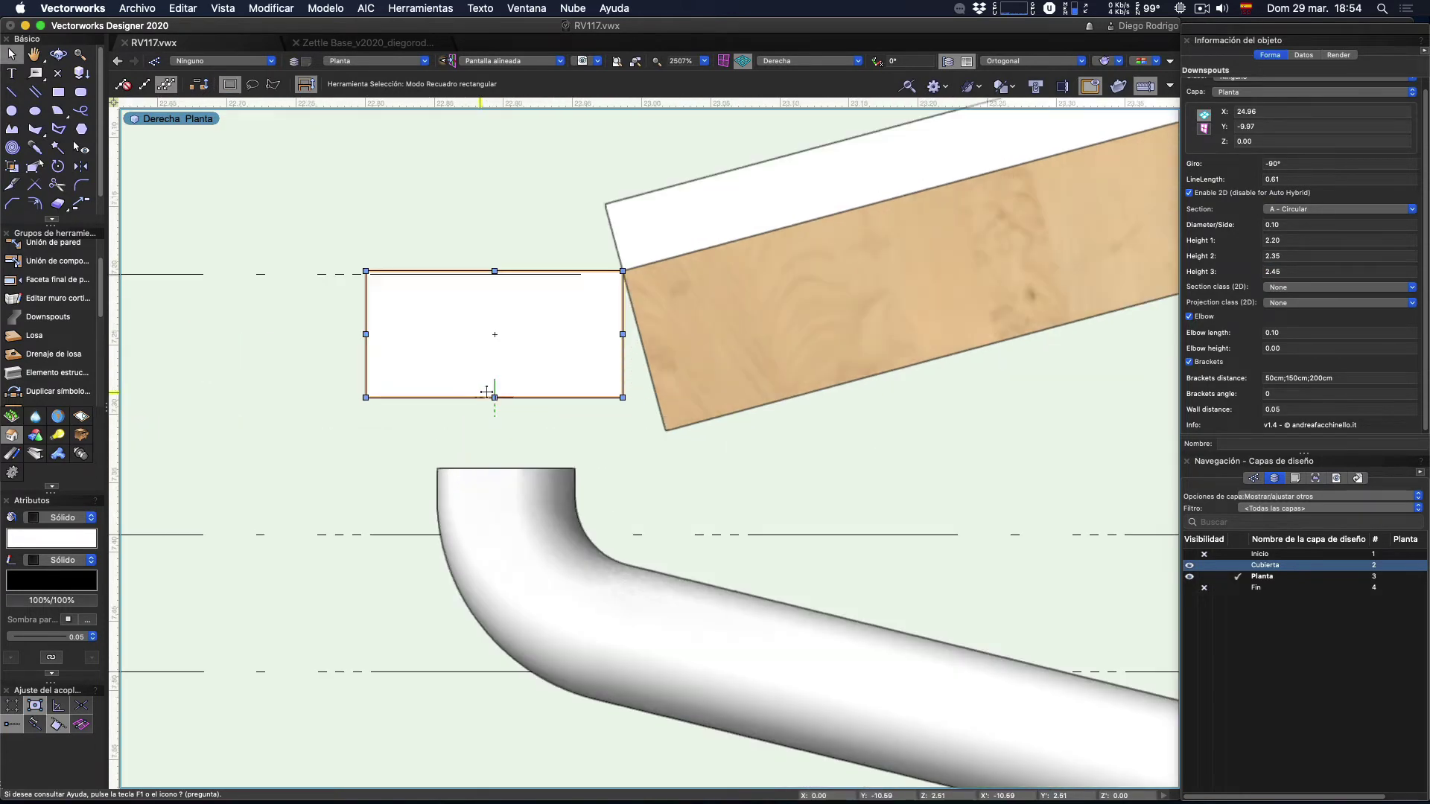
click(488, 393)
drag(494, 399, 493, 470)
scroll(490, 470, down, 4)
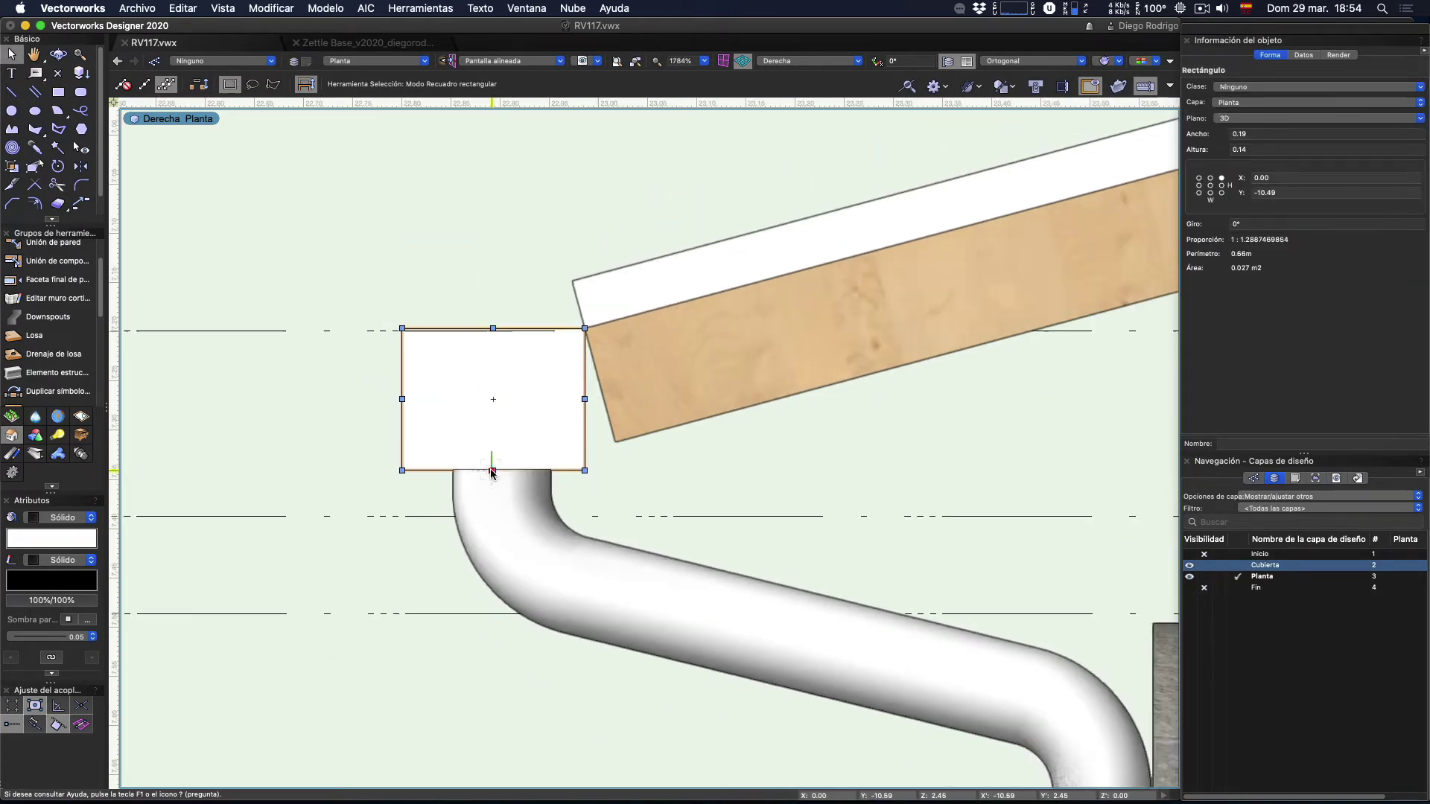
scroll(490, 471, up, 2)
click(482, 441)
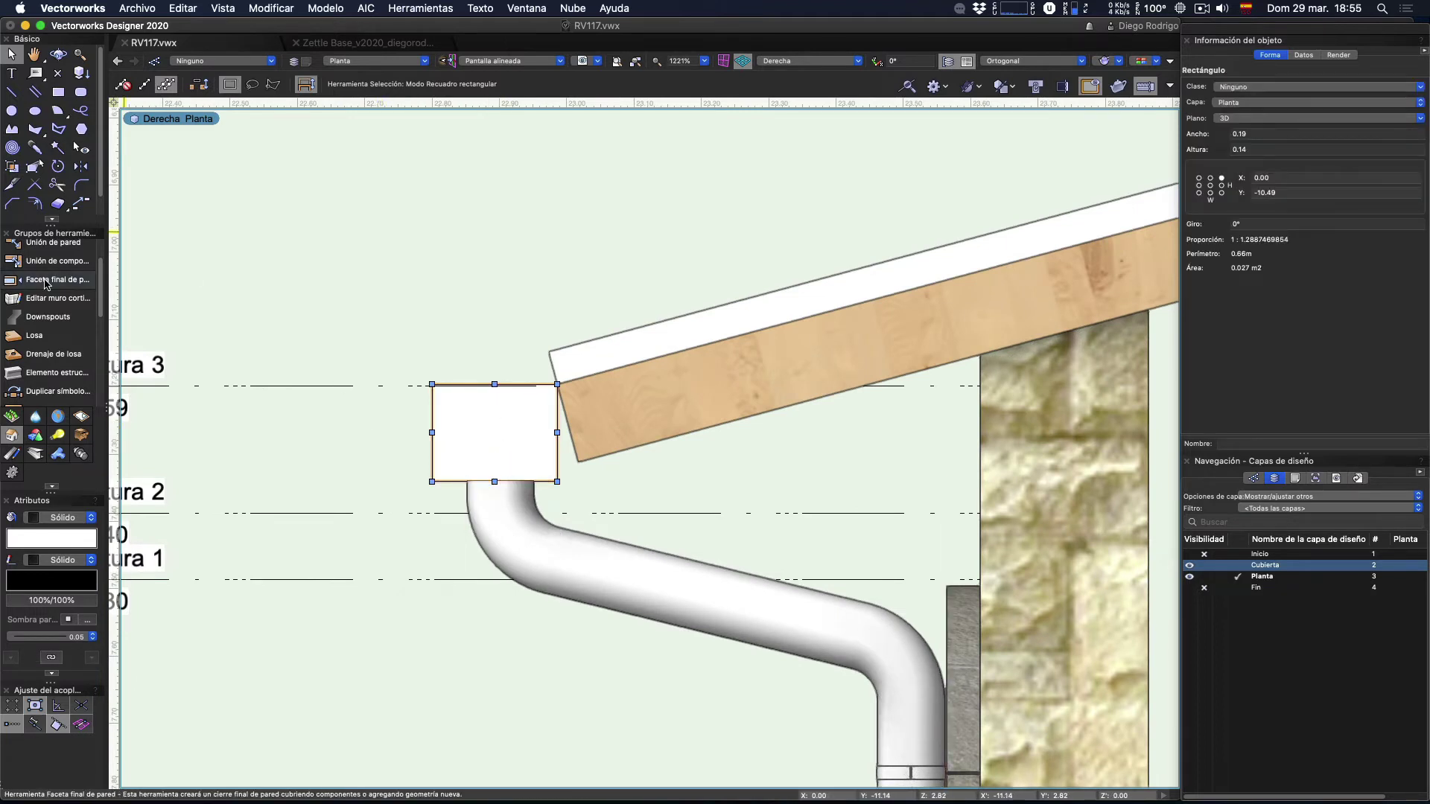
Step: Clip a notch out of the gutter profile's left side
click(58, 204)
scroll(418, 434, up, 1)
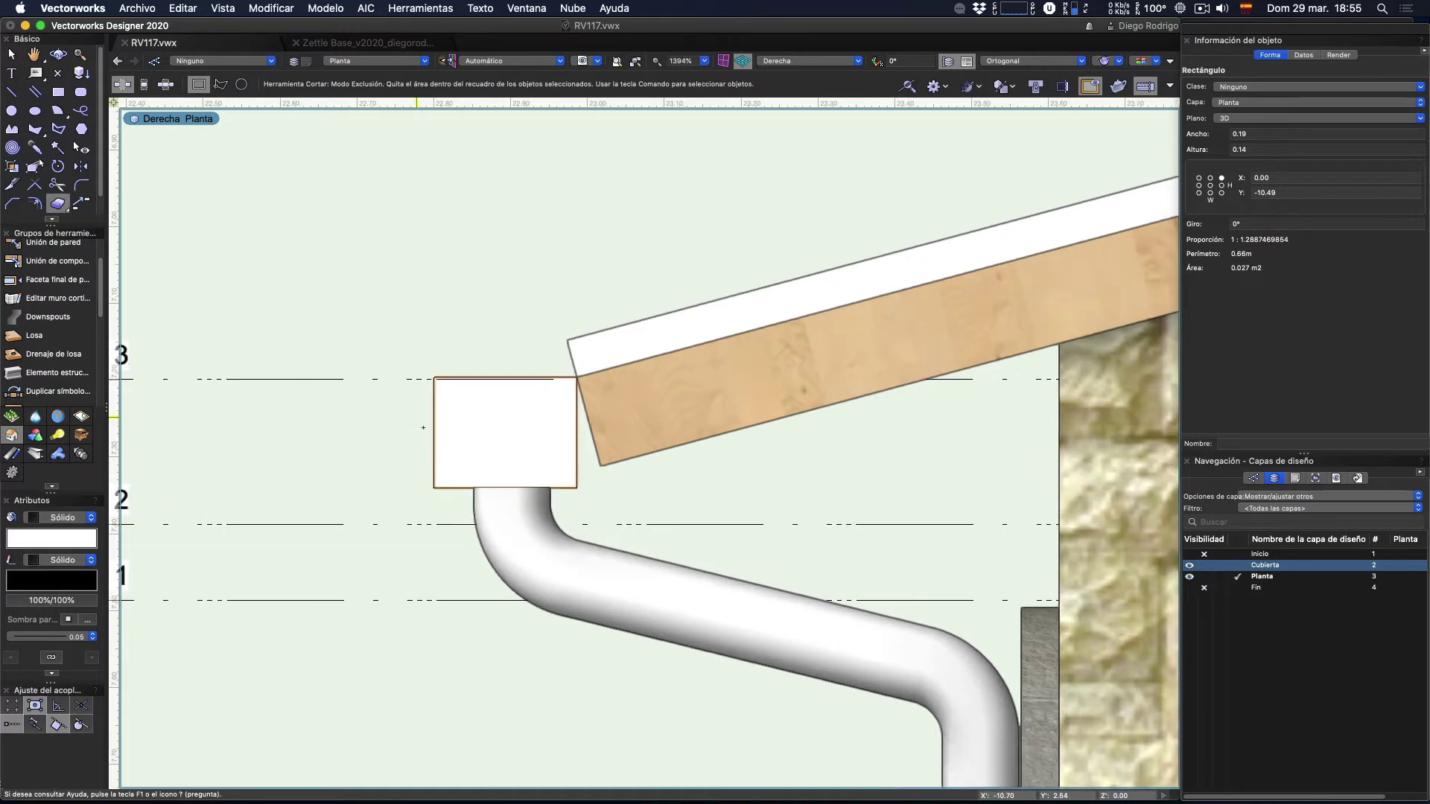
click(443, 459)
scroll(402, 463, up, 4)
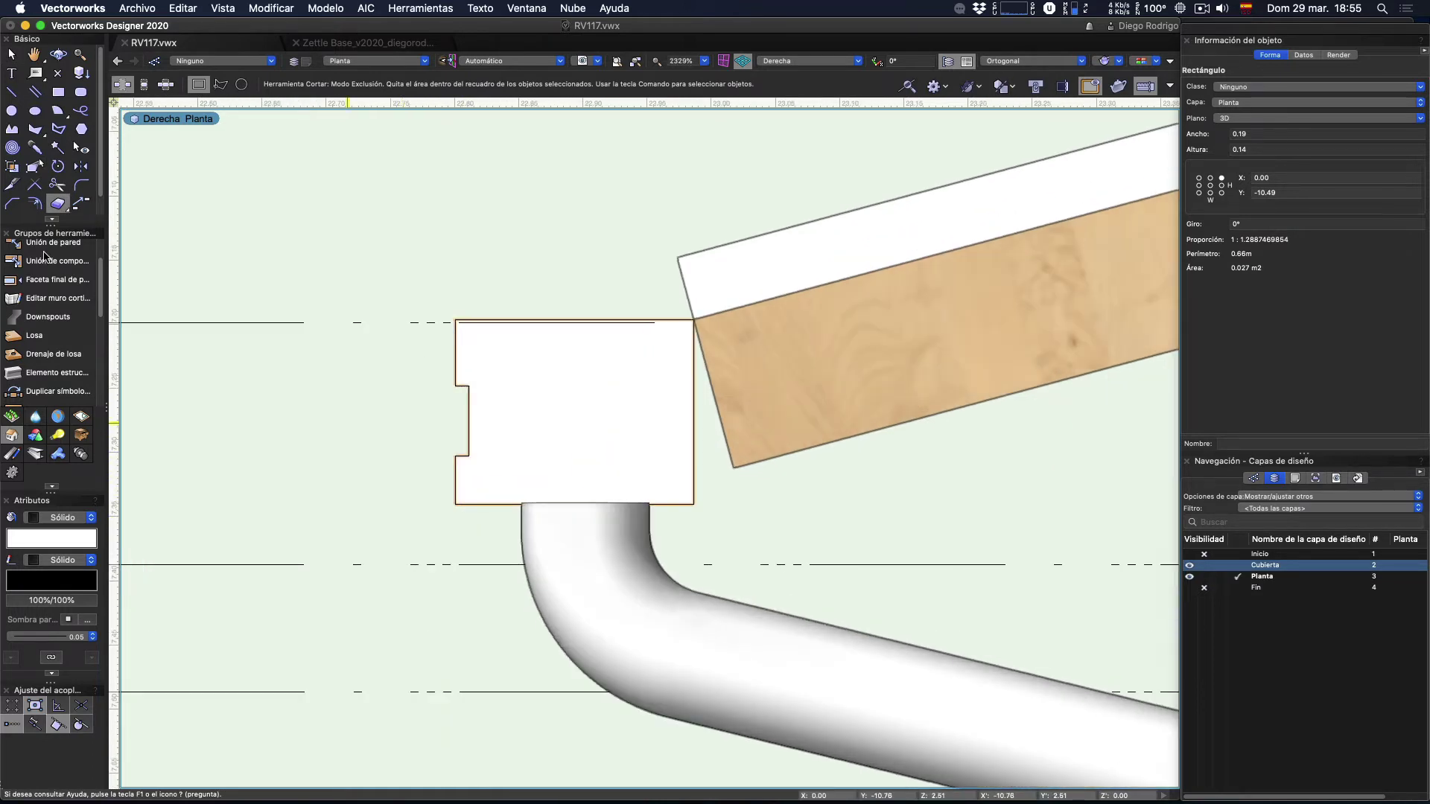
Step: Fillet the profile's bottom-left corner with radius 0.03
click(81, 185)
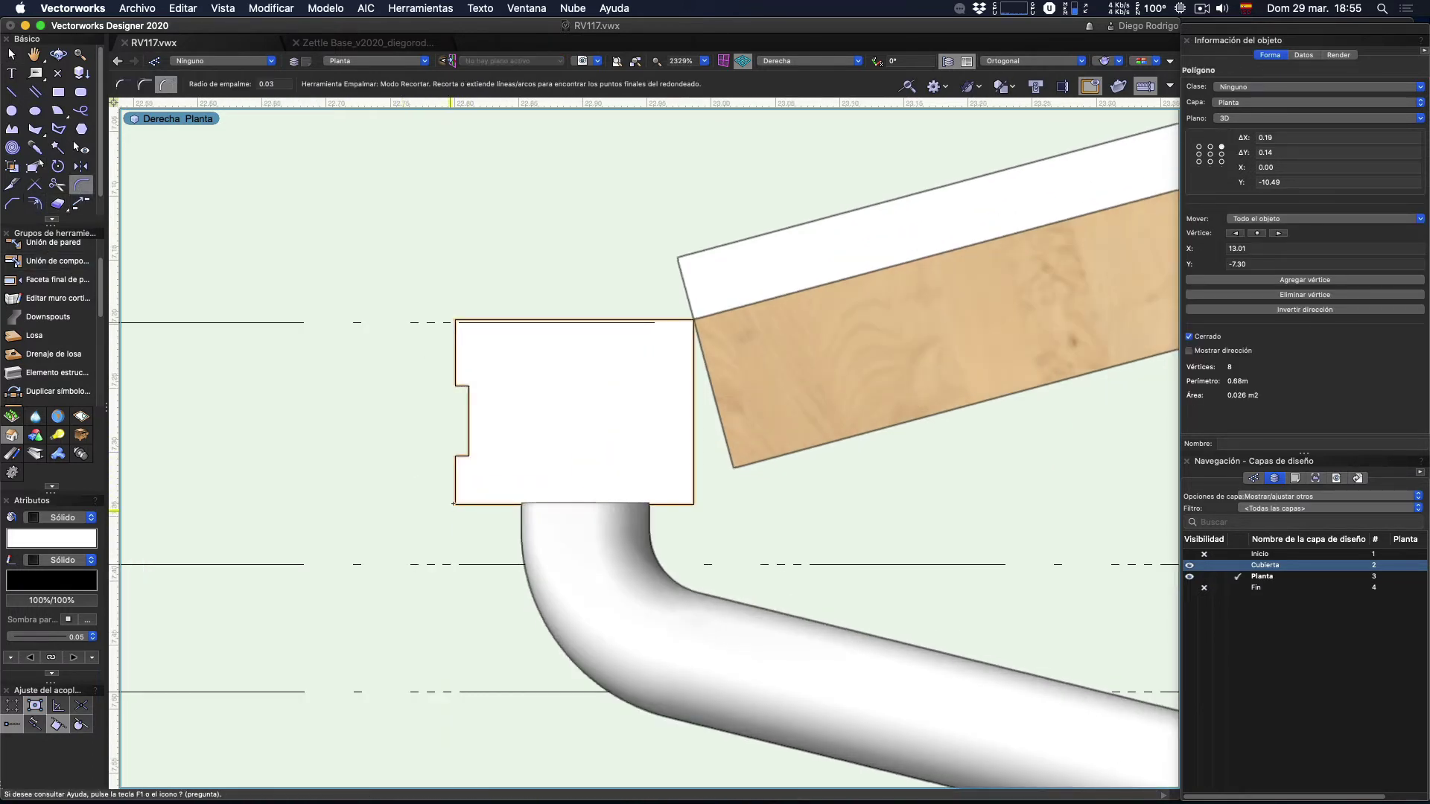
click(454, 489)
click(481, 505)
key(x)
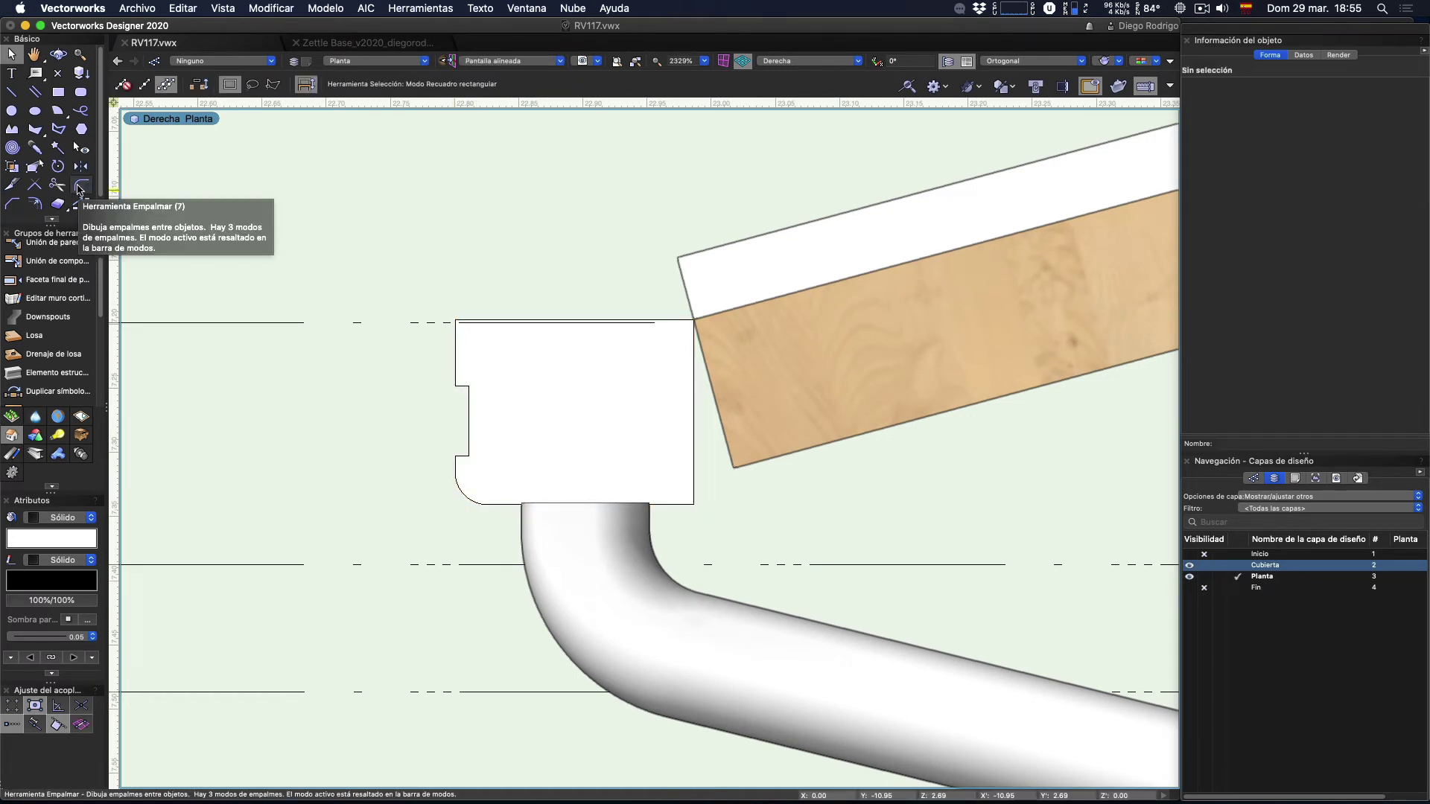
click(517, 415)
Step: Check the Altura 3 level marker and reselect the notched gutter profile
scroll(520, 417, down, 5)
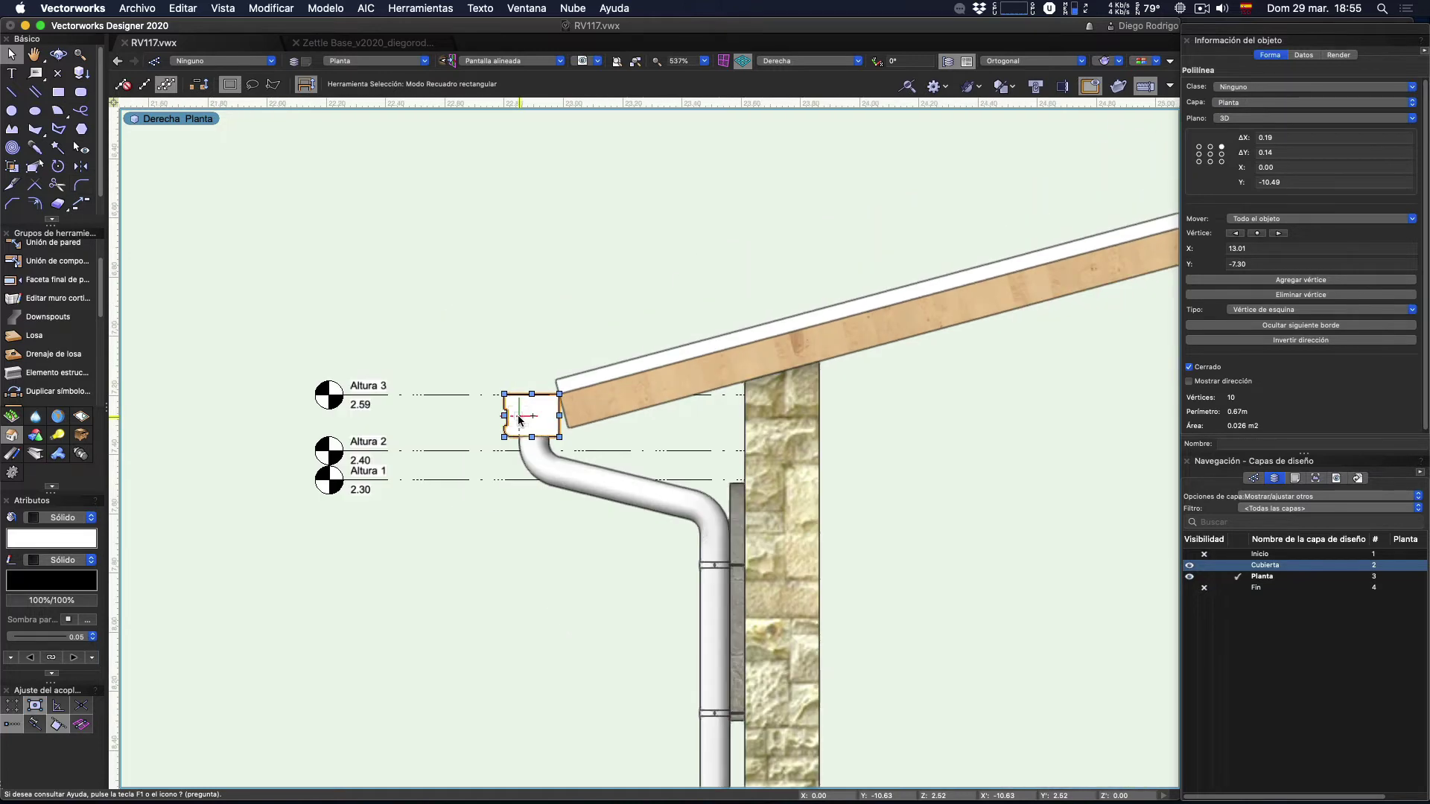
click(329, 395)
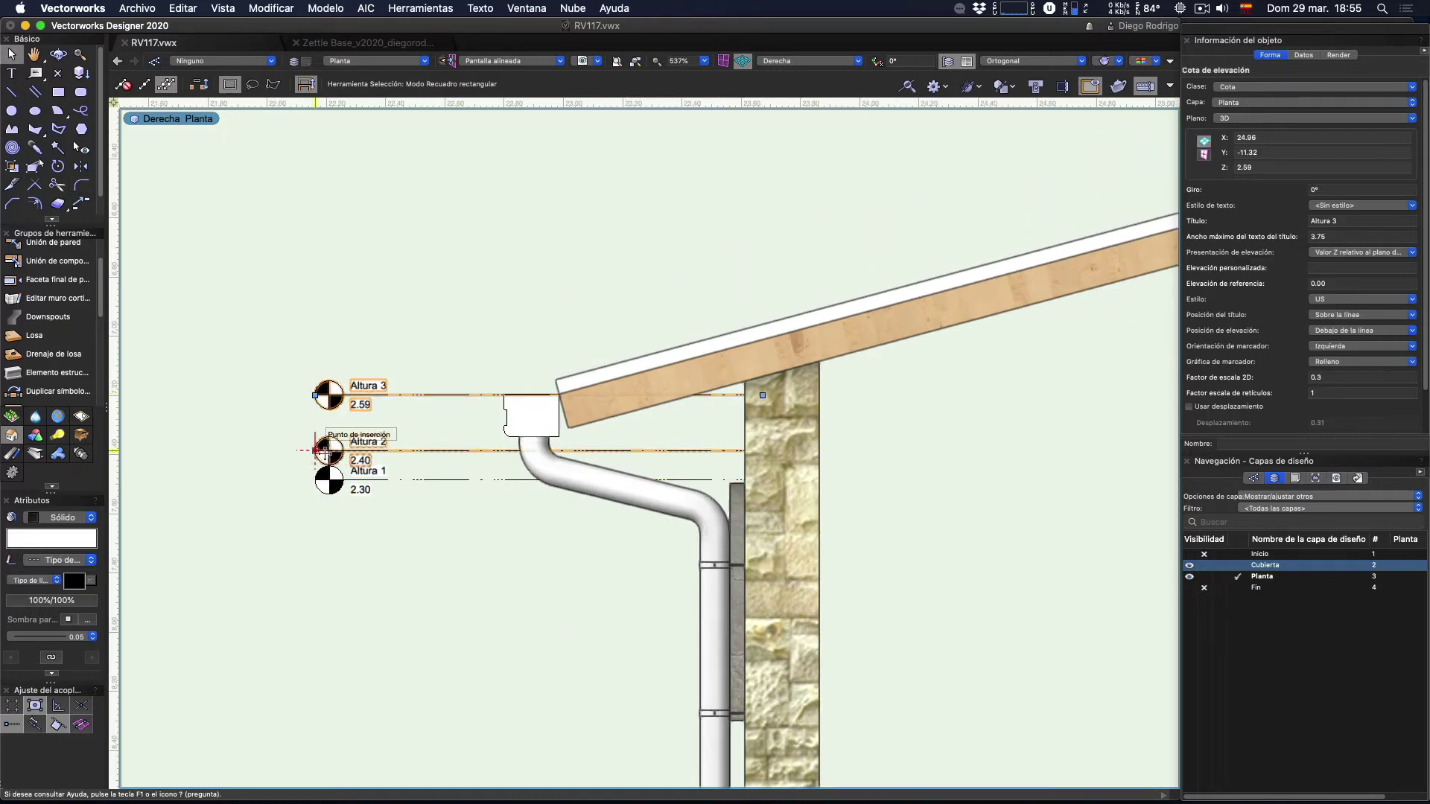
click(530, 411)
scroll(530, 411, up, 4)
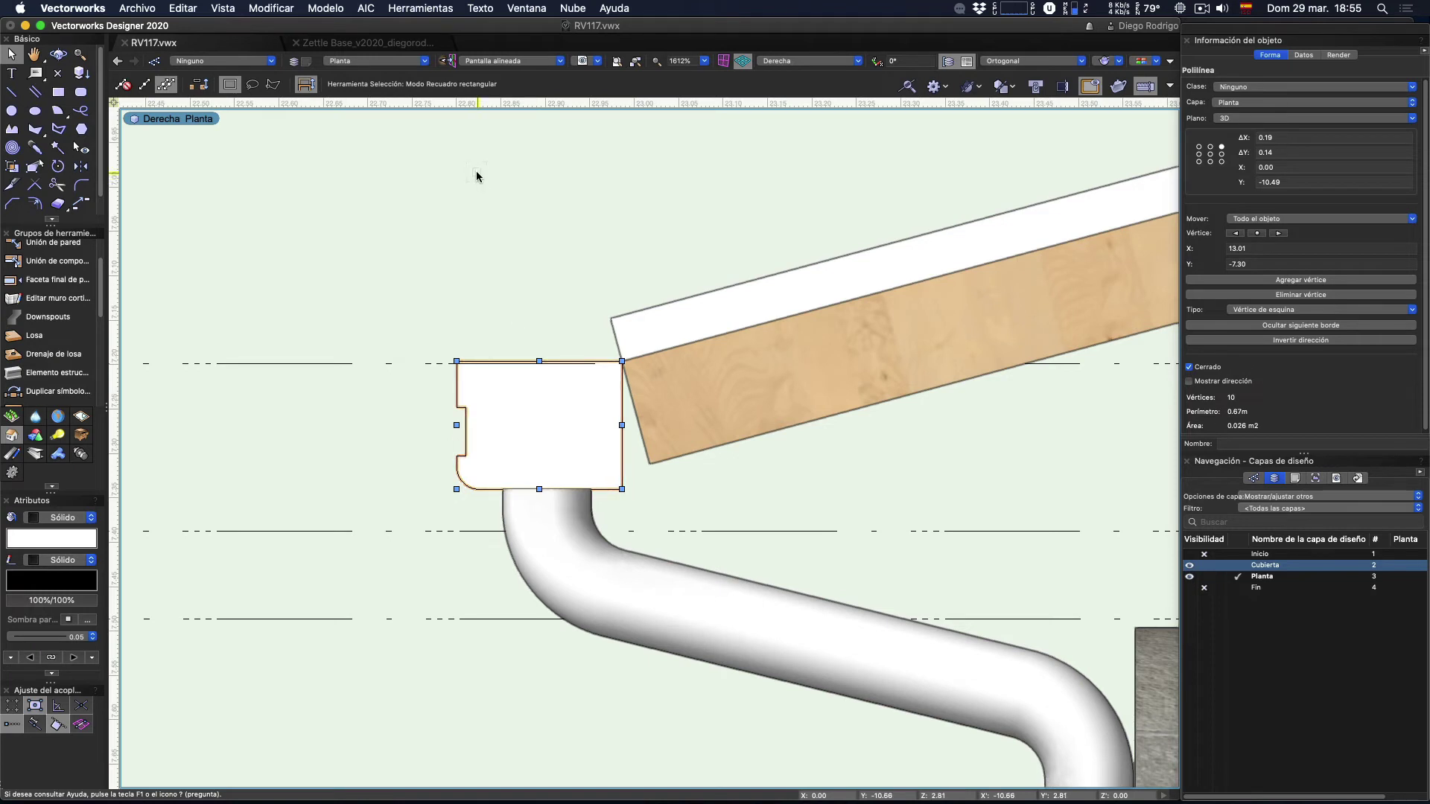
click(325, 8)
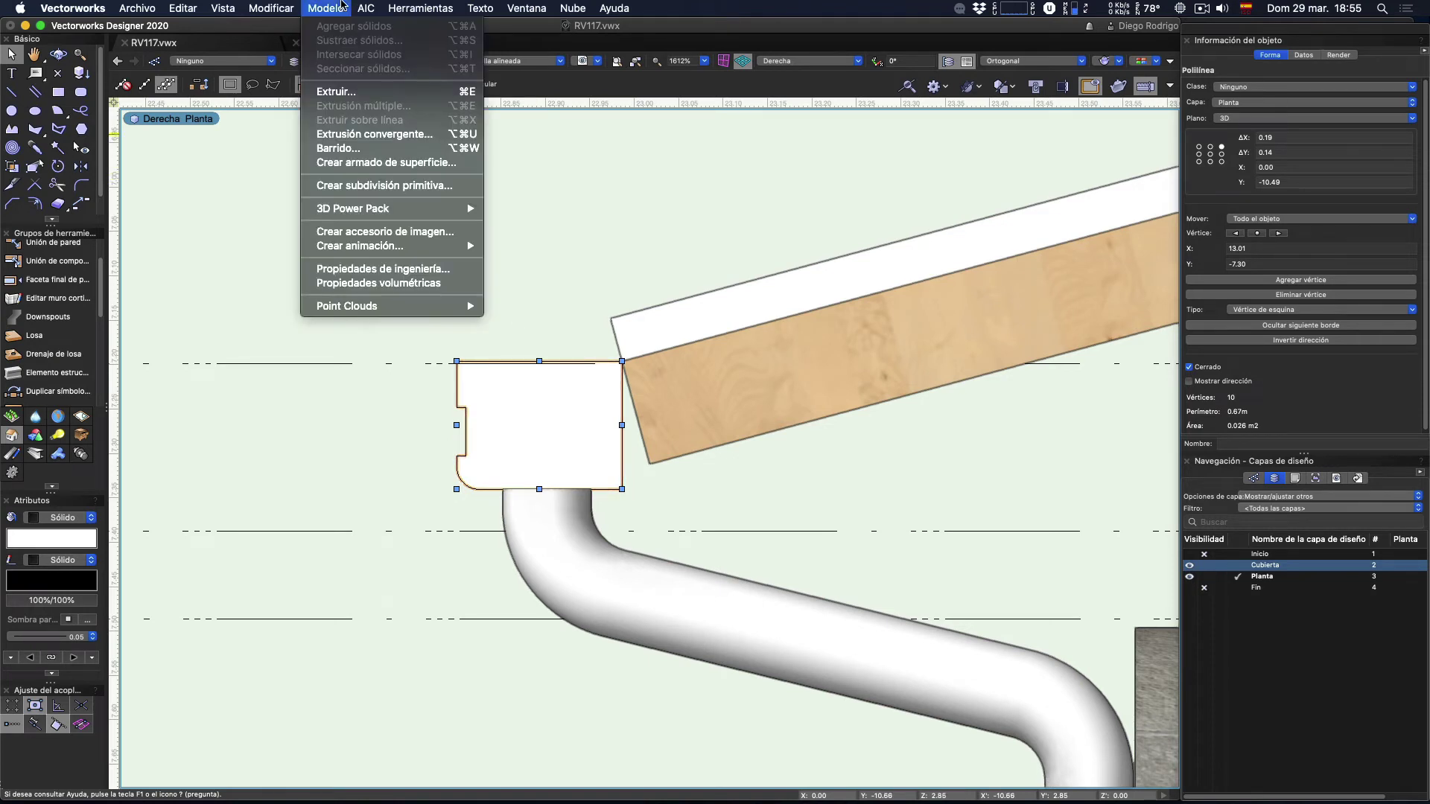
Step: Extrude the gutter profile to a length of 5.00
click(347, 93)
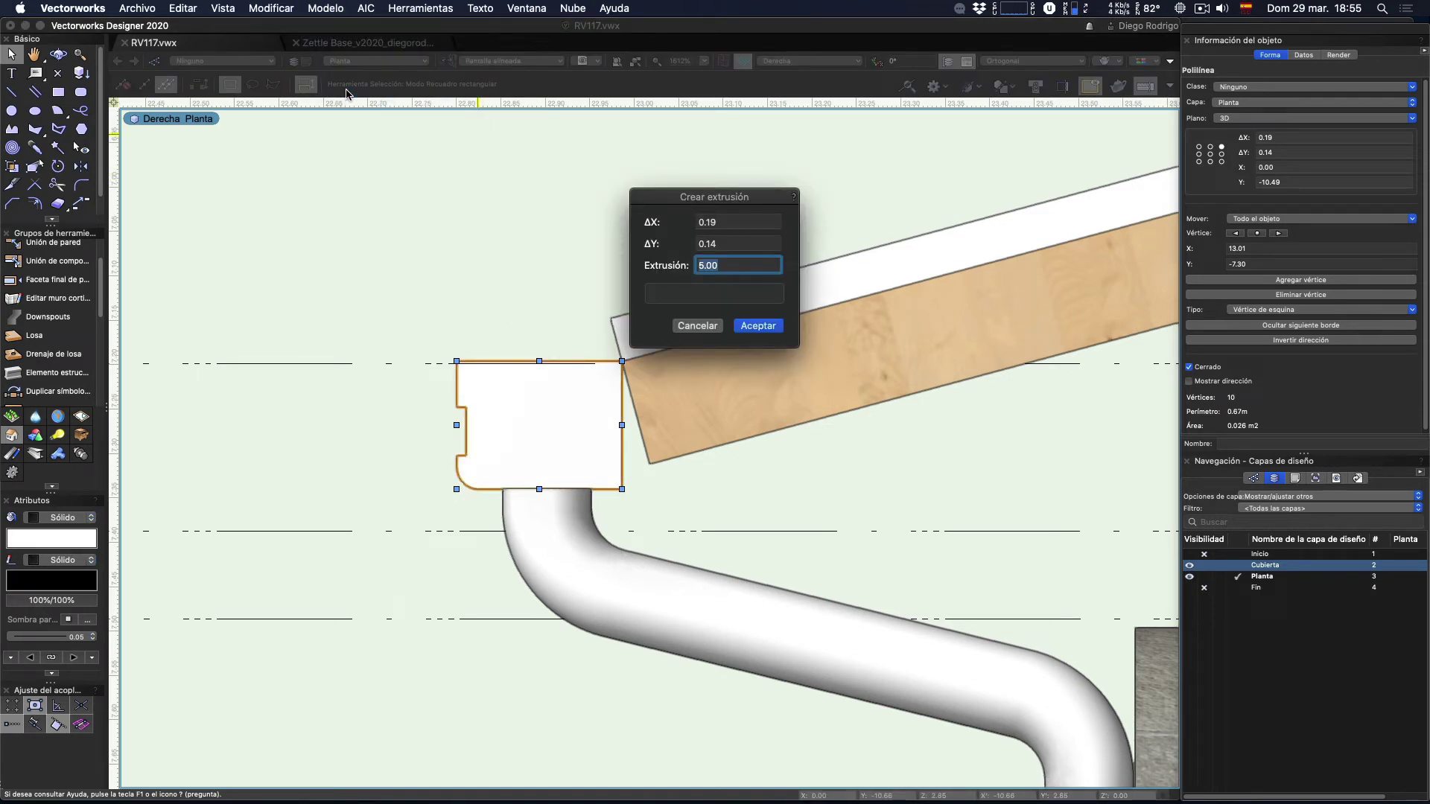
key(Return)
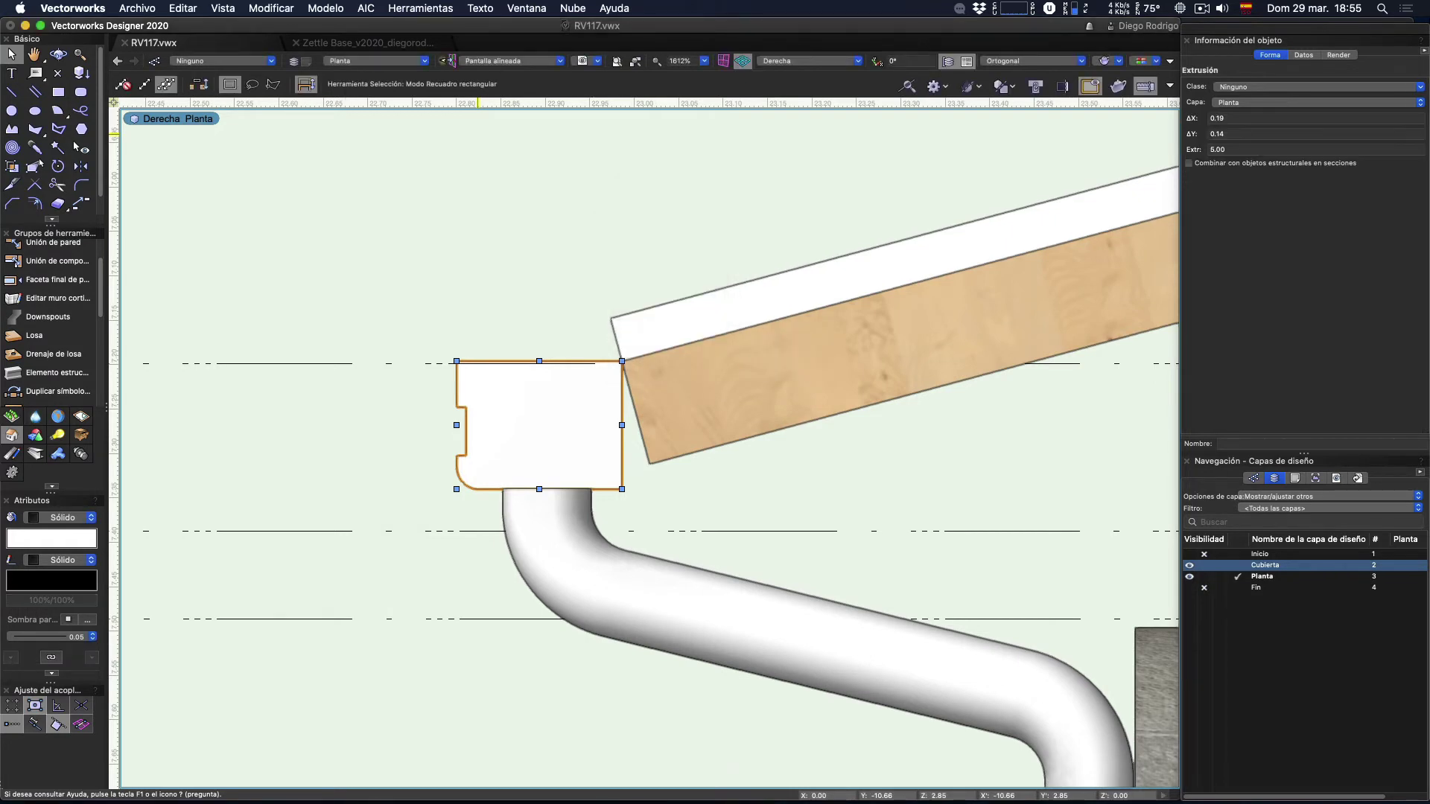
scroll(434, 408, up, 3)
Step: In Left Isometric view, move the extruded gutter onto the roof eave above the downspout
key(KP_1)
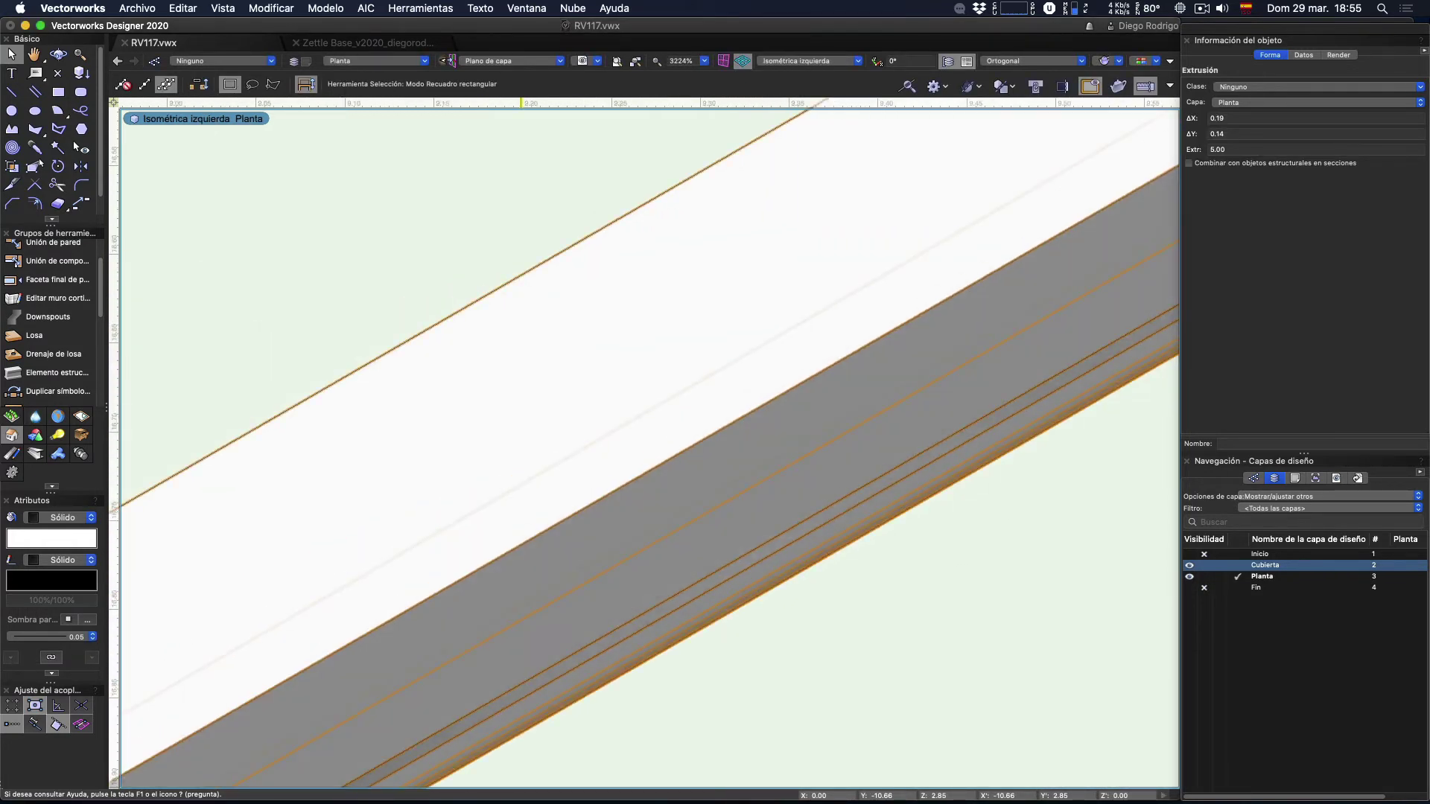
key(ctrl+shift+z)
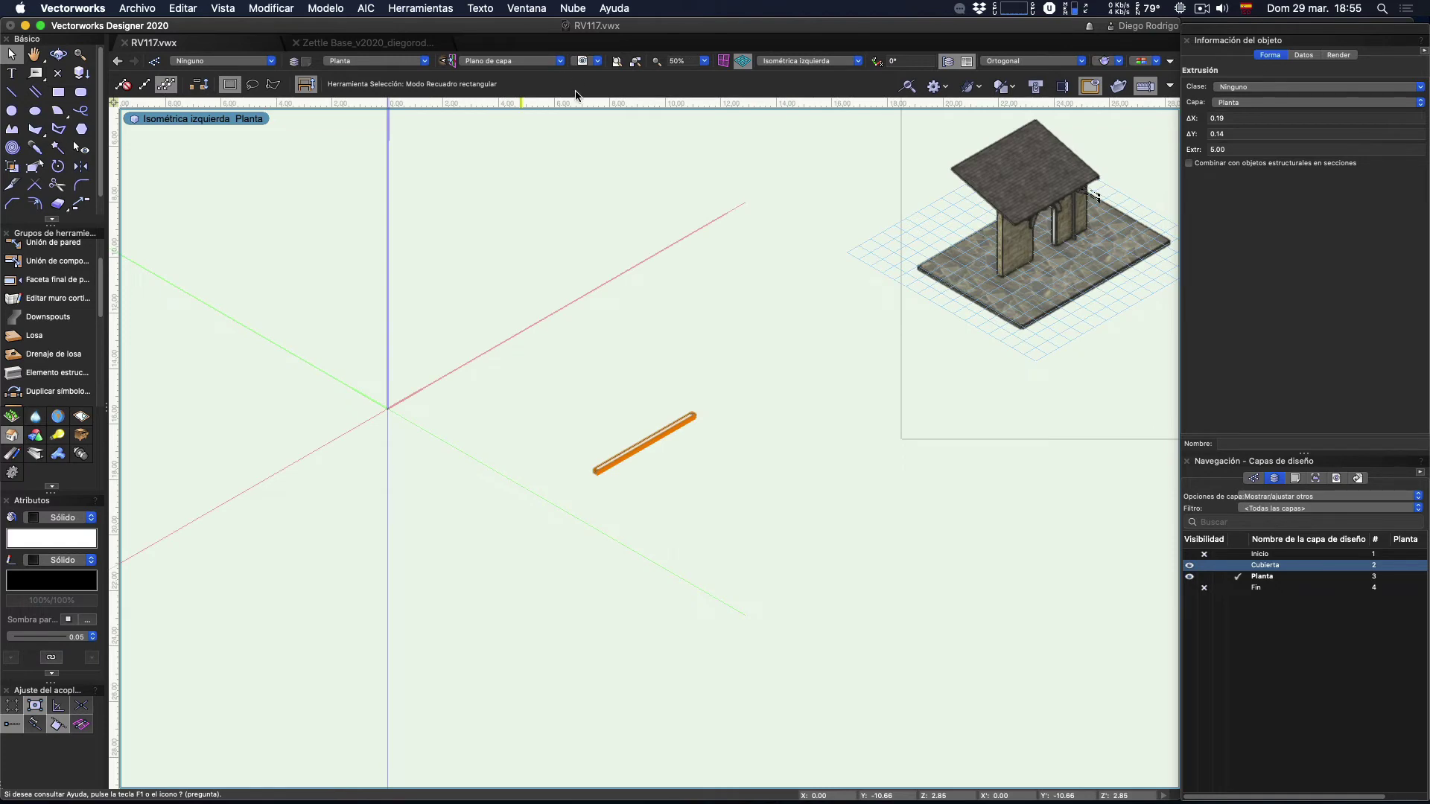
drag(693, 414, 1100, 179)
scroll(678, 347, up, 5)
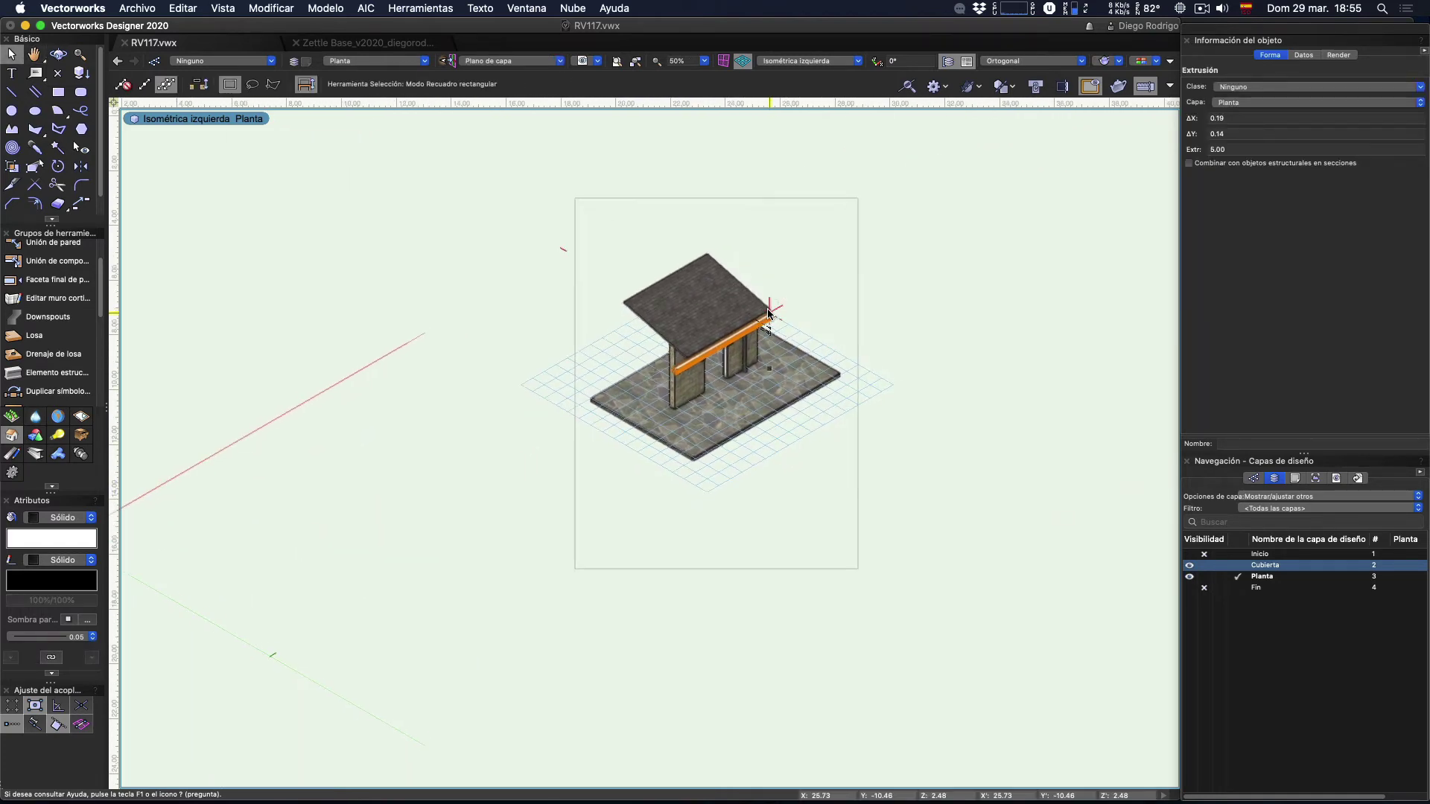
scroll(677, 347, up, 5)
scroll(832, 323, up, 2)
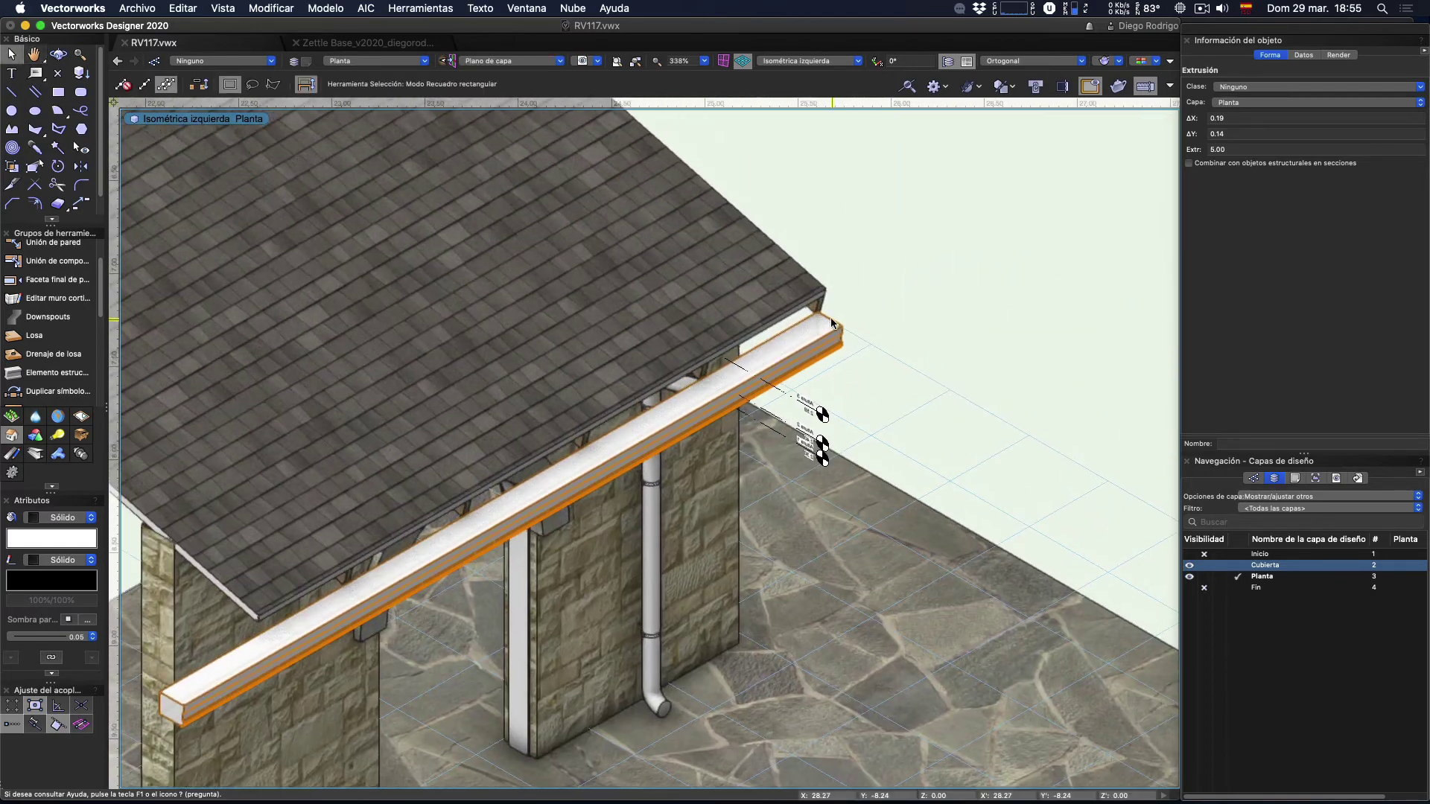
scroll(832, 322, up, 4)
drag(768, 289, 806, 185)
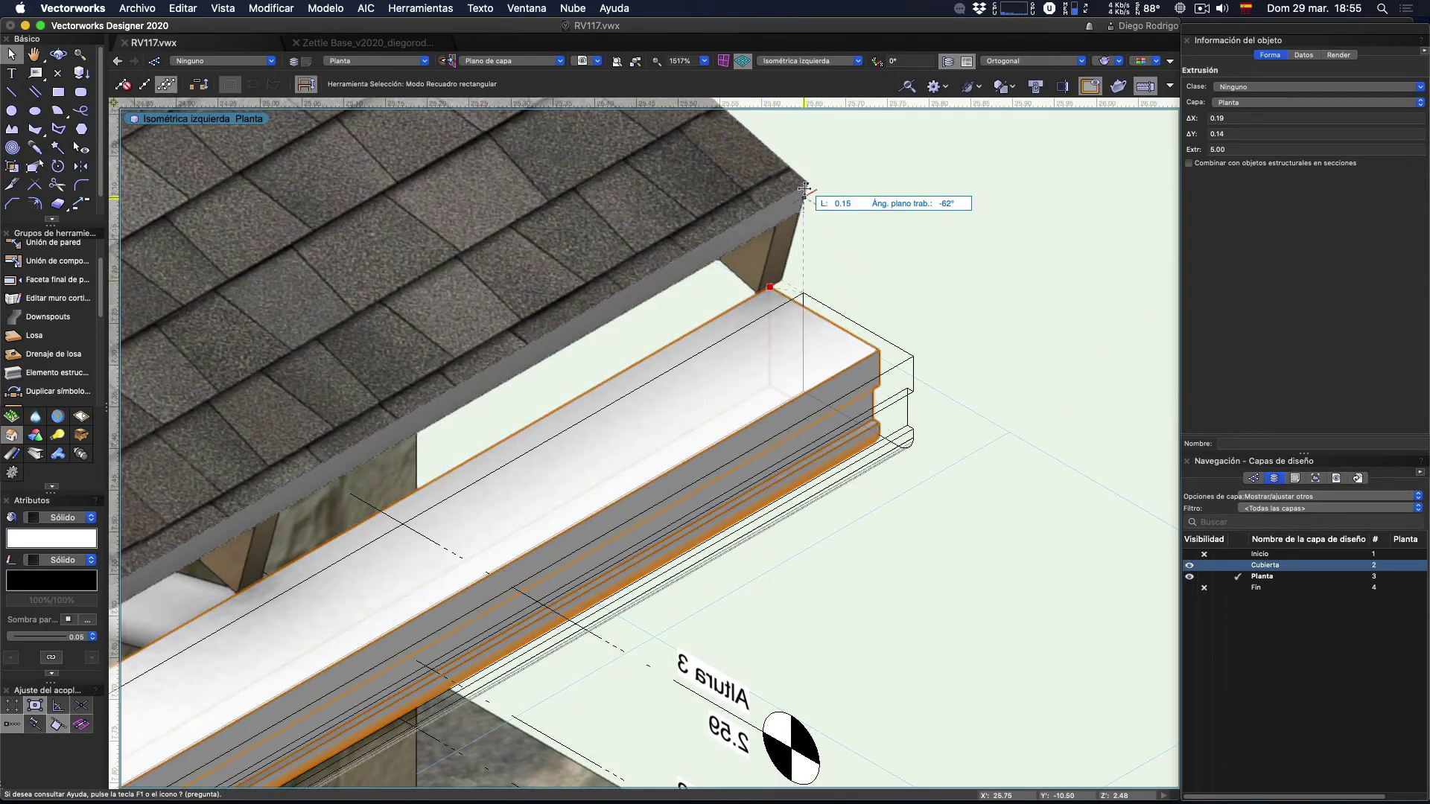
scroll(808, 234, down, 5)
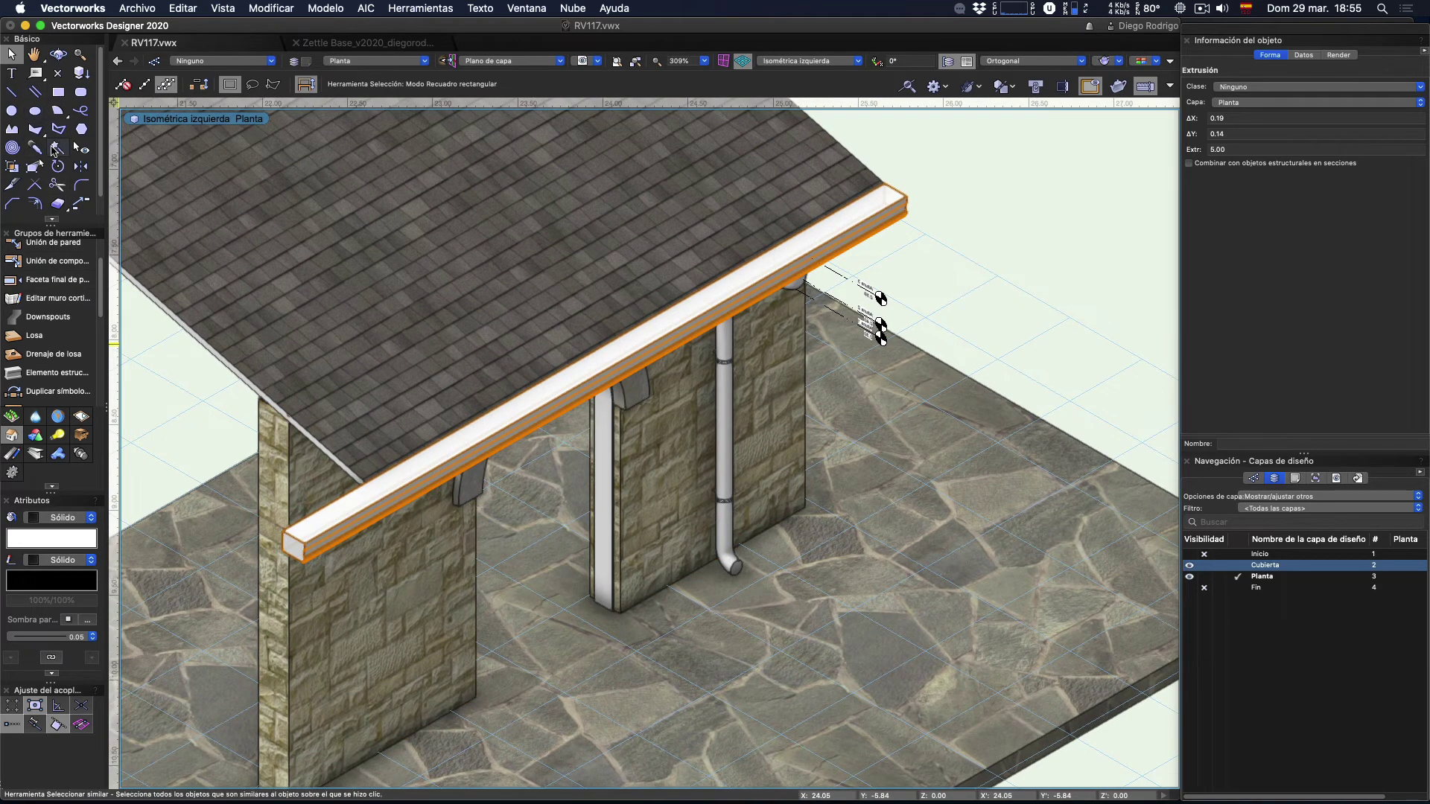
Step: Shorten the gutter extrusion along the eave from 5.00 to 4.31
click(34, 166)
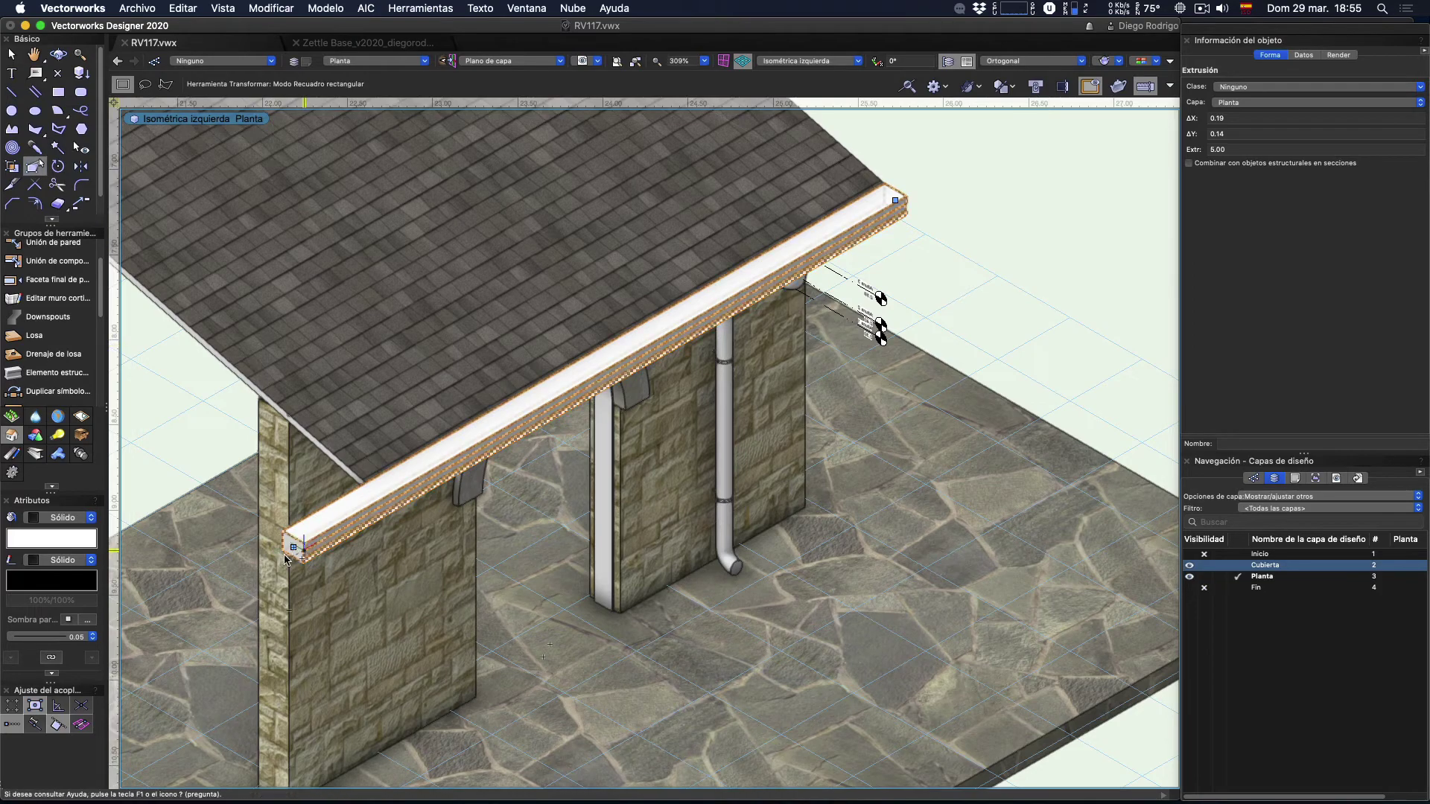
drag(285, 560, 358, 477)
key(x)
scroll(423, 507, up, 10)
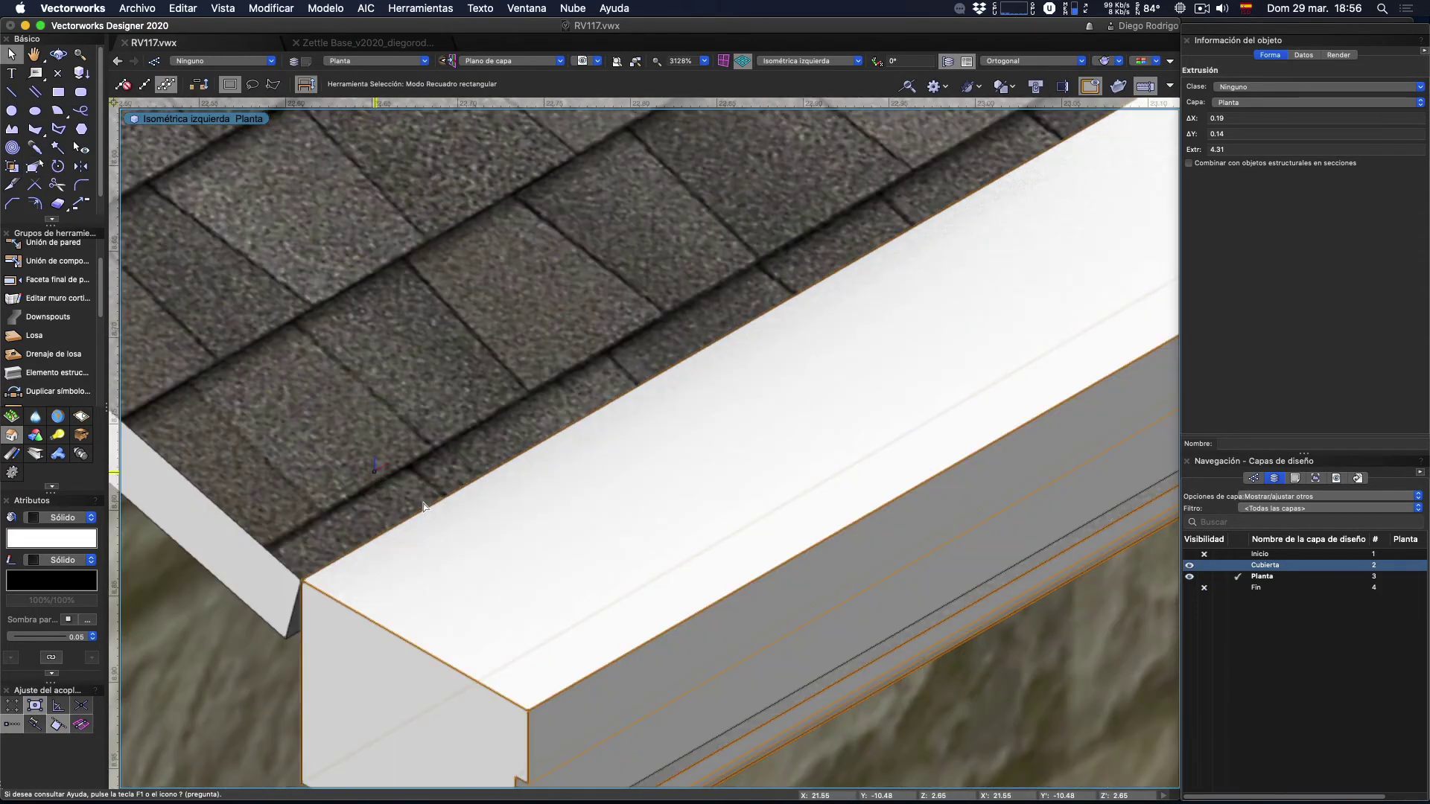
scroll(423, 506, down, 6)
scroll(383, 504, up, 2)
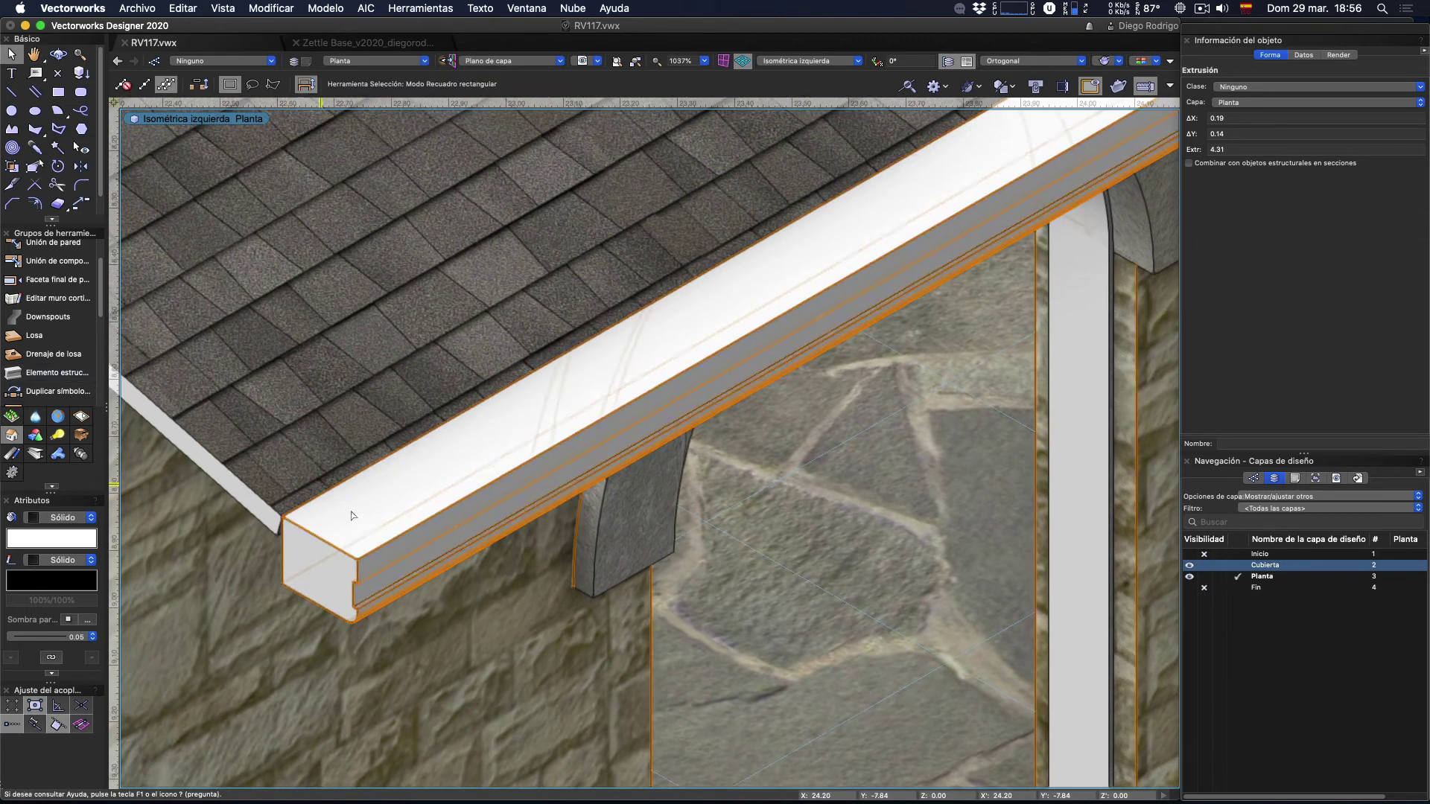
scroll(347, 507, down, 1)
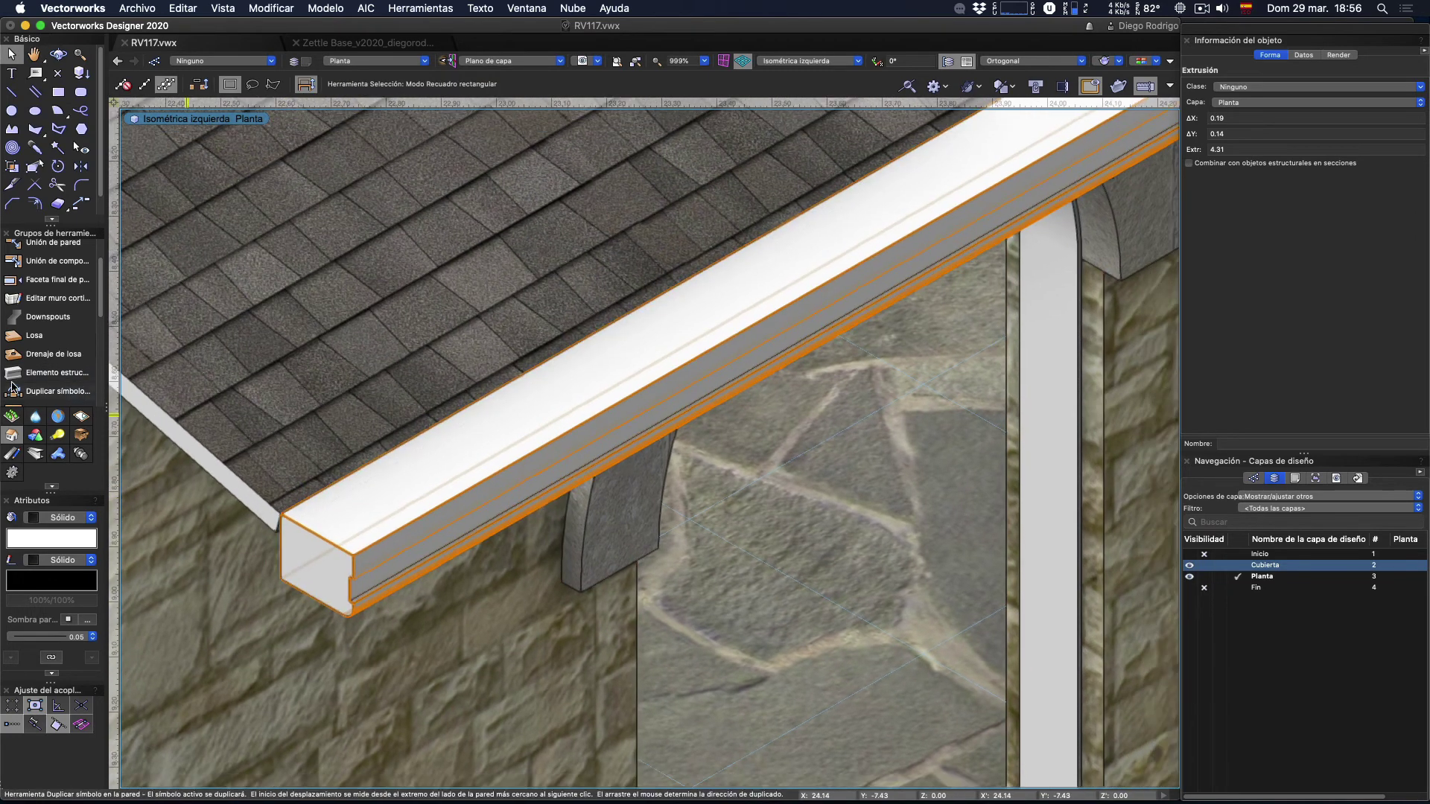
Step: Switch the tool set to 3D Modeling
click(41, 435)
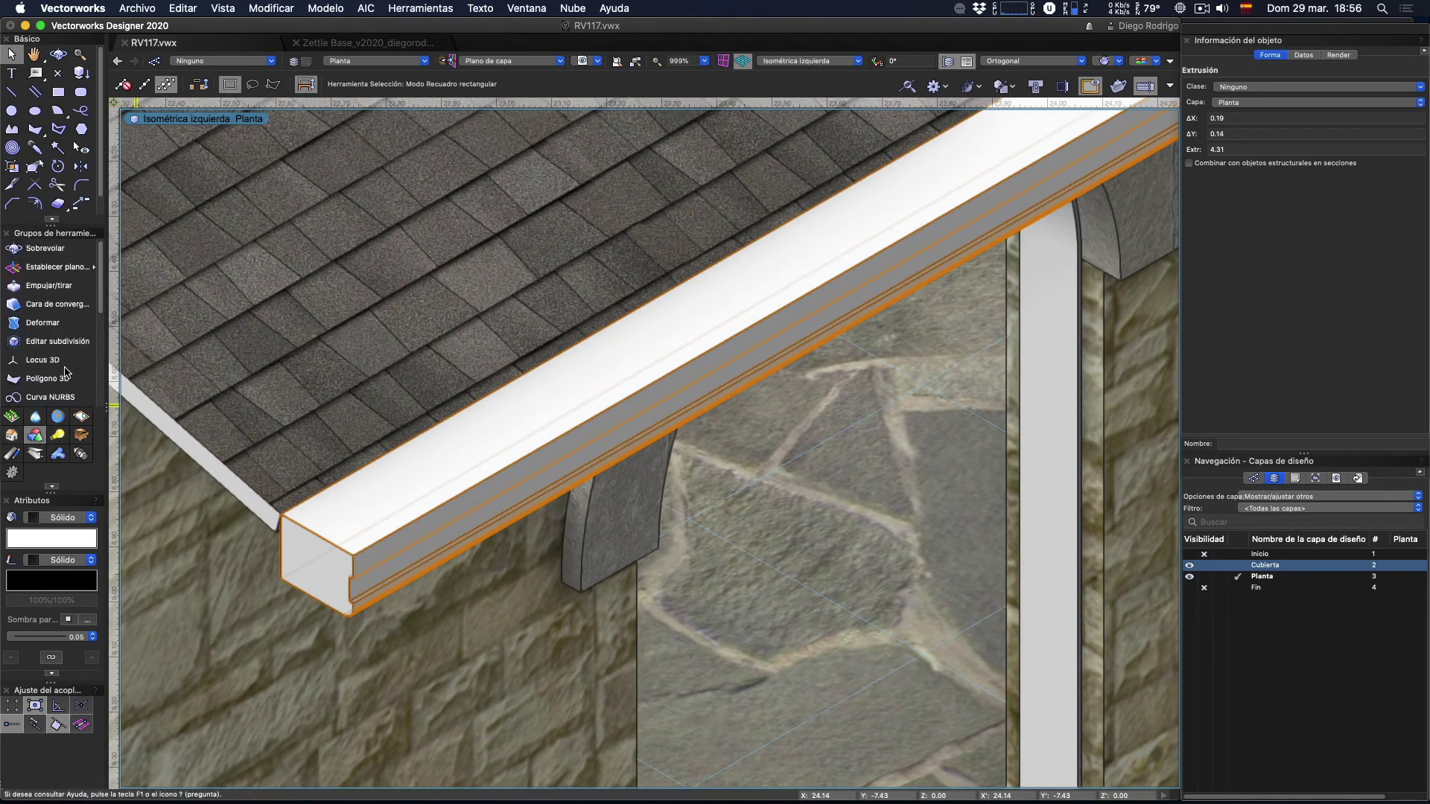
scroll(47, 312, down, 3)
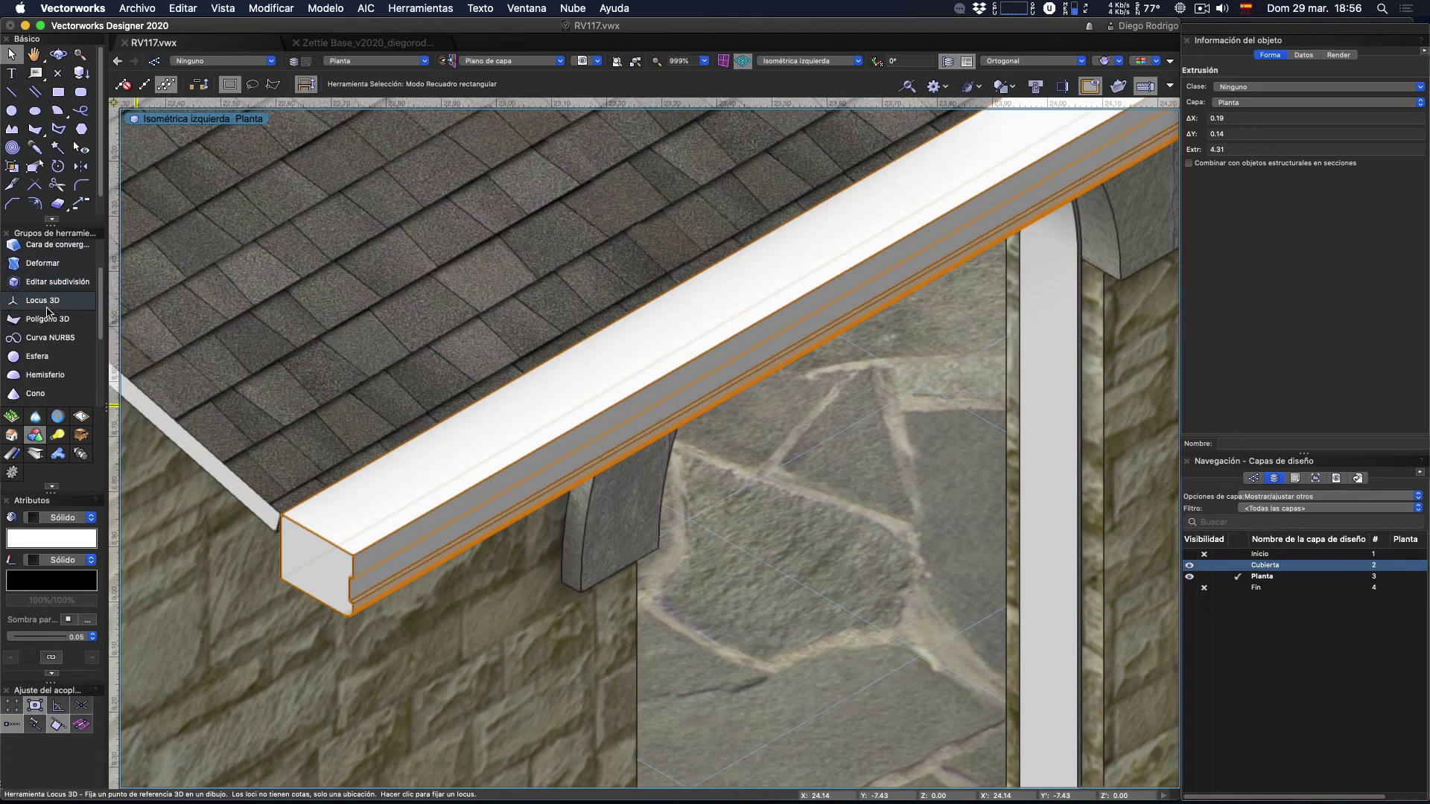
scroll(47, 312, down, 4)
scroll(44, 310, down, 3)
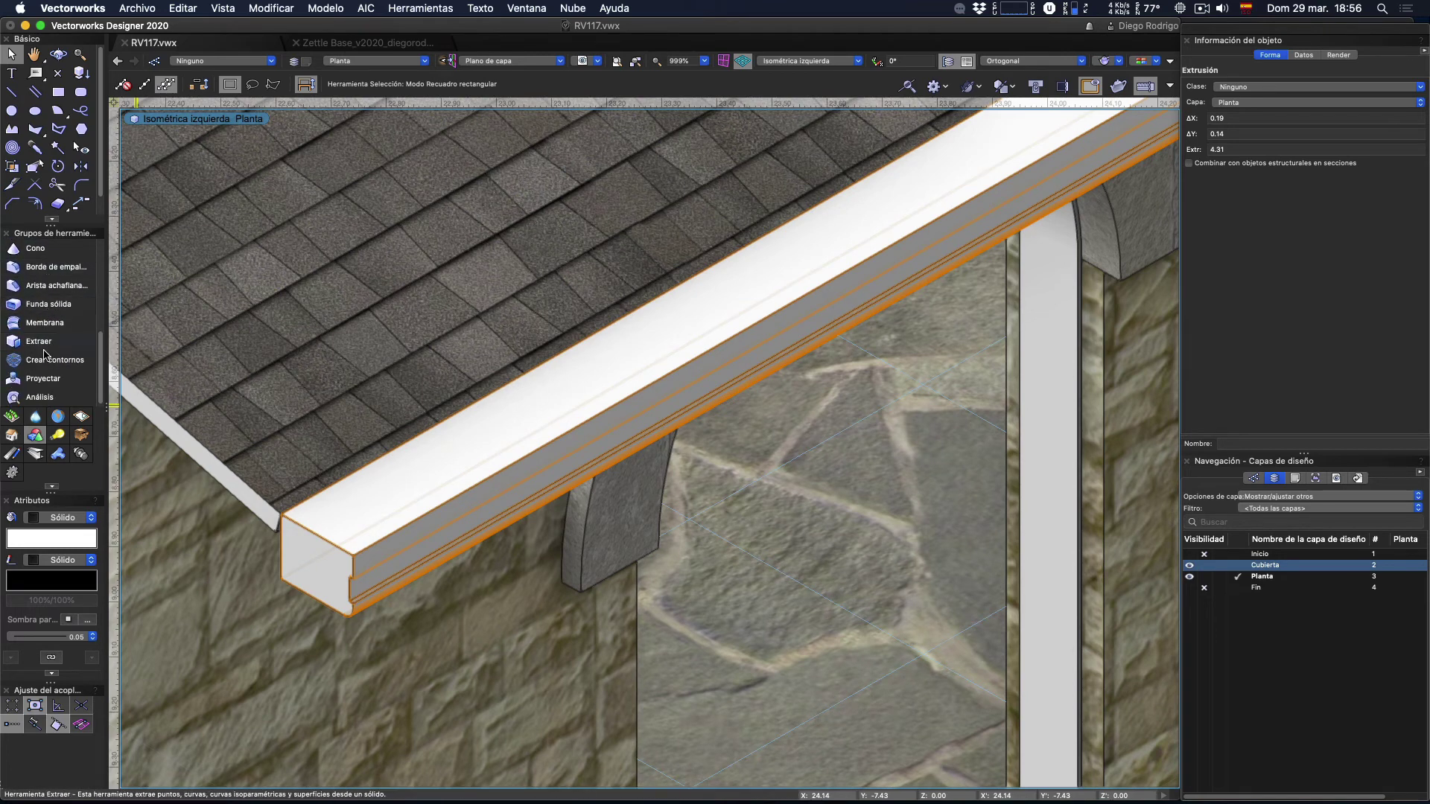
Step: Shell the gutter extrusion at 0.01 thickness, removing its top face
click(41, 307)
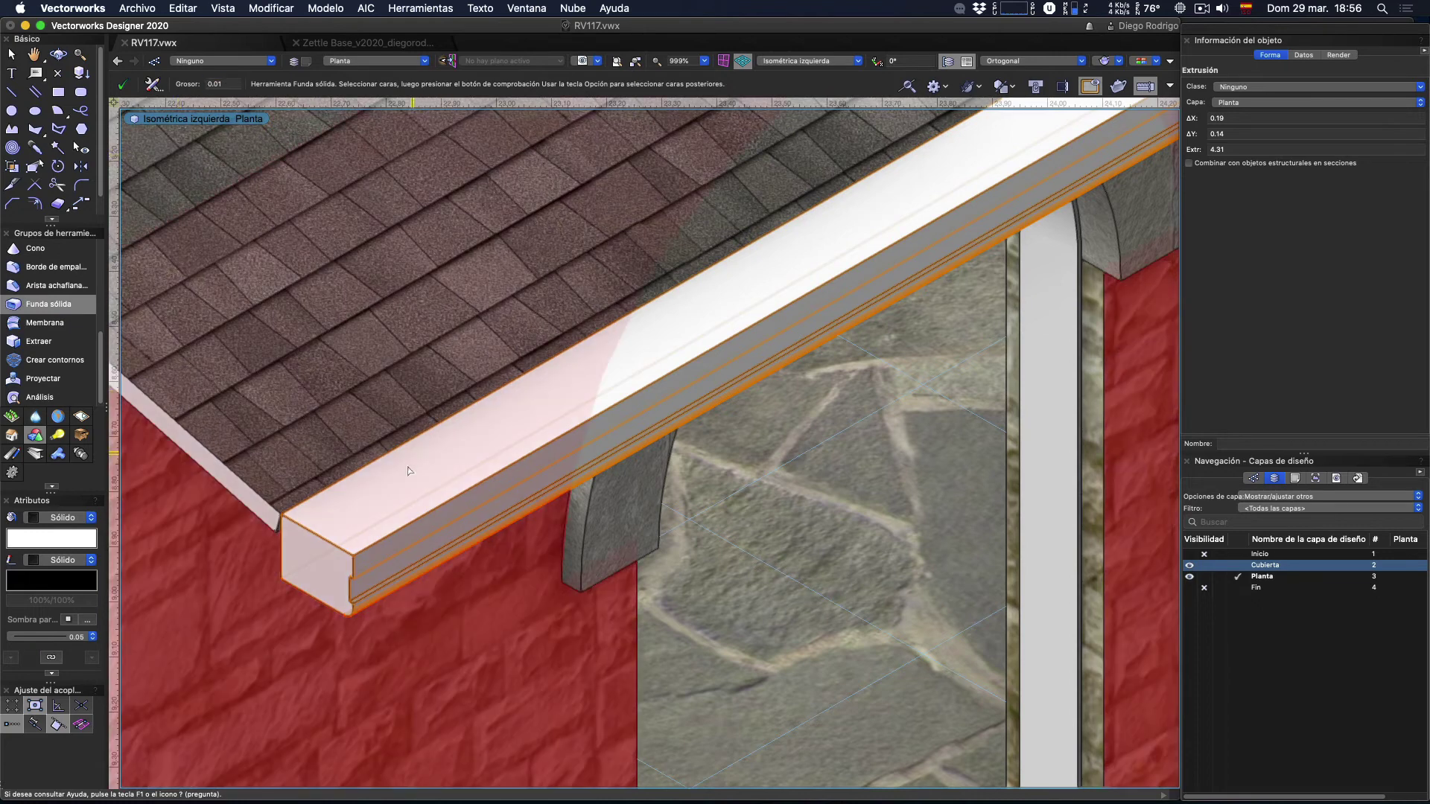
click(402, 492)
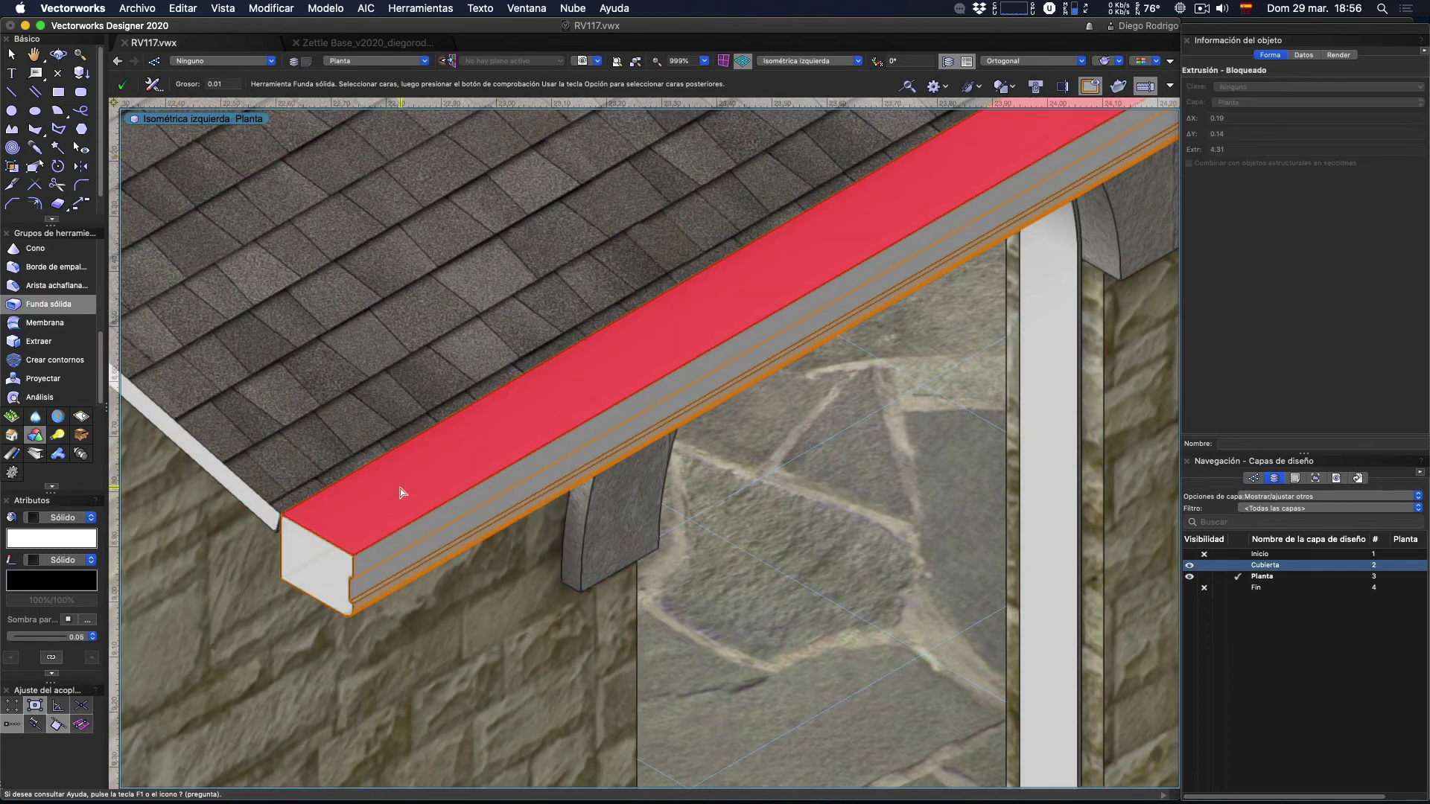
click(123, 89)
Step: Orbit and zoom to inspect the hollow gutter against the wall and downpipe
scroll(361, 584, down, 3)
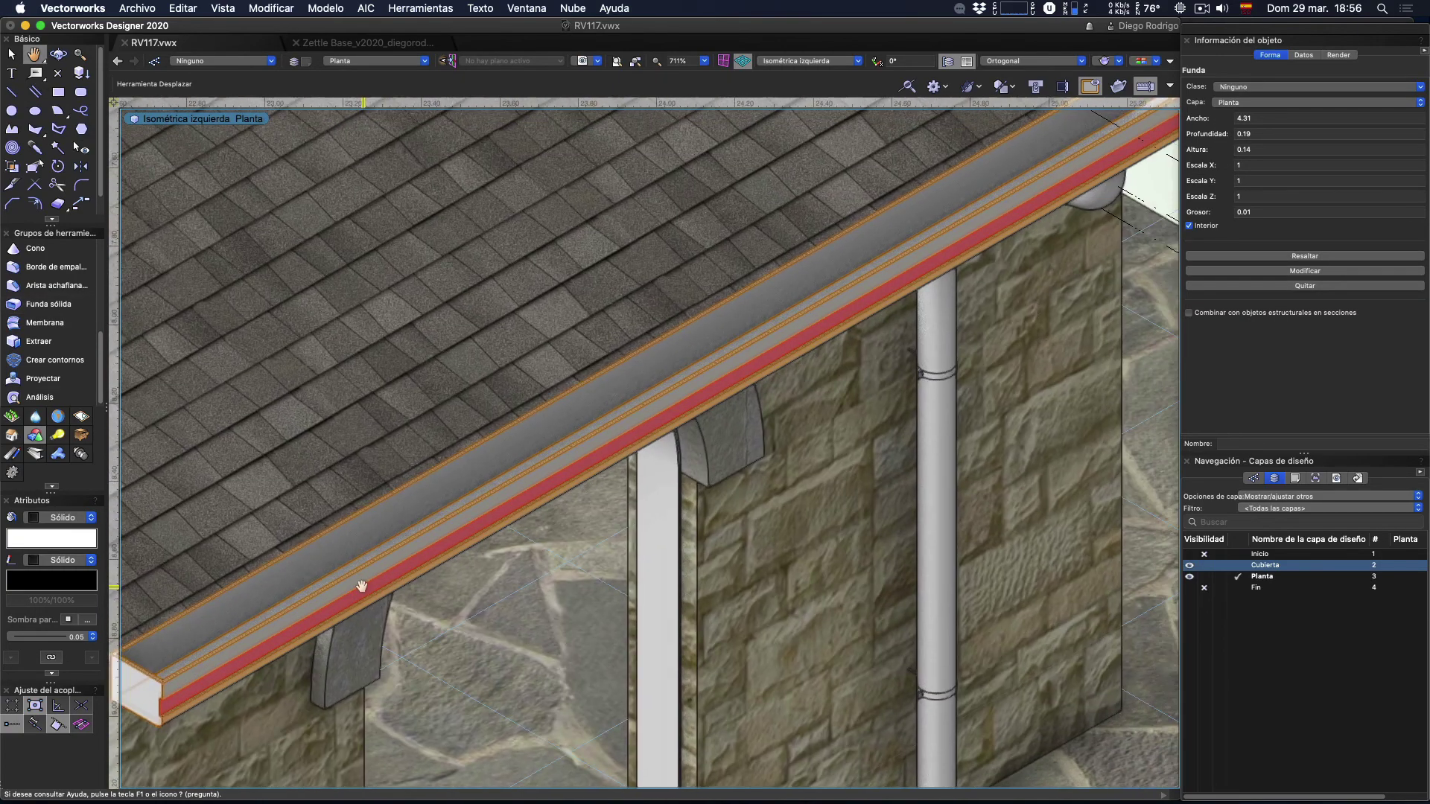
scroll(363, 591, down, 2)
key(c)
mouse_move(752, 409)
mouse_down()
mouse_move(450, 305)
mouse_move(303, 220)
mouse_up()
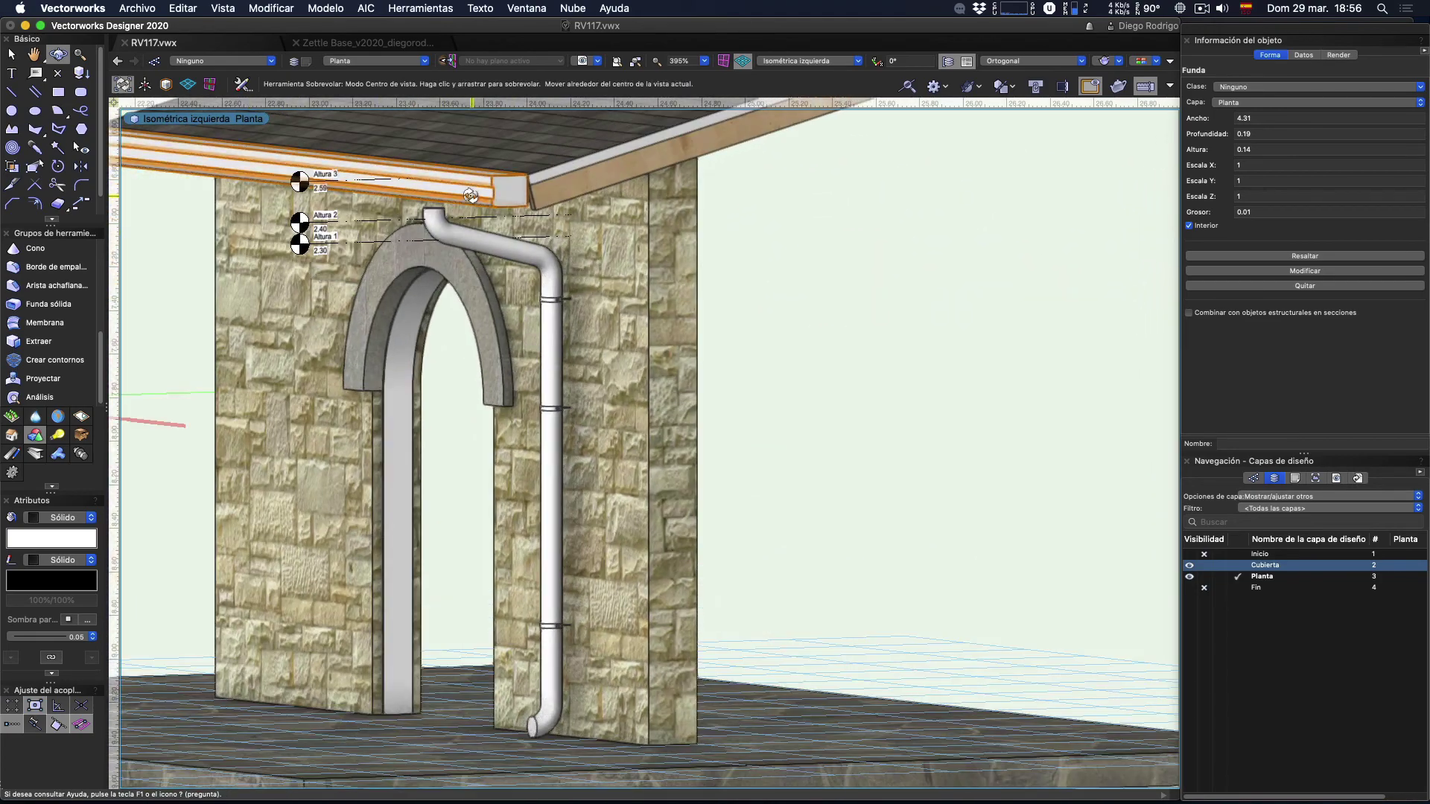
scroll(471, 195, up, 3)
key(x)
scroll(548, 179, up, 4)
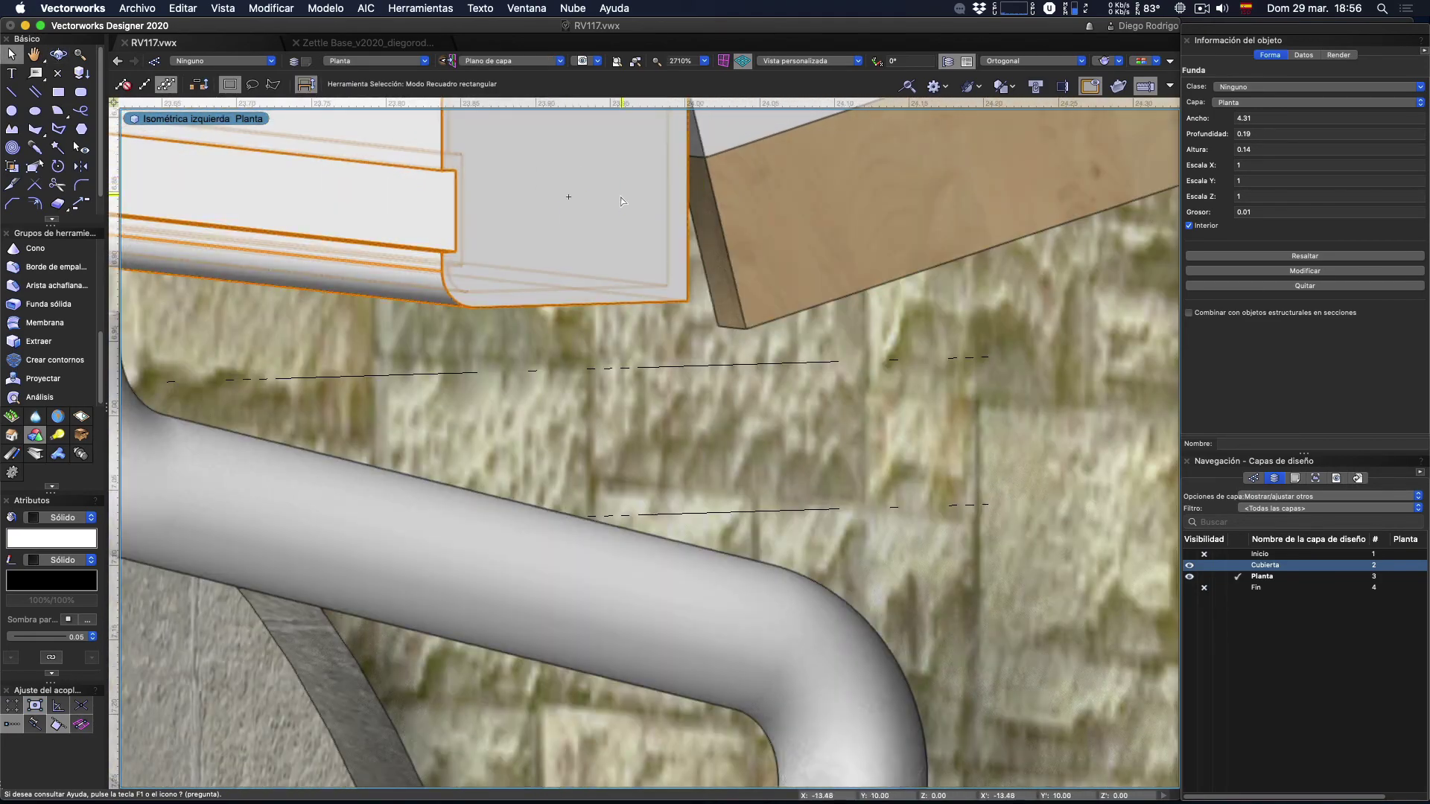
scroll(622, 201, down, 2)
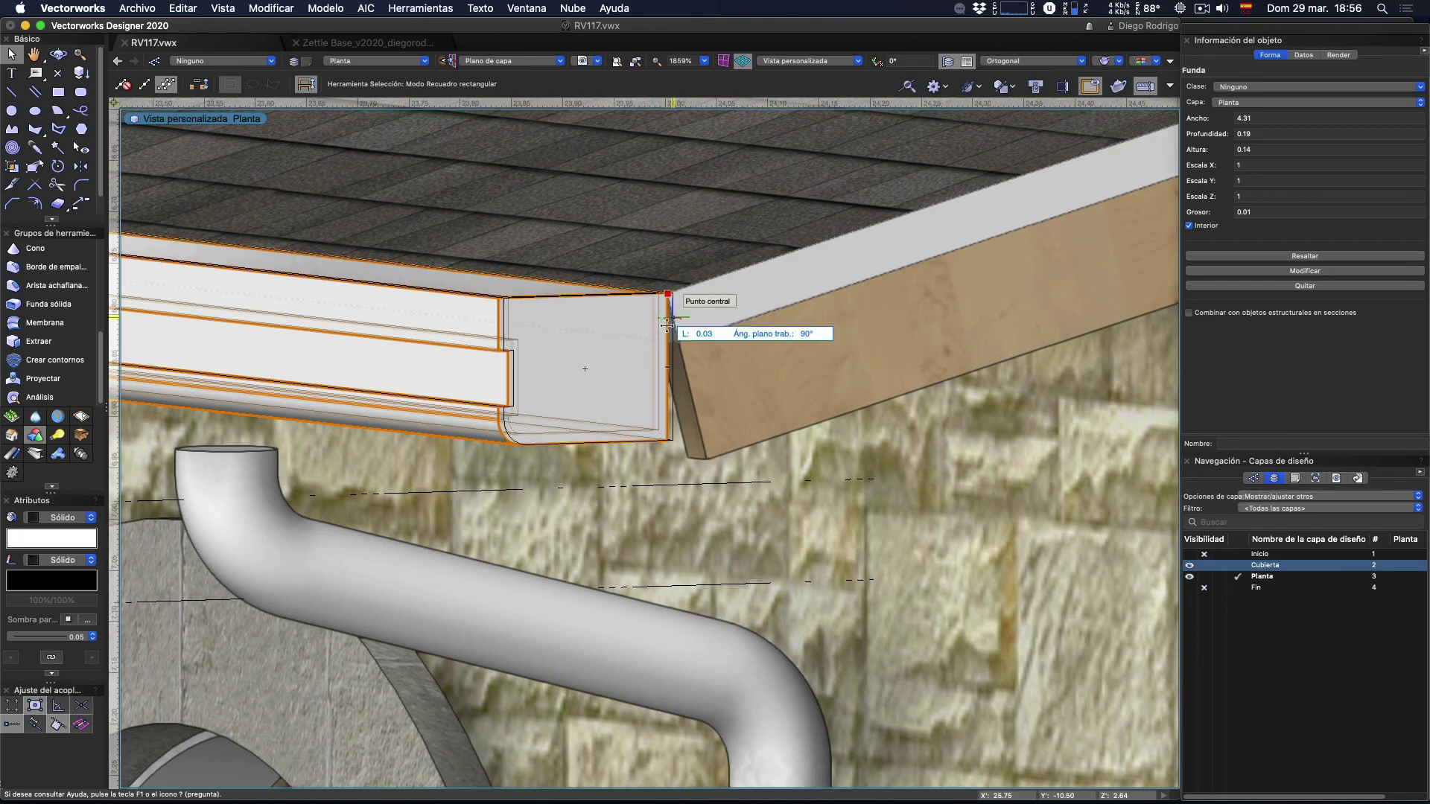
scroll(671, 332, down, 2)
scroll(684, 357, down, 3)
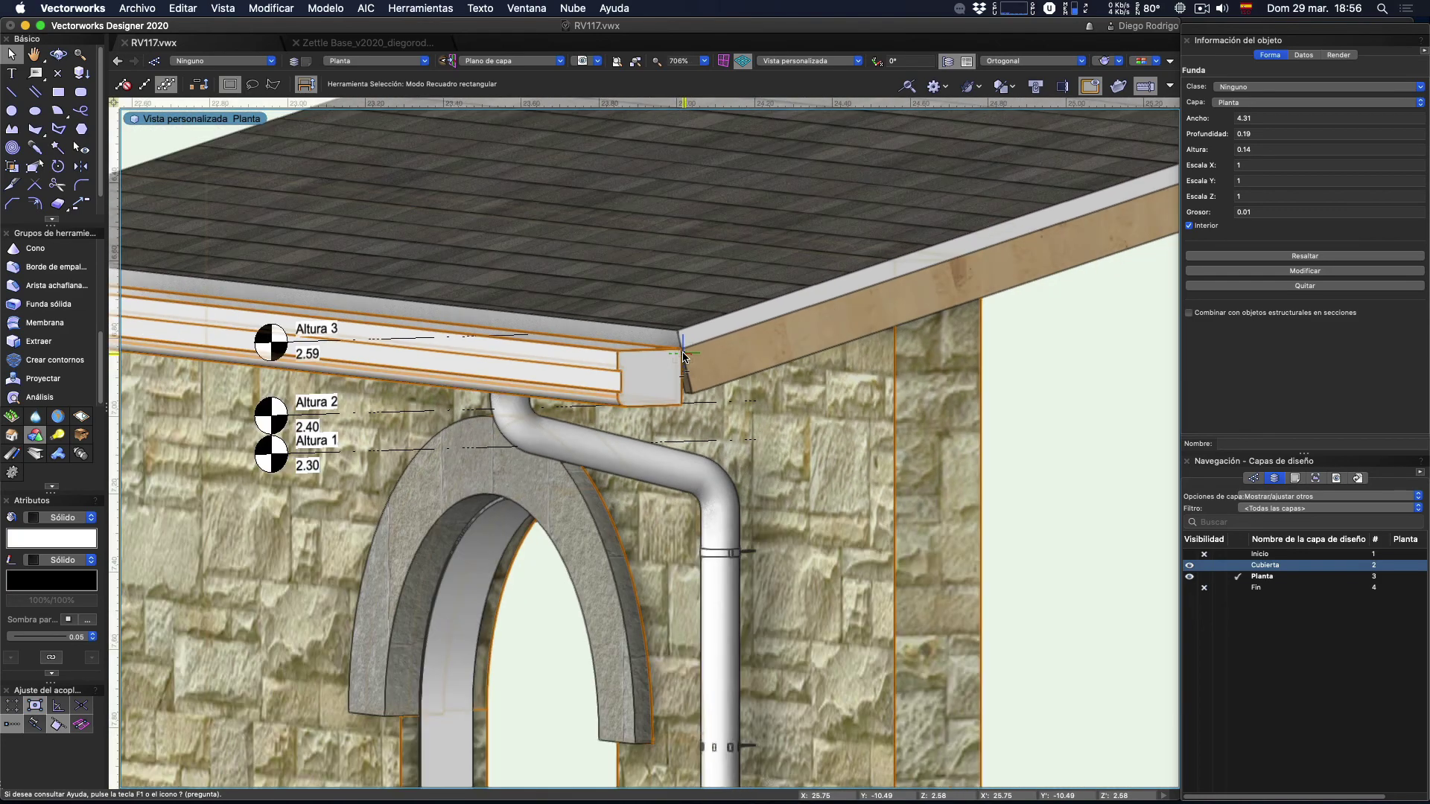
scroll(685, 365, down, 3)
Step: Set the view projection to Normal Perspective
key(shift+c)
click(1015, 61)
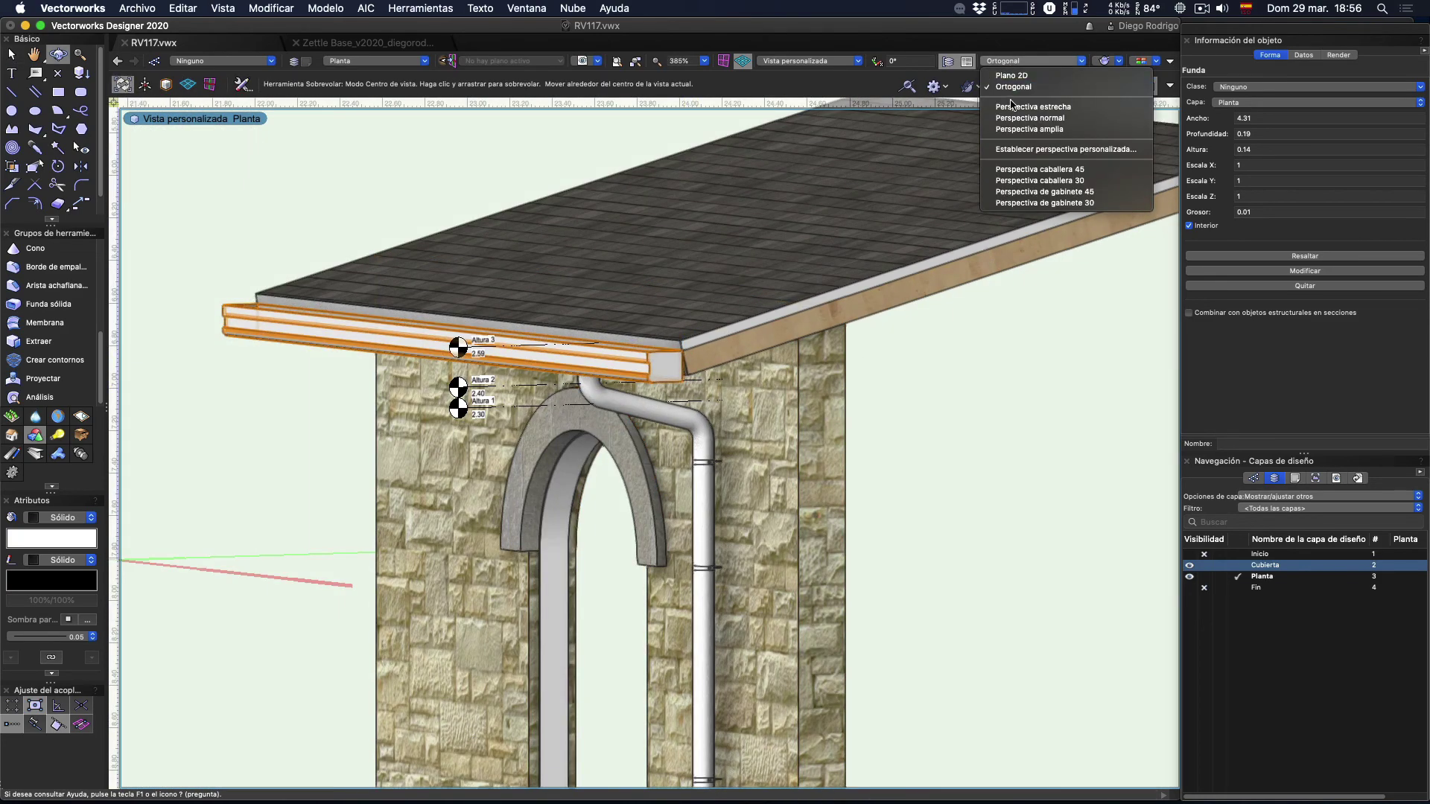
click(1030, 118)
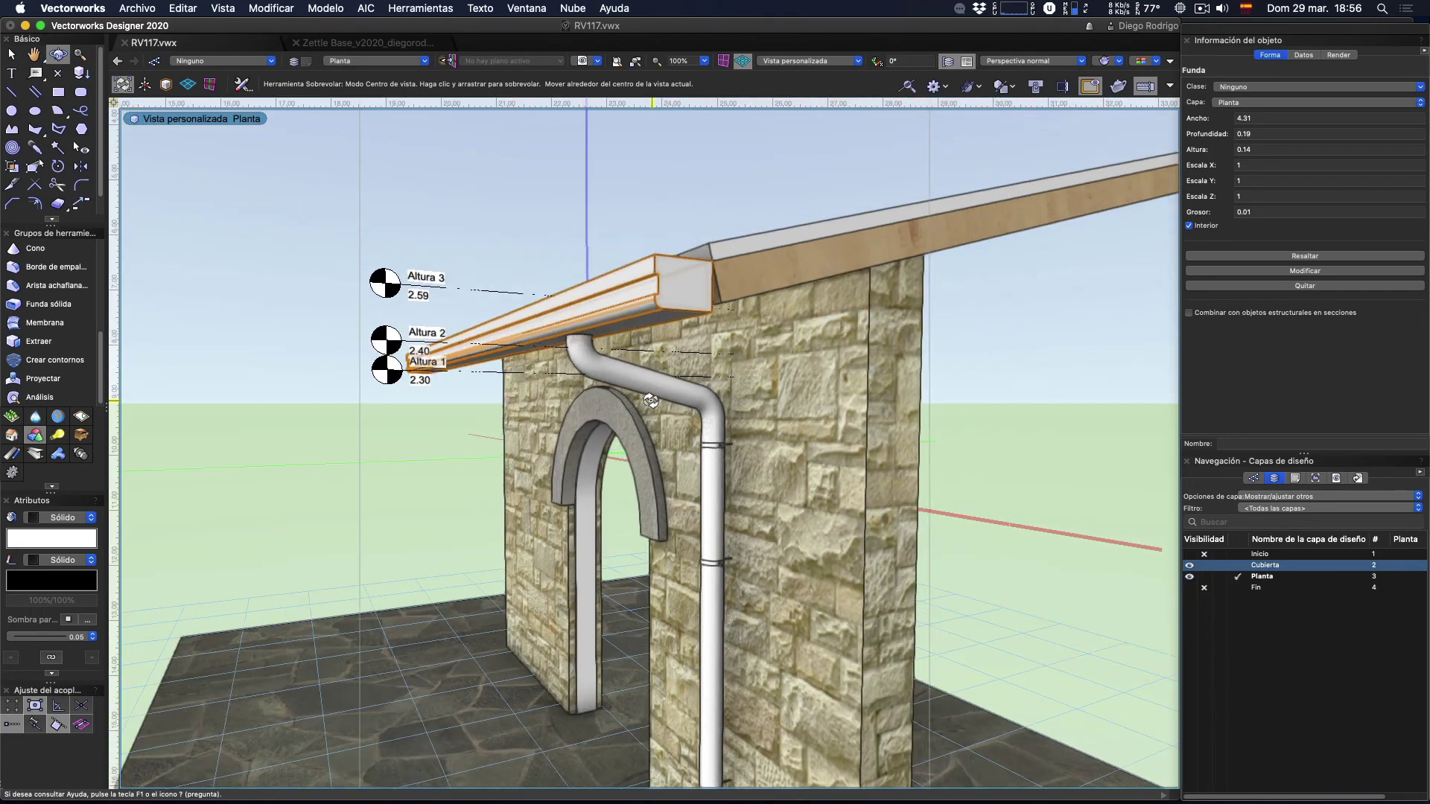
drag(692, 389, 689, 385)
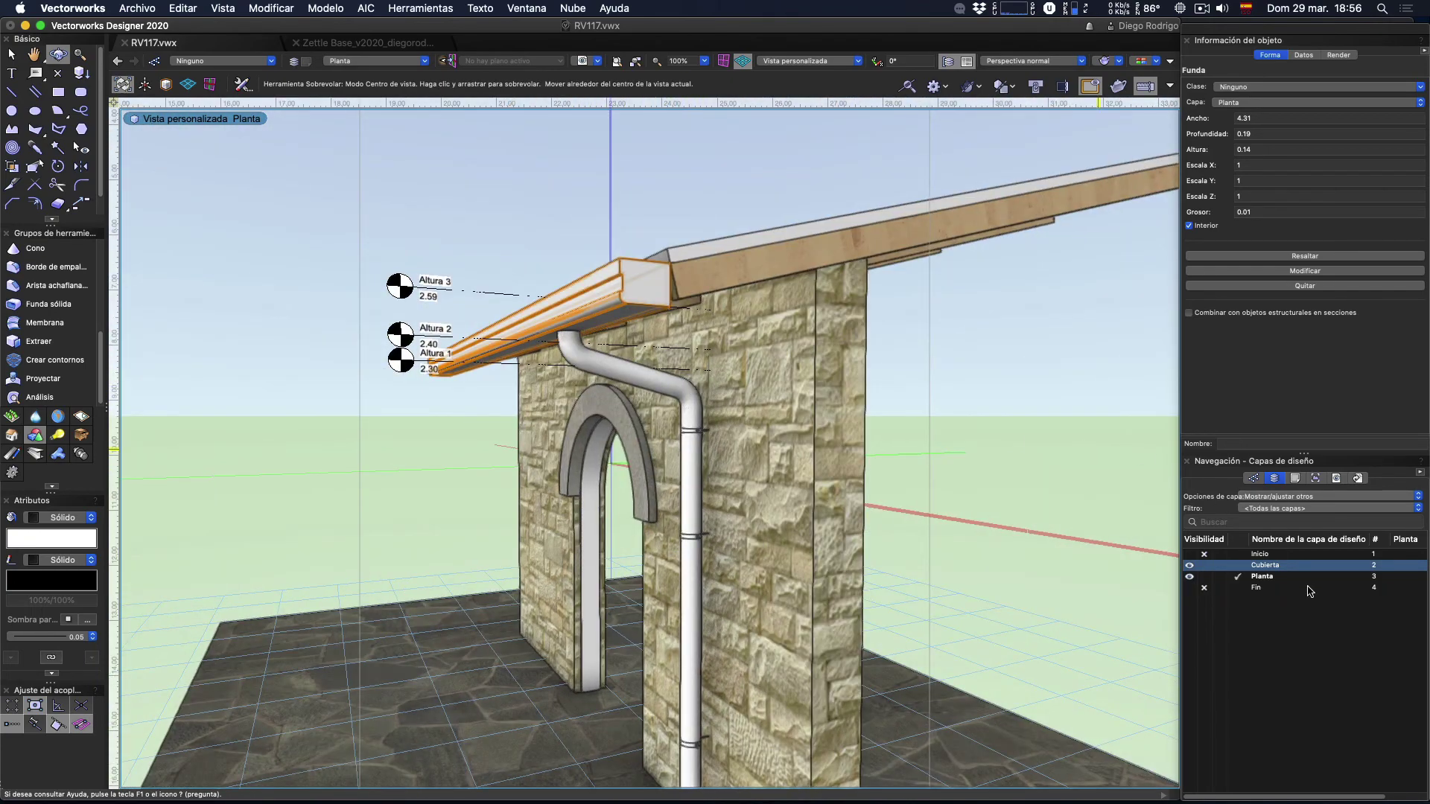
Step: Activate the Fin design layer to show the Udemy course closing card with website and social icons
click(1247, 589)
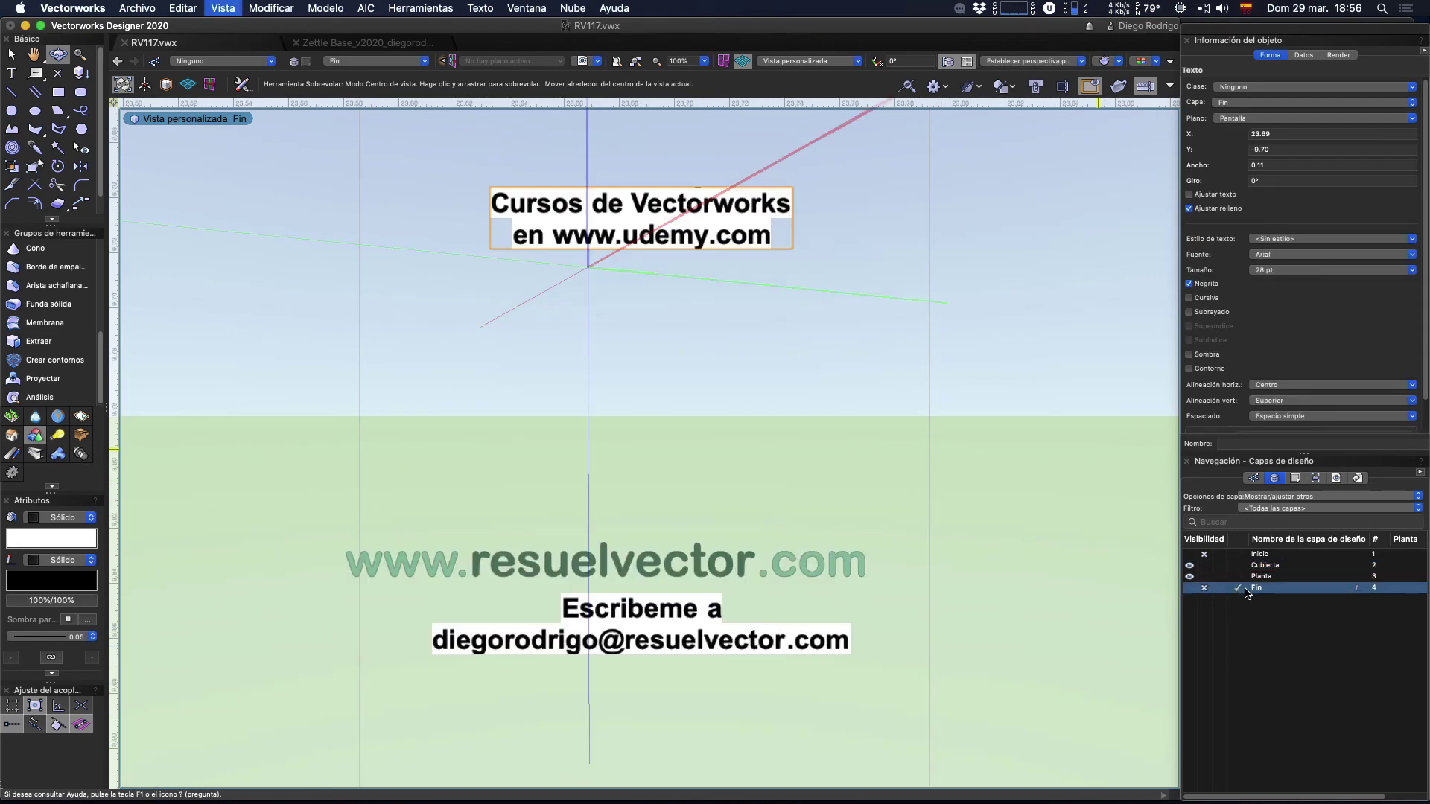
scroll(882, 448, down, 5)
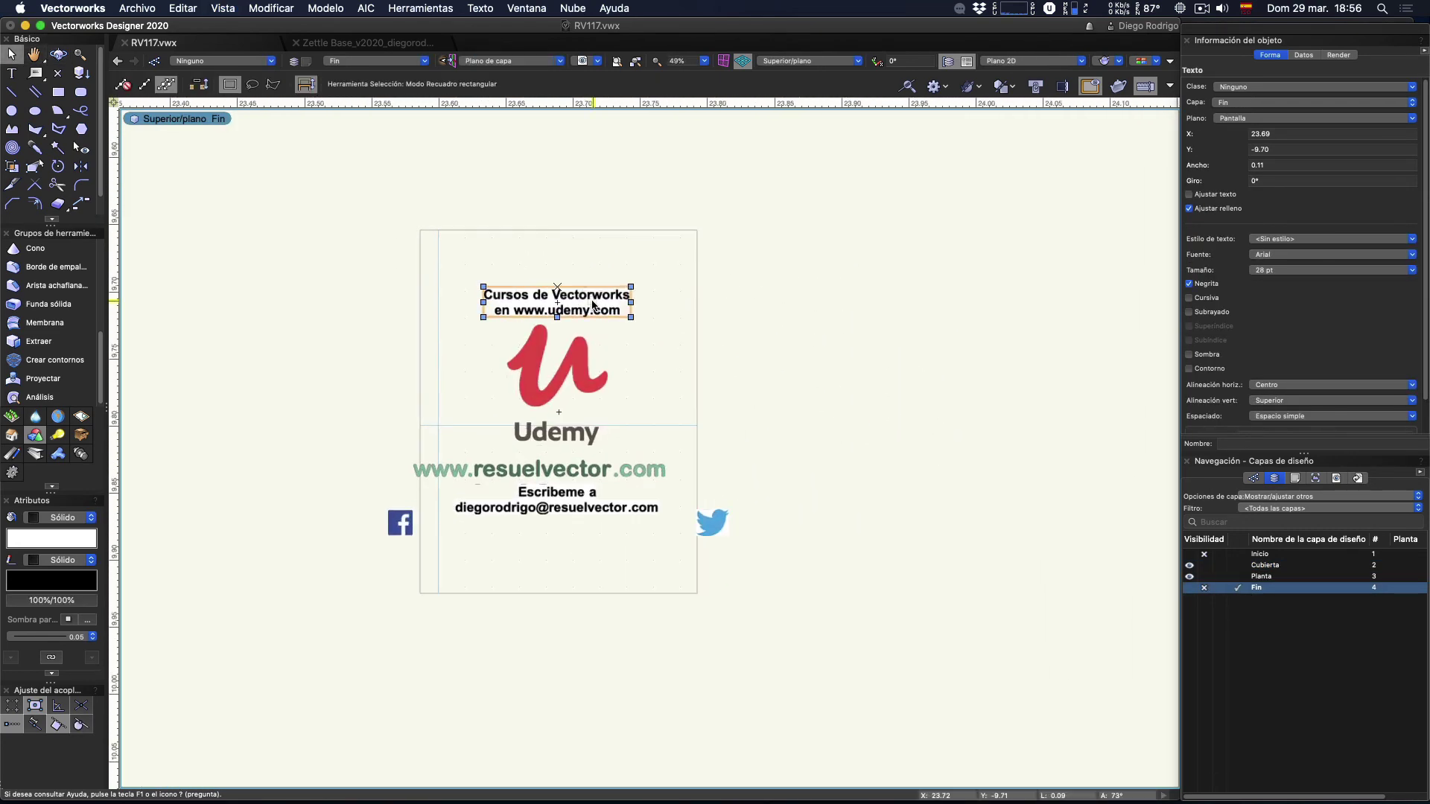
scroll(647, 226, up, 2)
scroll(647, 225, up, 1)
scroll(646, 225, down, 1)
key(x)
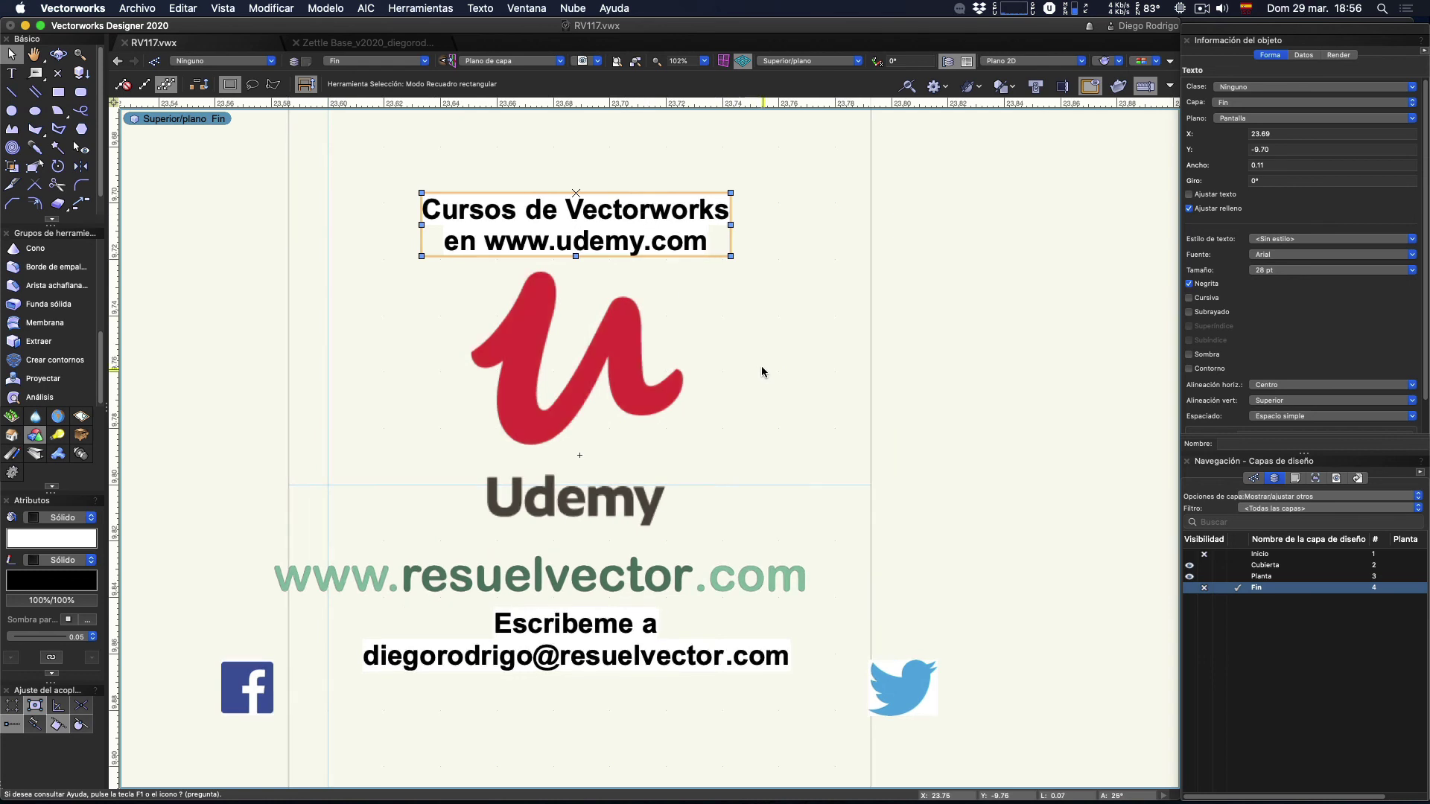
scroll(596, 447, down, 3)
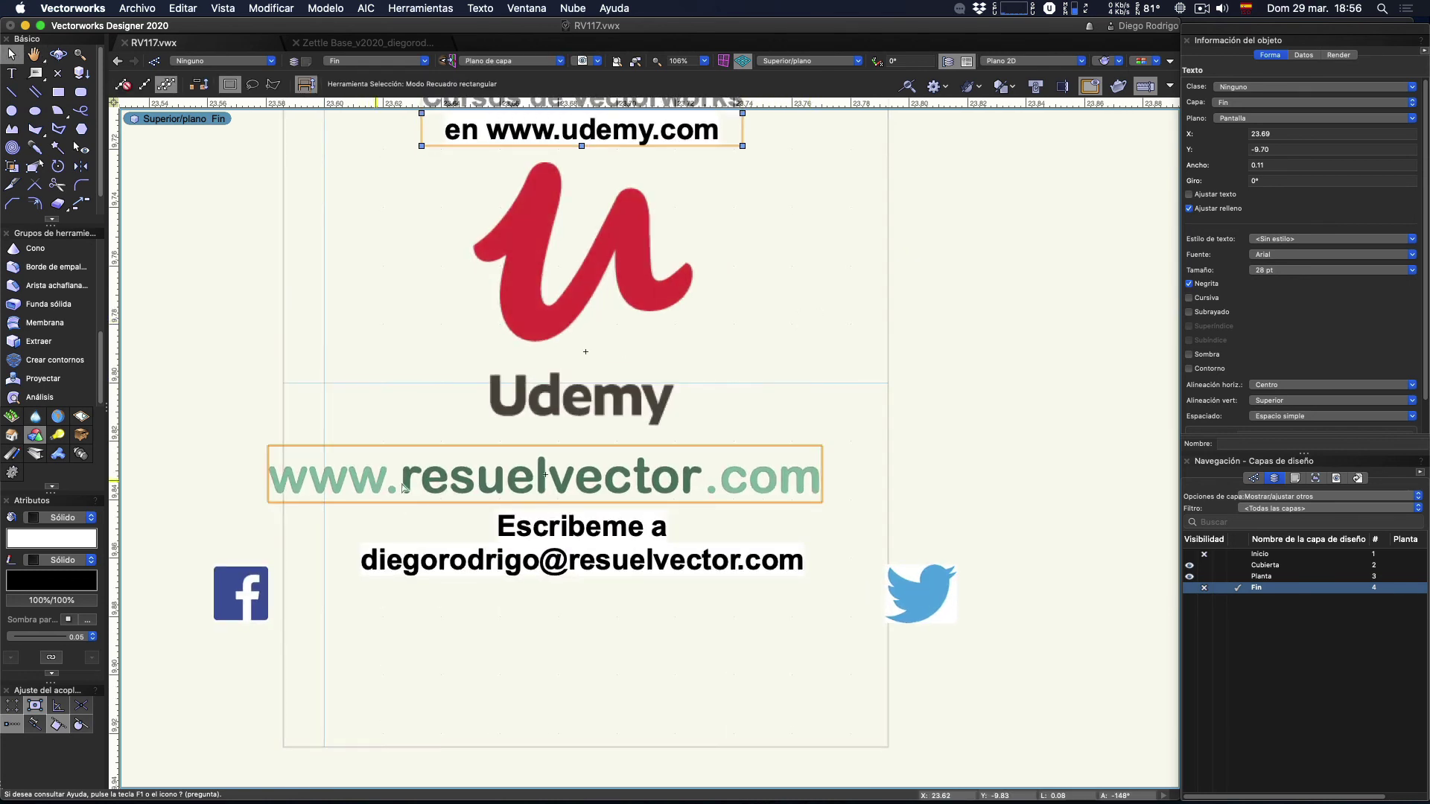
key(Escape)
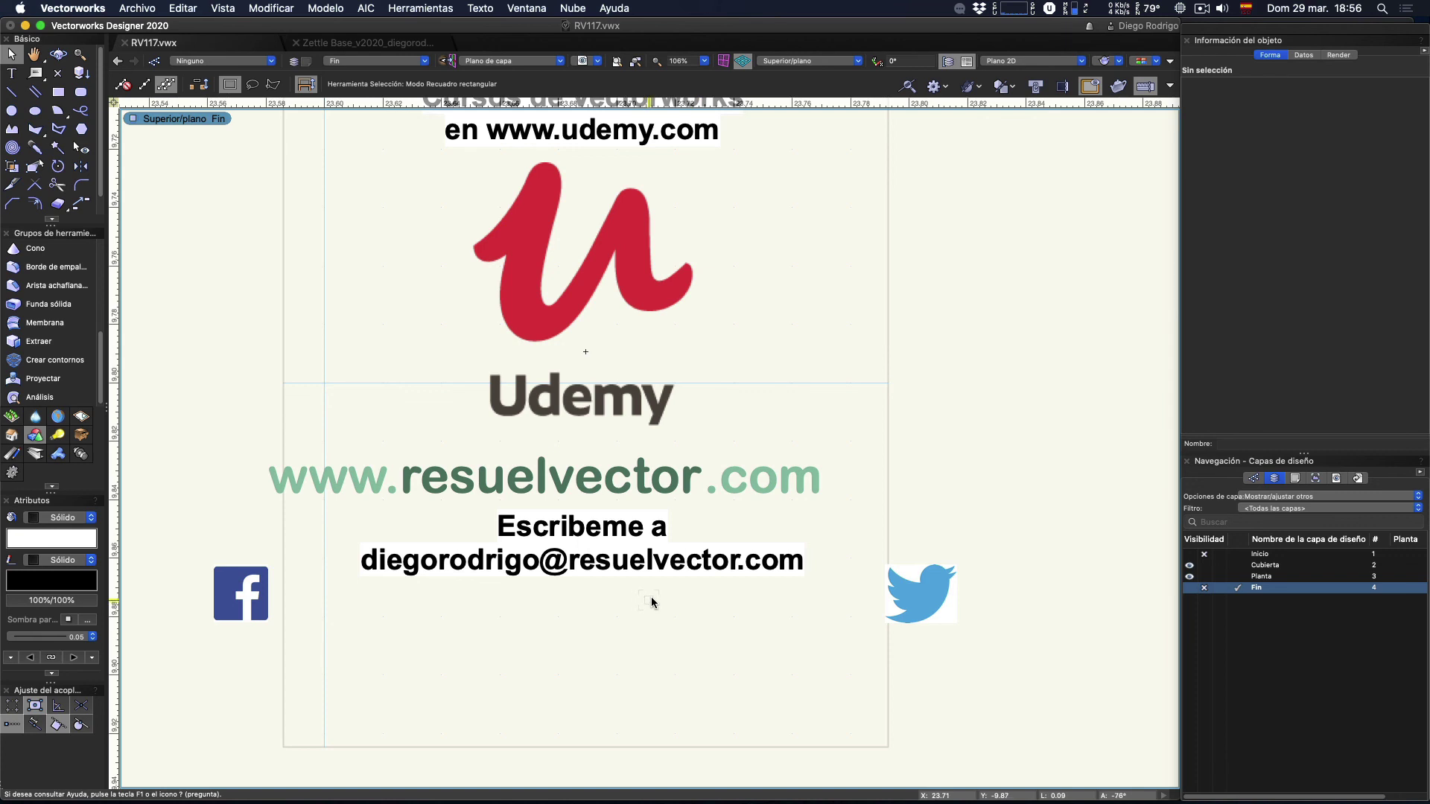
click(242, 593)
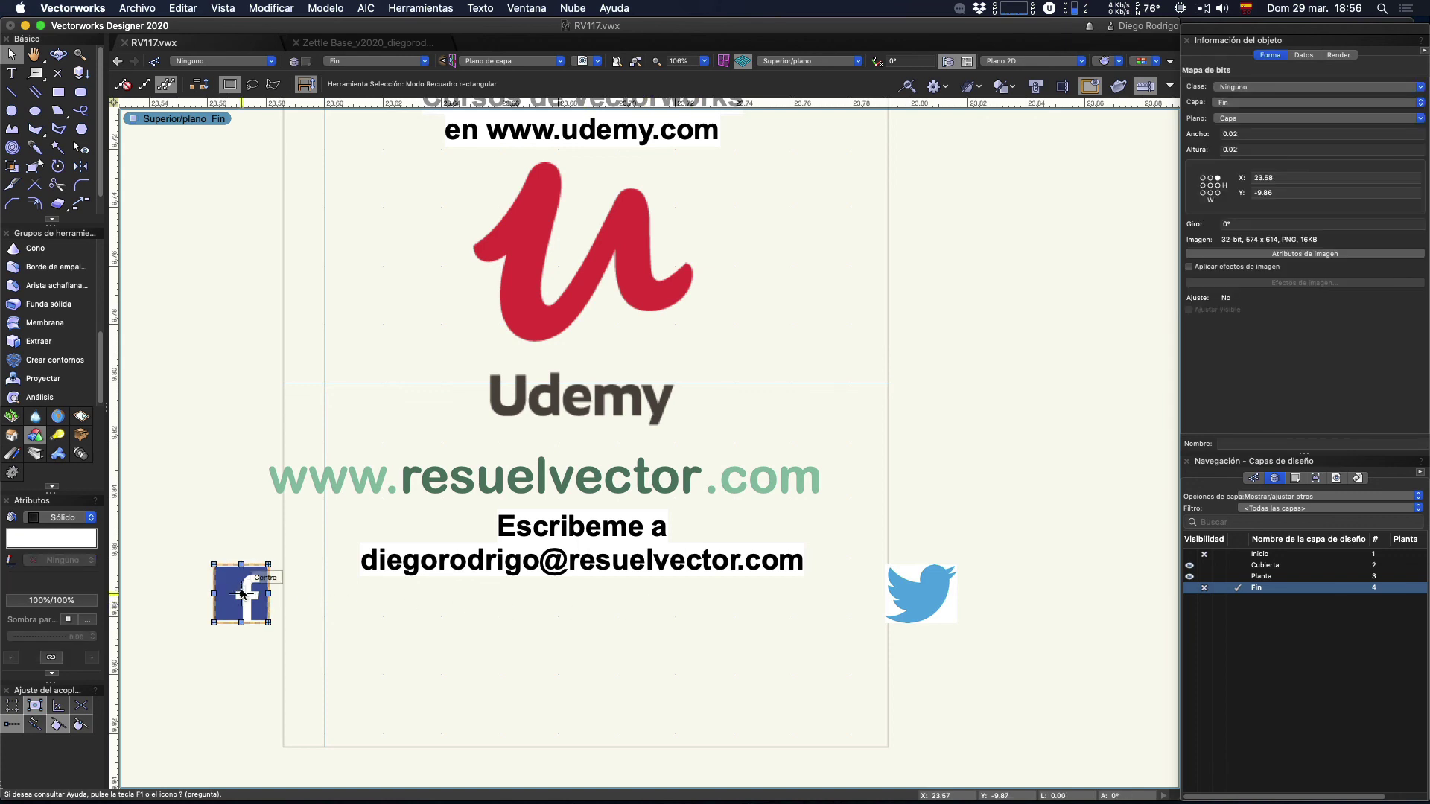